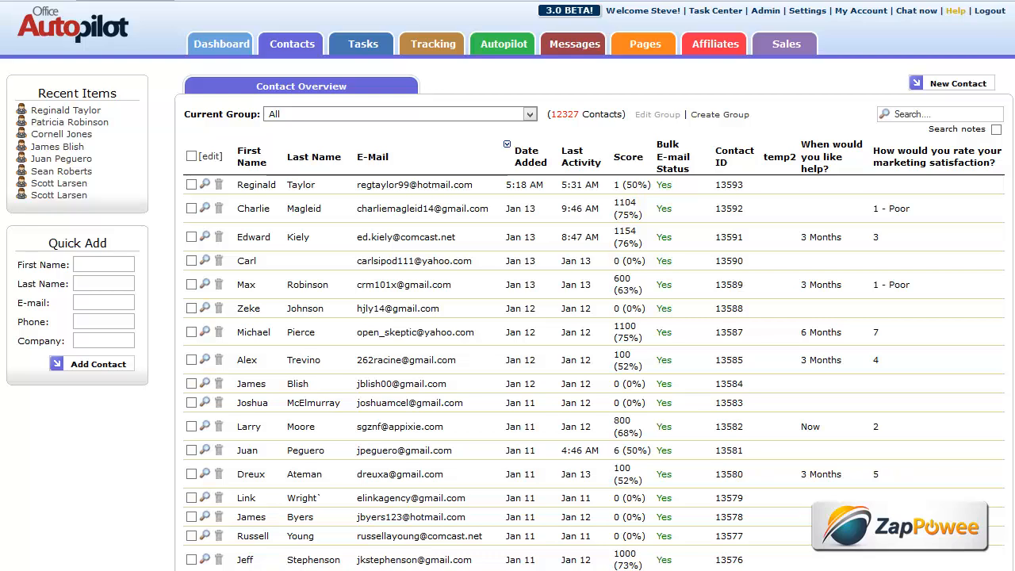
# - Look through the new-lead notification emails in the mail window, then return to contacts
pyautogui.hotkey('alt', 'Tab')
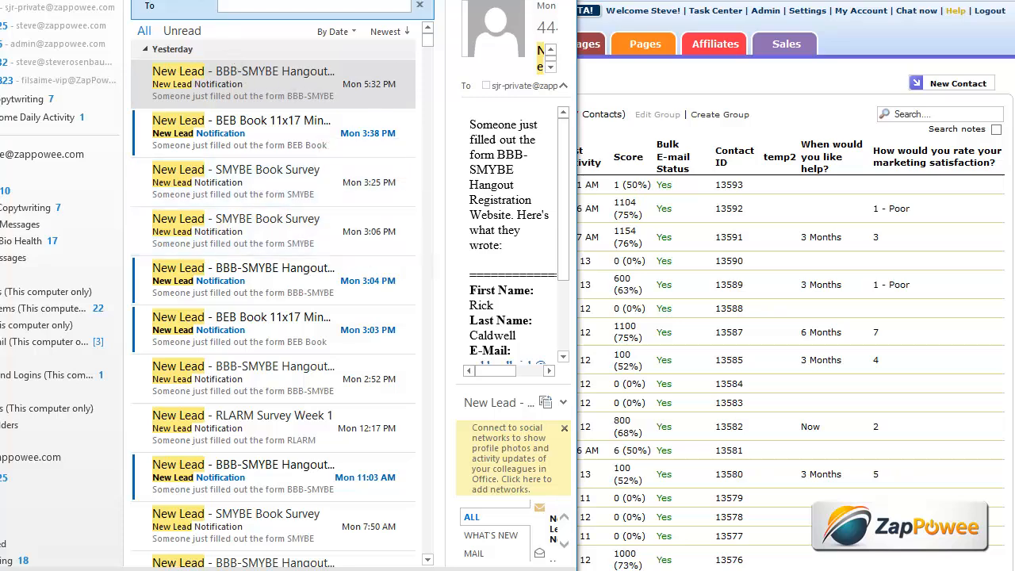
pyautogui.moveTo(286, 2); pyautogui.dragTo(331, 4)
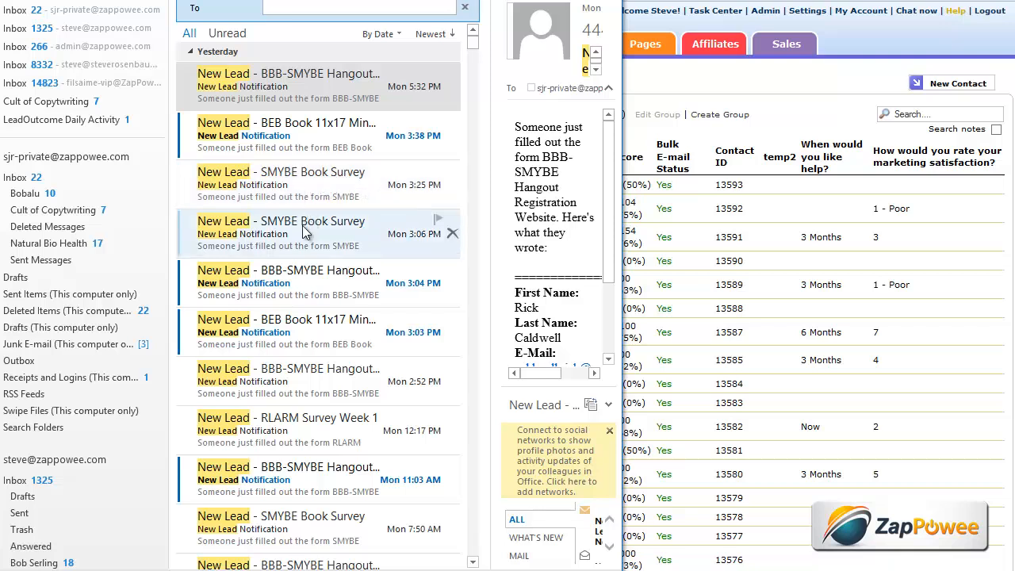
pyautogui.scroll(-1, 310, 230)
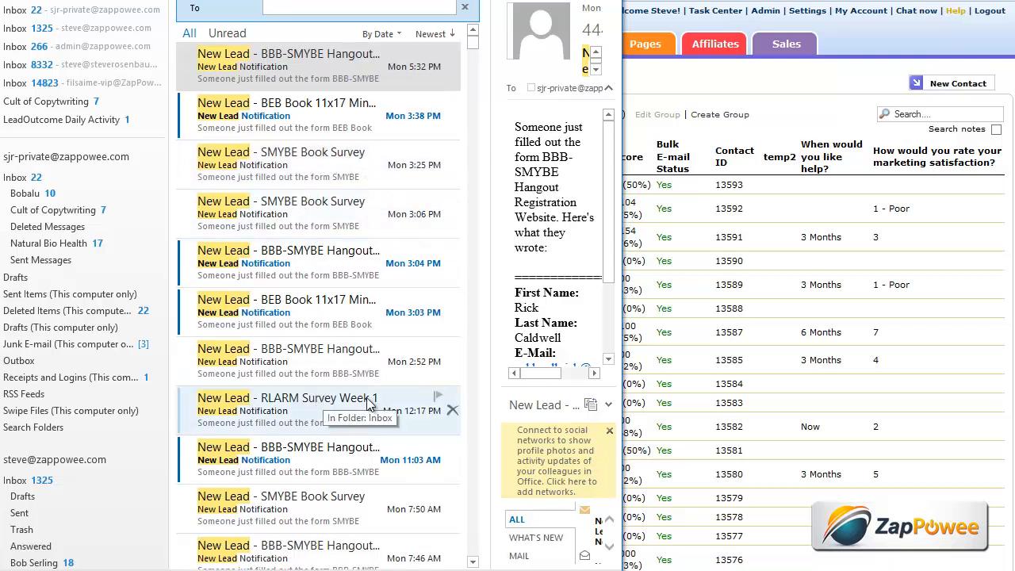
pyautogui.scroll(-3, 291, 284)
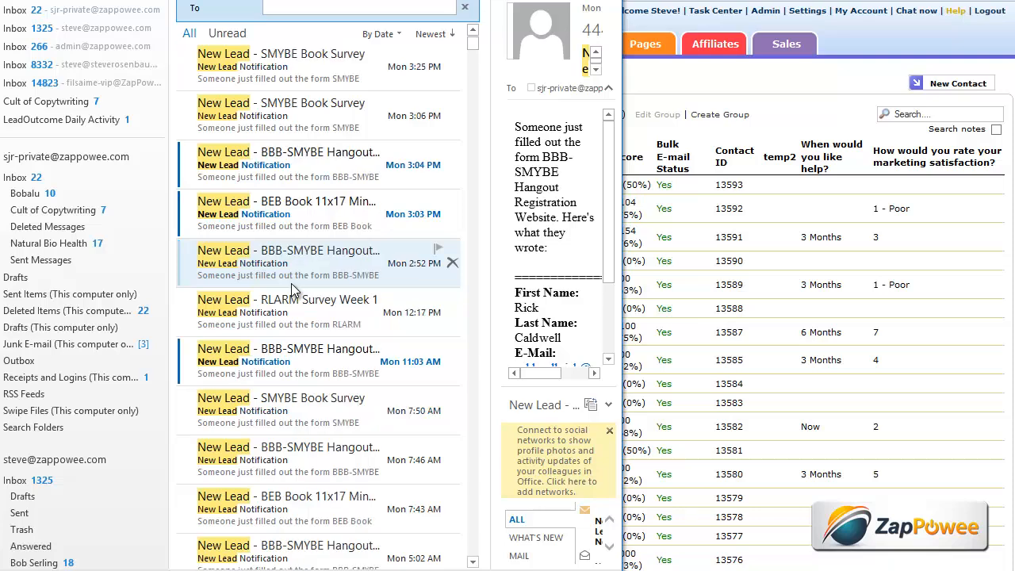
pyautogui.scroll(-1, 291, 284)
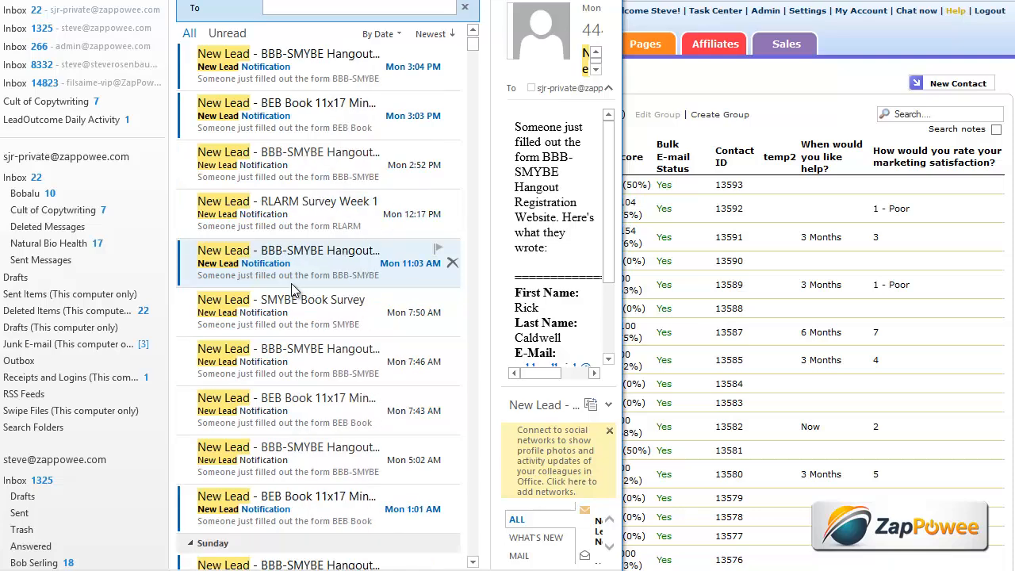
pyautogui.scroll(-3, 291, 283)
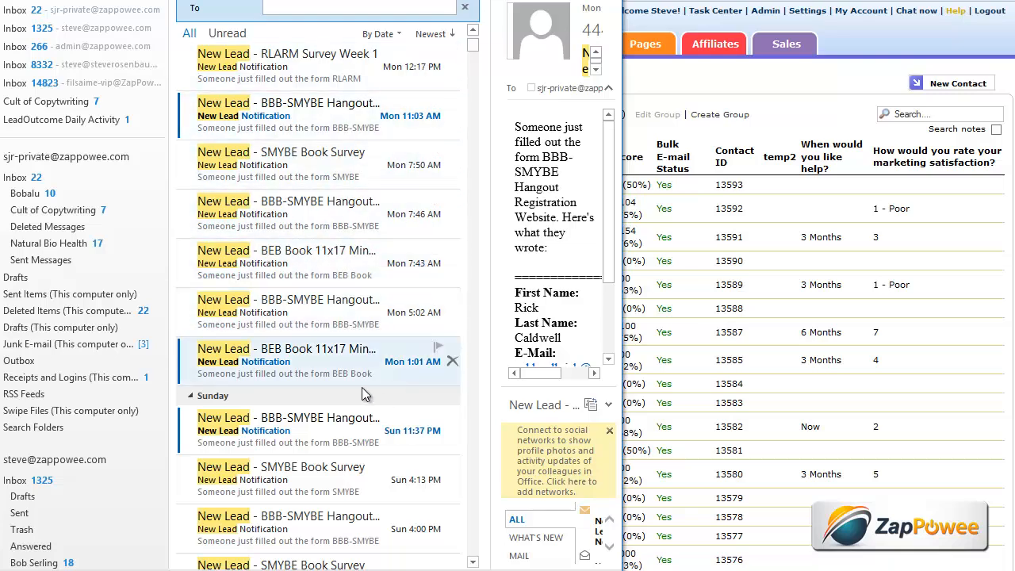
pyautogui.scroll(-4, 308, 273)
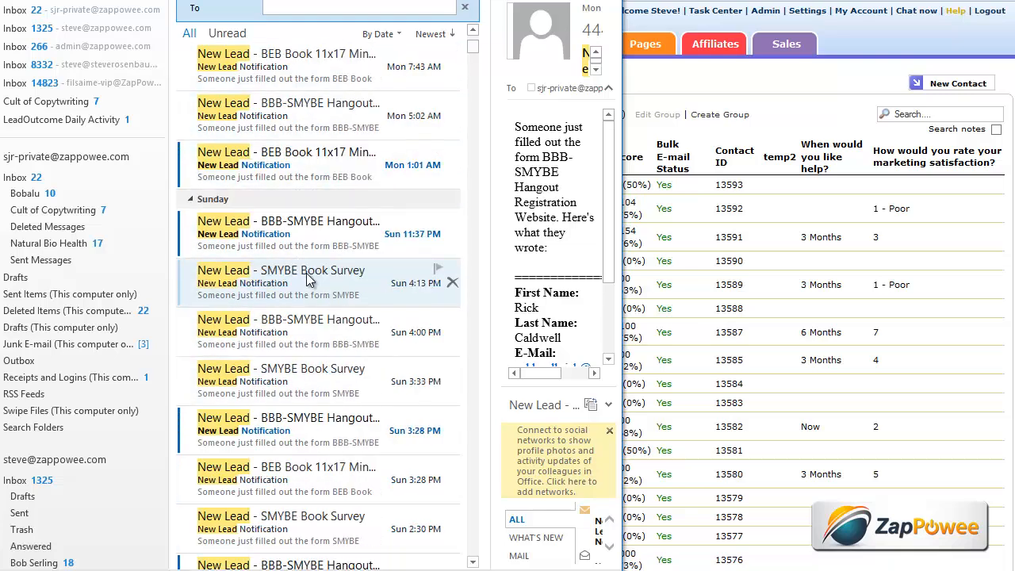
pyautogui.scroll(-3, 310, 280)
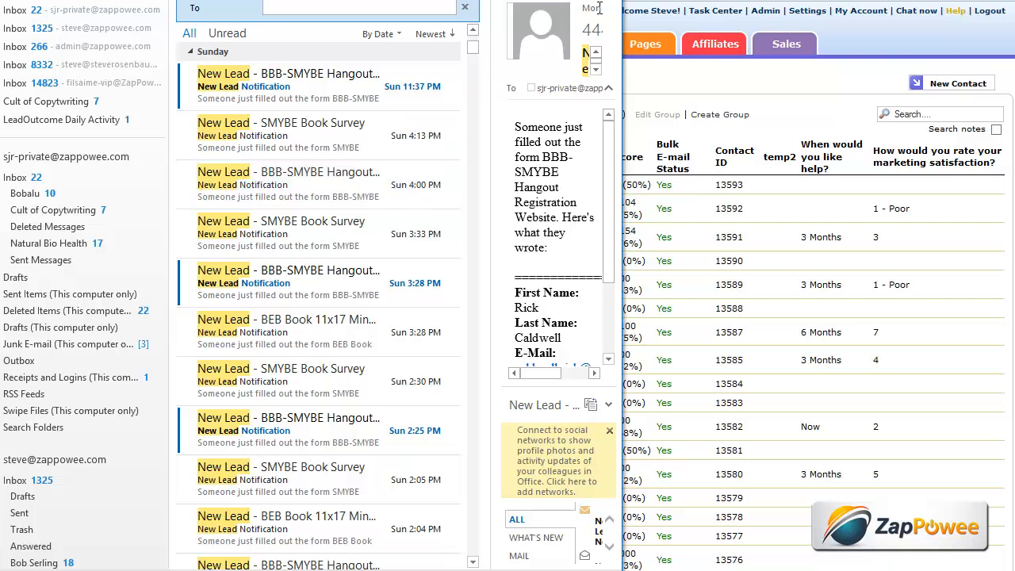
pyautogui.hotkey('alt', 'Tab')
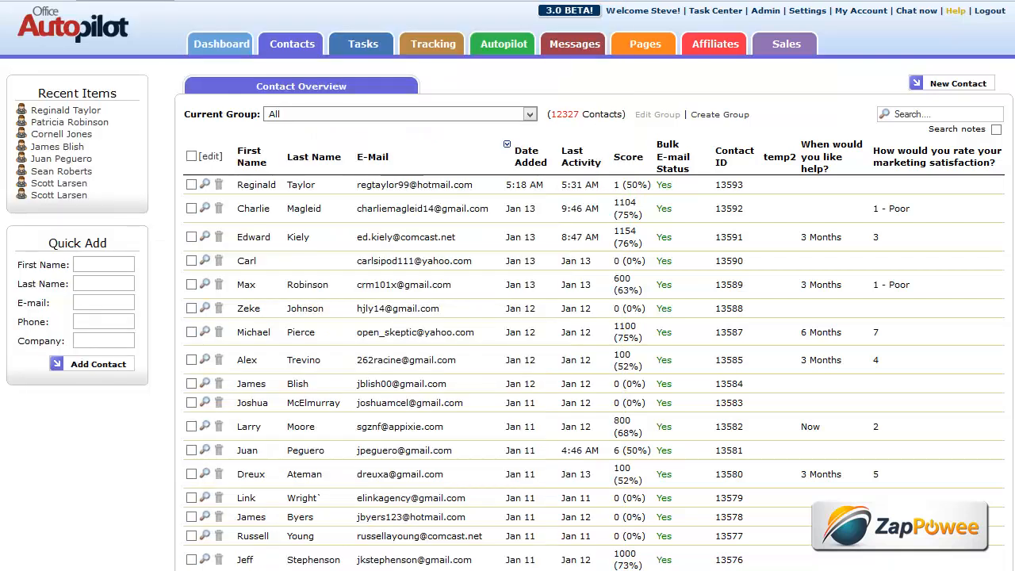
# - Select group 111111 TTT and review its Hangout-registration tag and 1-8-2014 activity criteria
pyautogui.click(531, 116)
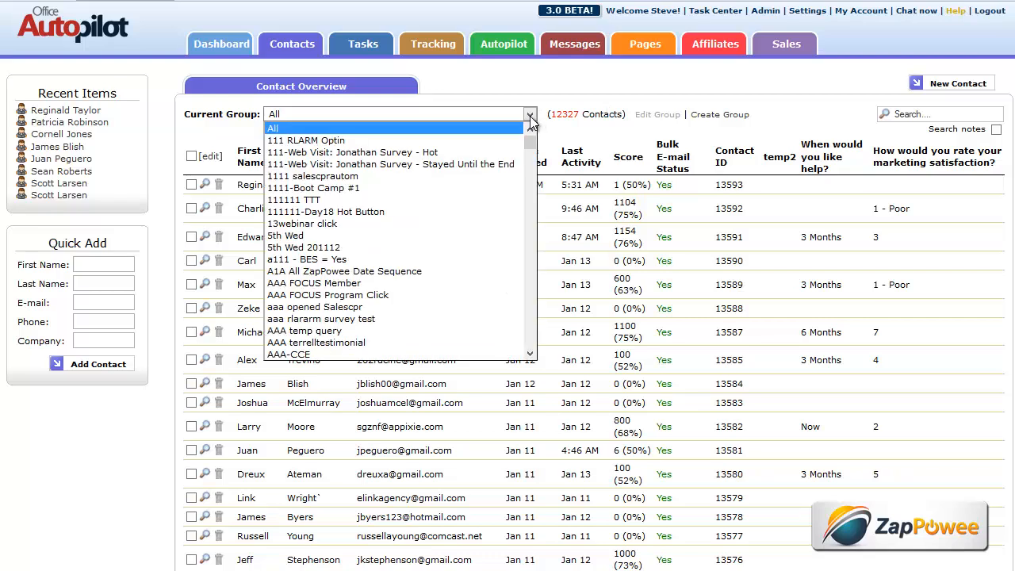
pyautogui.click(350, 200)
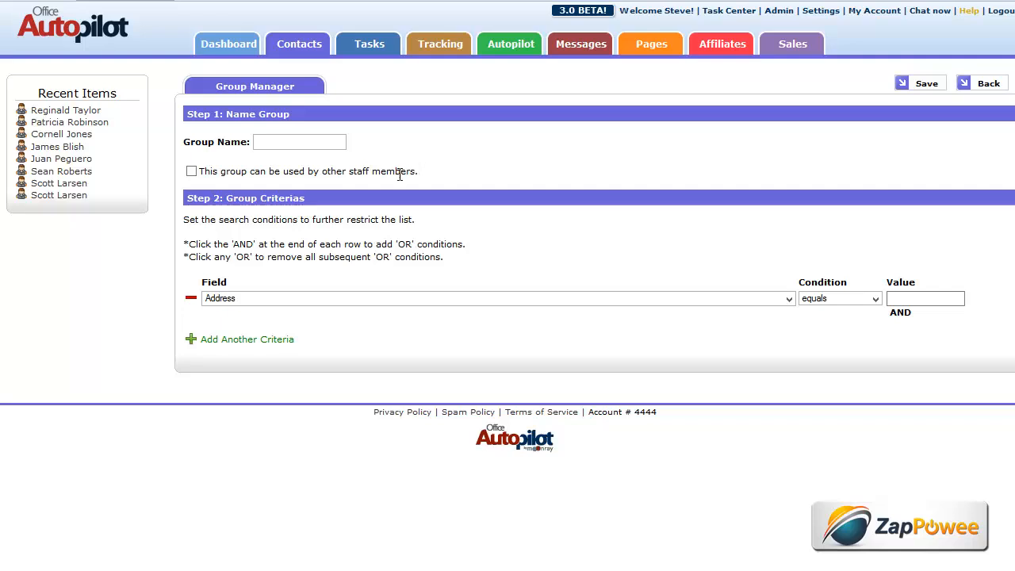
pyautogui.click(991, 84)
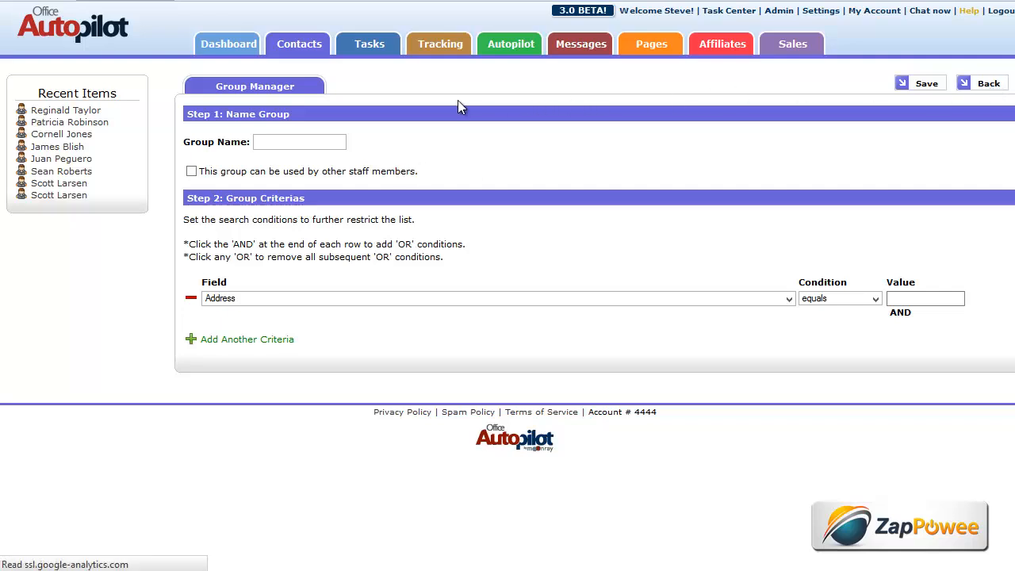
pyautogui.click(640, 119)
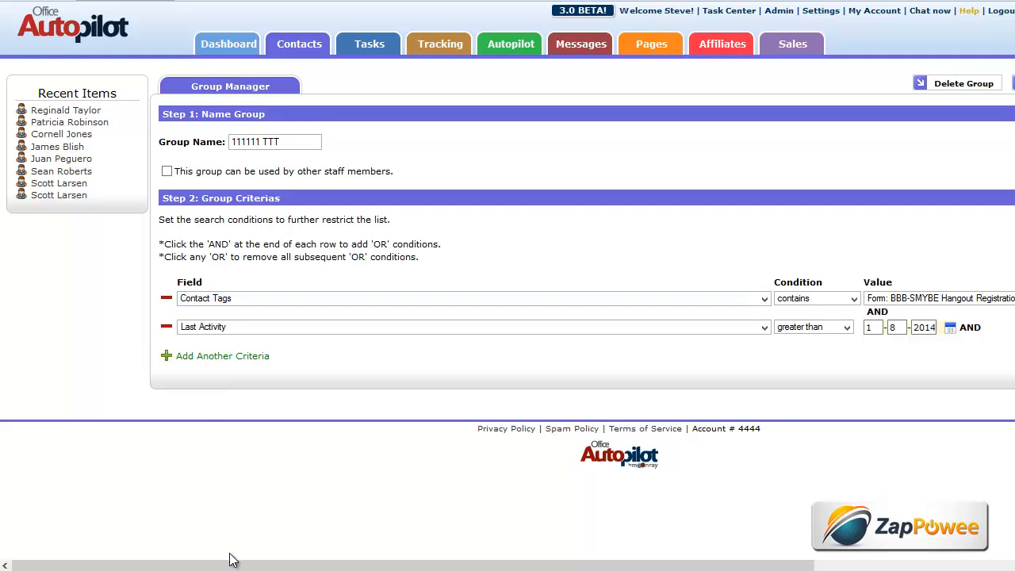
pyautogui.moveTo(233, 565); pyautogui.dragTo(405, 568)
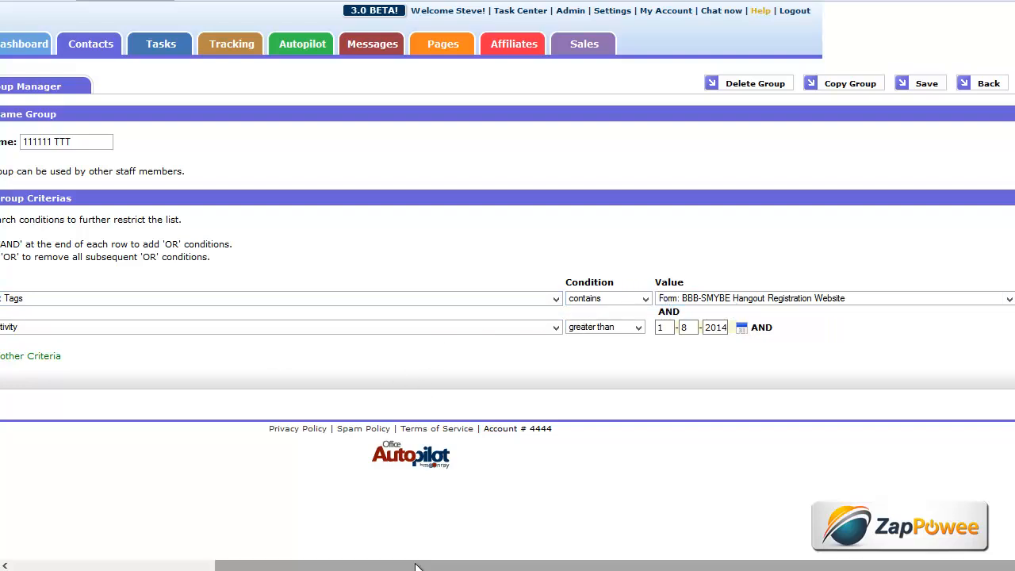
pyautogui.moveTo(415, 566)
pyautogui.mouseDown()
pyautogui.moveTo(367, 564)
pyautogui.moveTo(403, 565)
pyautogui.mouseUp()
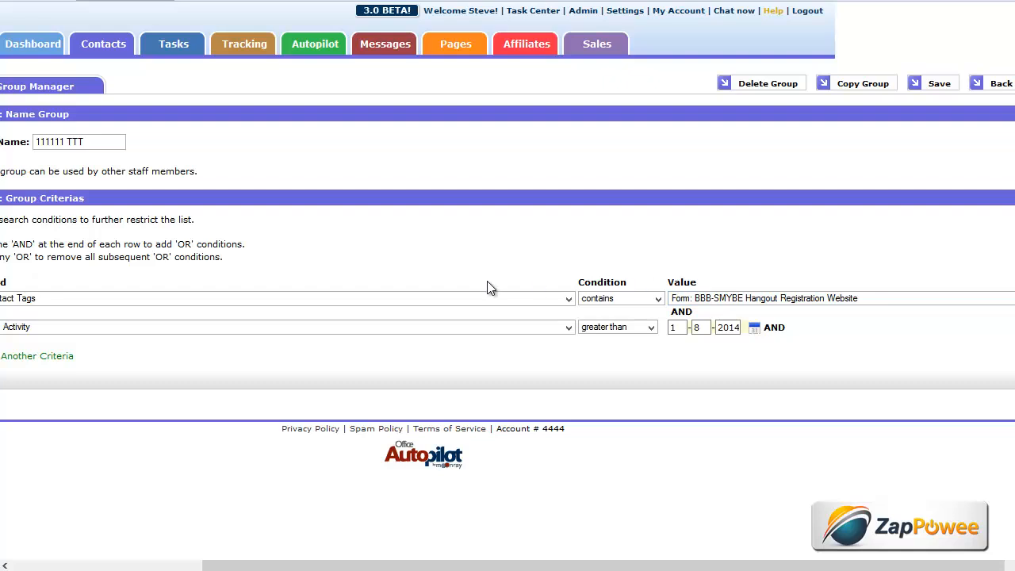
pyautogui.moveTo(538, 567); pyautogui.dragTo(418, 565)
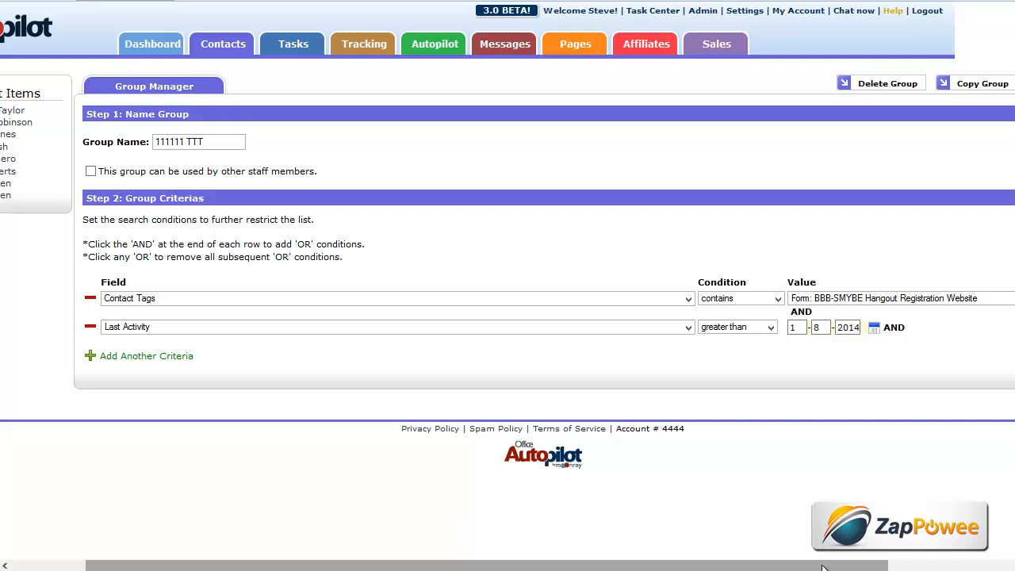
pyautogui.moveTo(822, 569); pyautogui.dragTo(783, 568)
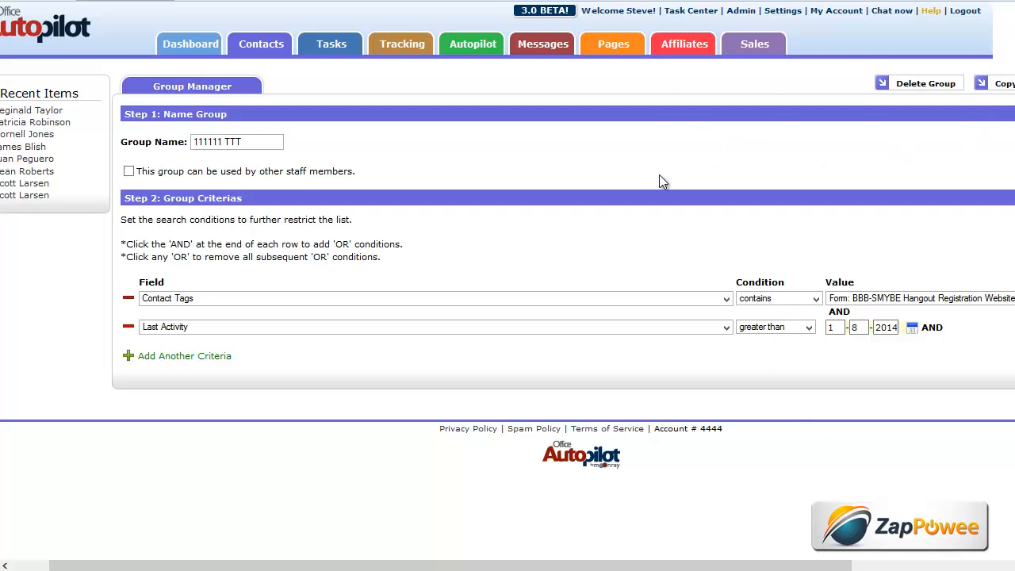
pyautogui.moveTo(546, 565); pyautogui.dragTo(570, 564)
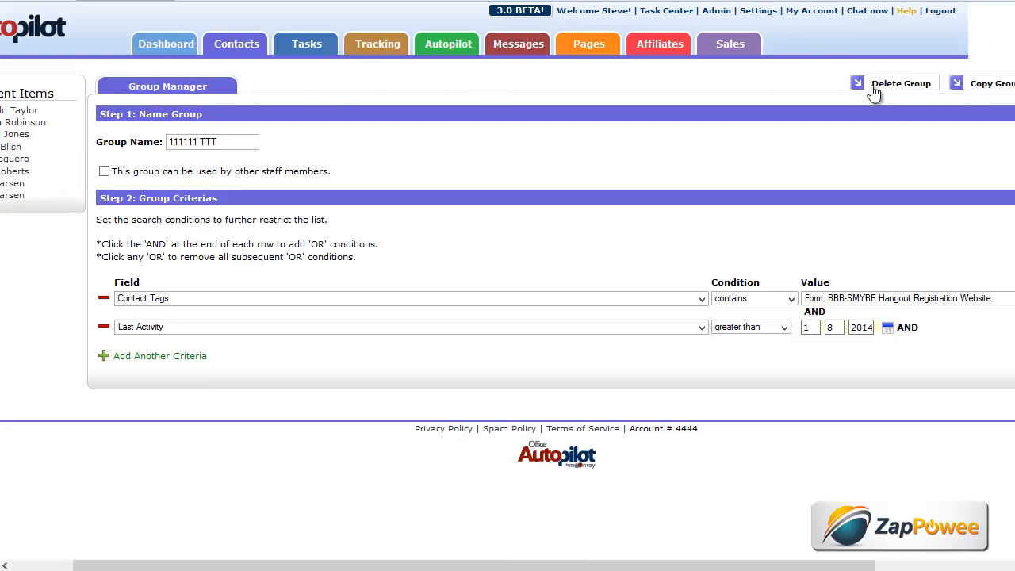
pyautogui.moveTo(750, 565); pyautogui.dragTo(856, 565)
# - Save group 111111 TTT and open Add/Remove Tags with the scope set to All in group
pyautogui.click(985, 87)
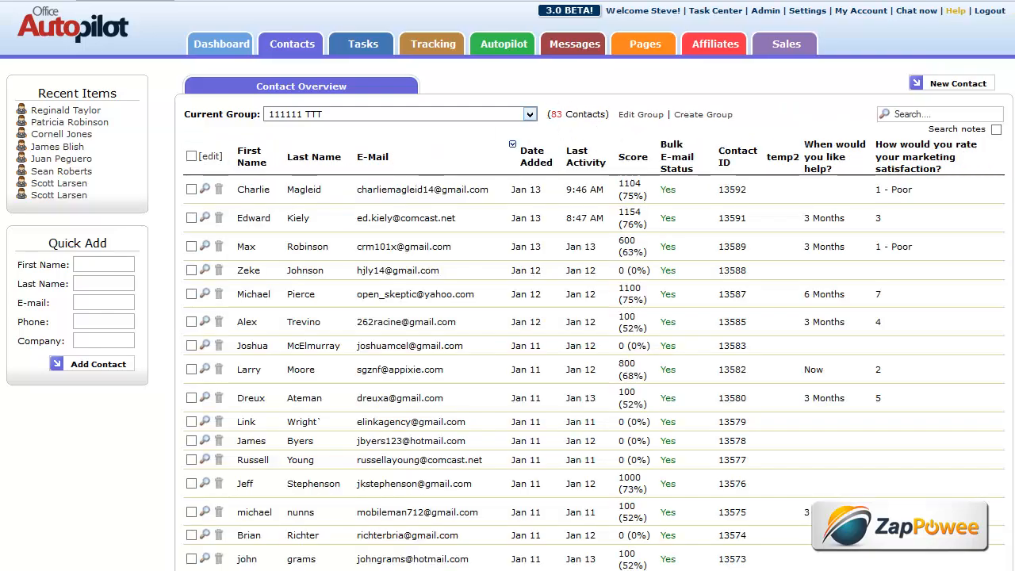
pyautogui.scroll(-10, 595, 317)
pyautogui.scroll(-5, 453, 334)
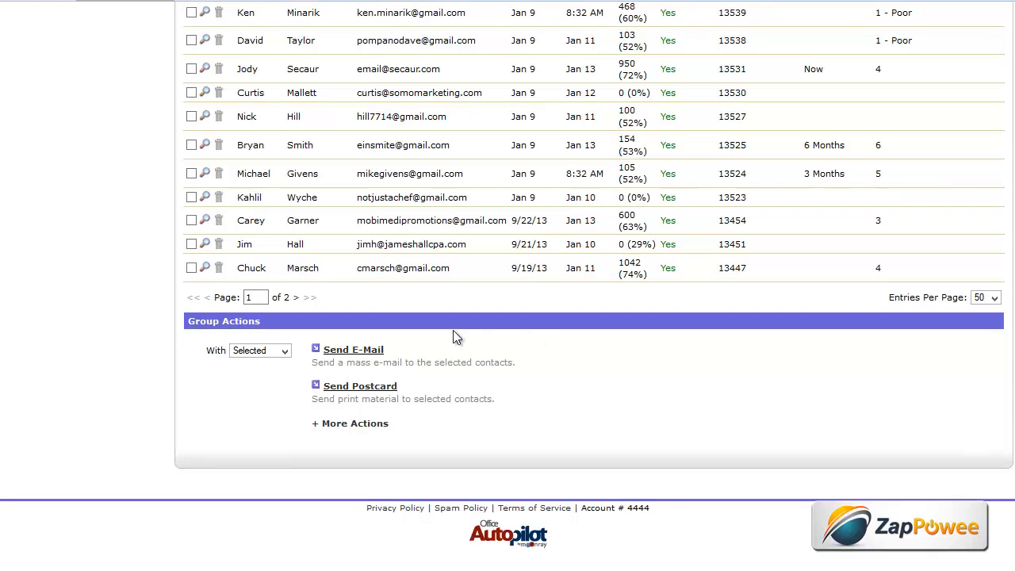
pyautogui.click(286, 353)
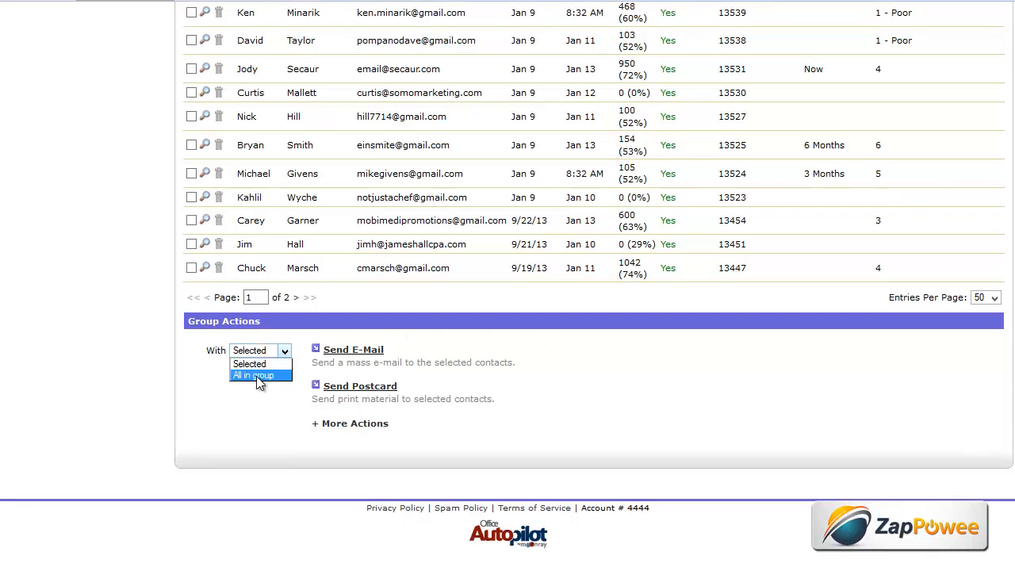
pyautogui.click(256, 375)
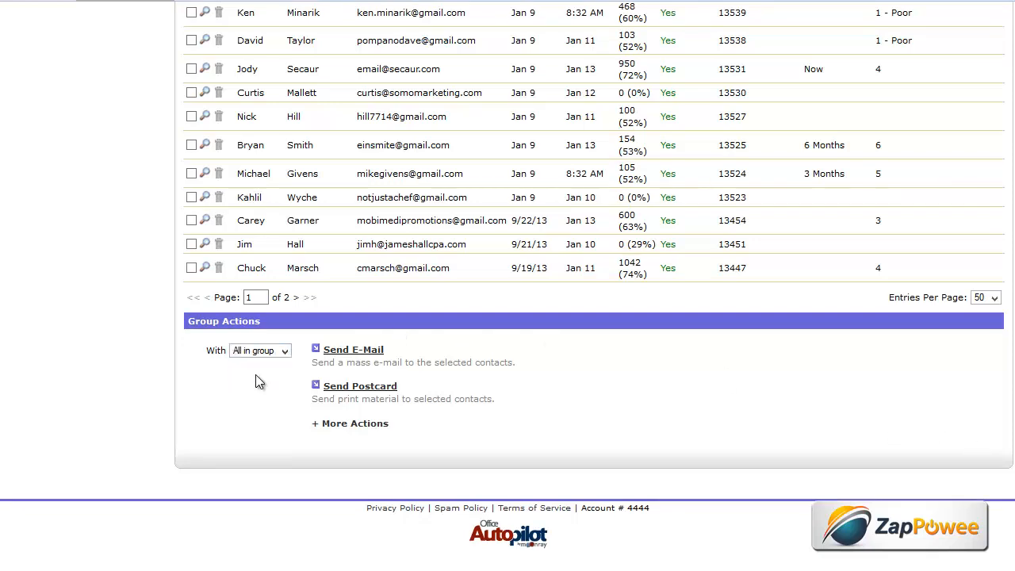
pyautogui.click(350, 425)
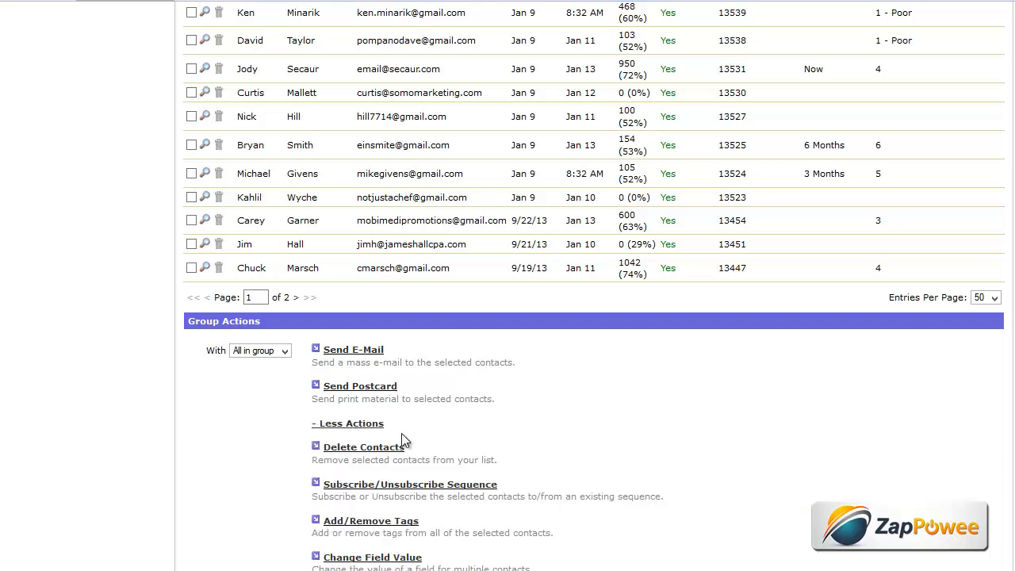
pyautogui.scroll(-3, 584, 426)
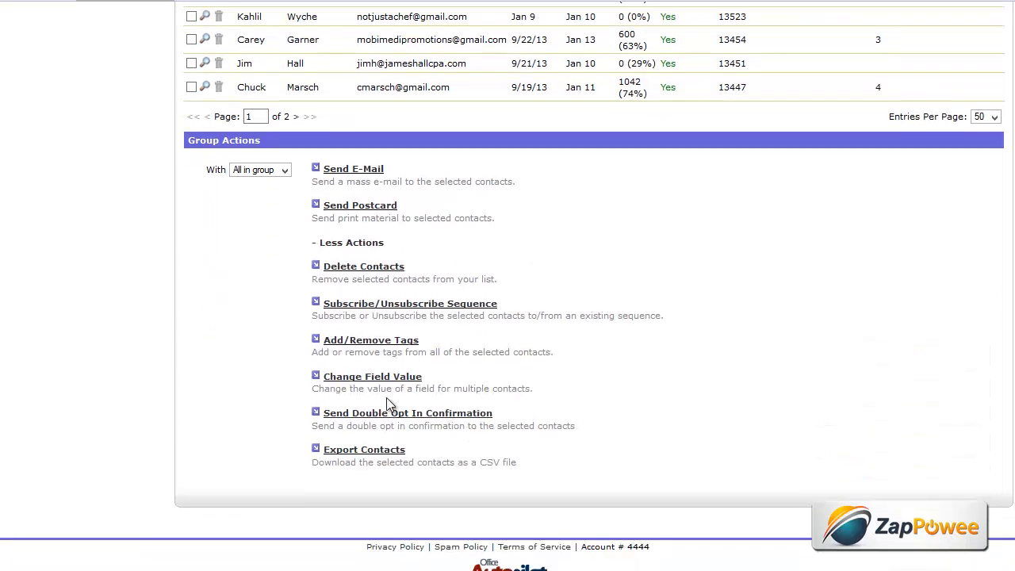
pyautogui.click(394, 341)
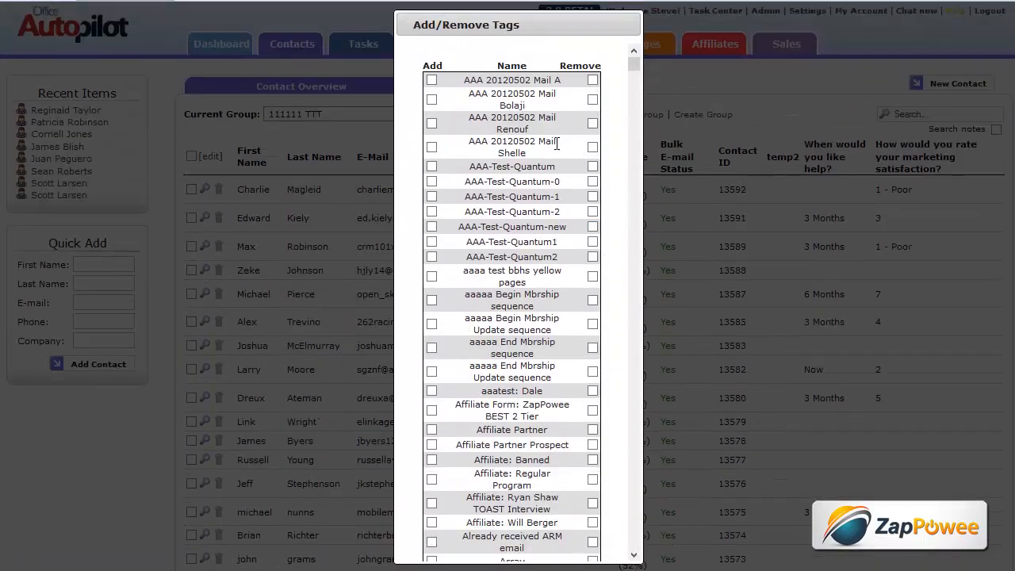
pyautogui.moveTo(638, 69); pyautogui.dragTo(649, 394)
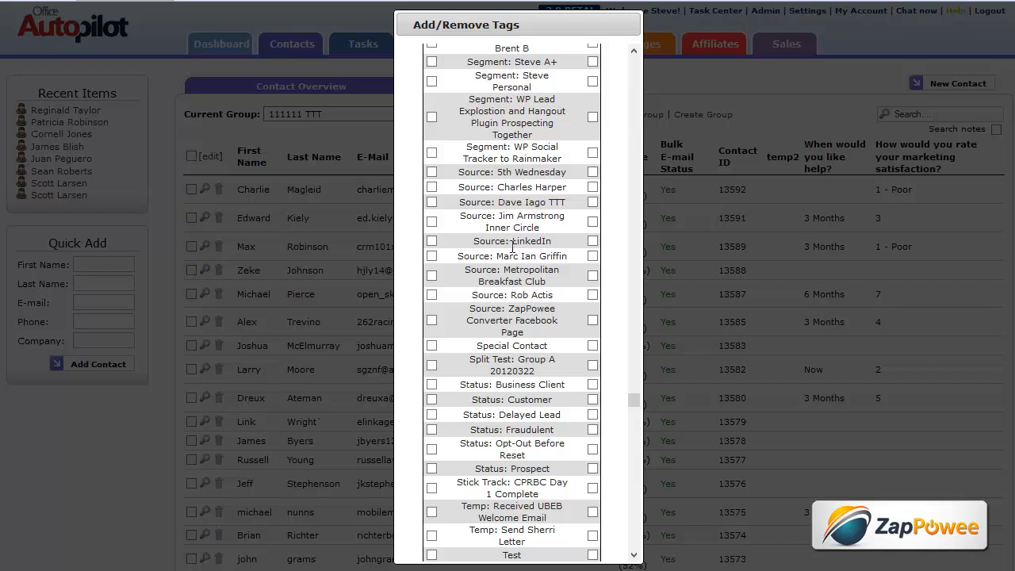
pyautogui.click(433, 203)
pyautogui.moveTo(635, 402); pyautogui.dragTo(635, 546)
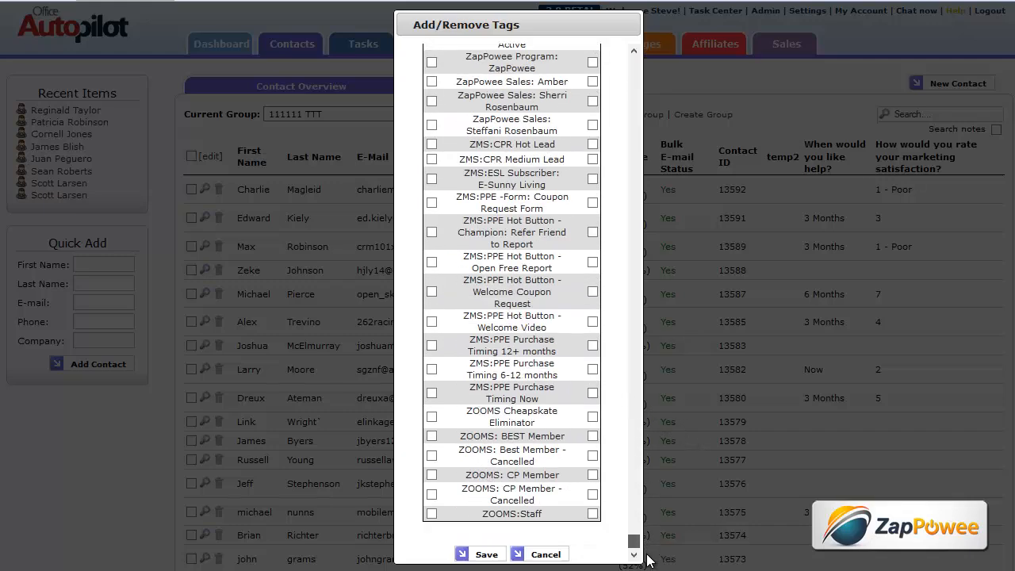
pyautogui.click(487, 555)
pyautogui.click(509, 245)
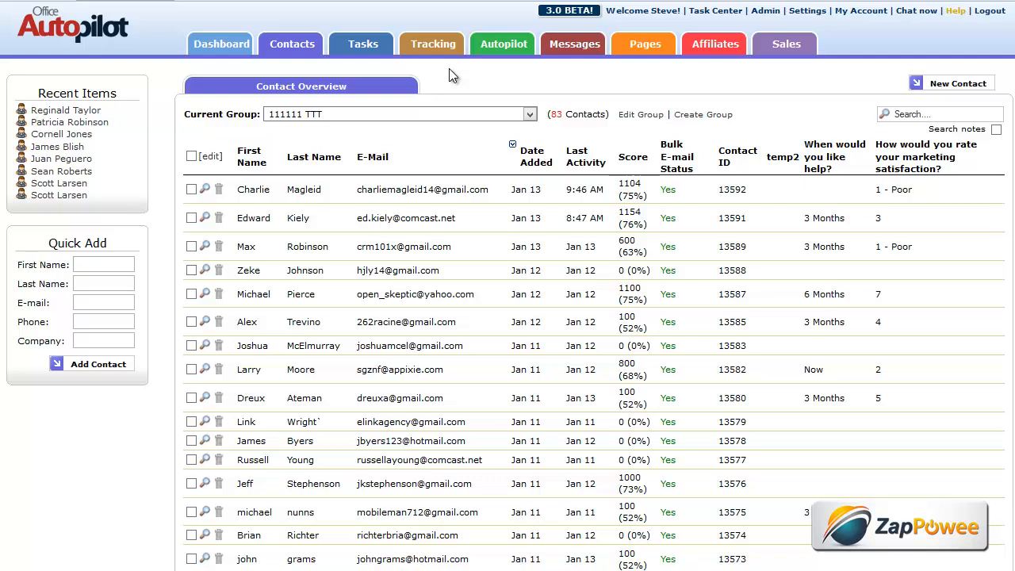
# - Reopen the 111111 TTT group criteria and bring the Outlook New Lead emails alongside
pyautogui.click(639, 115)
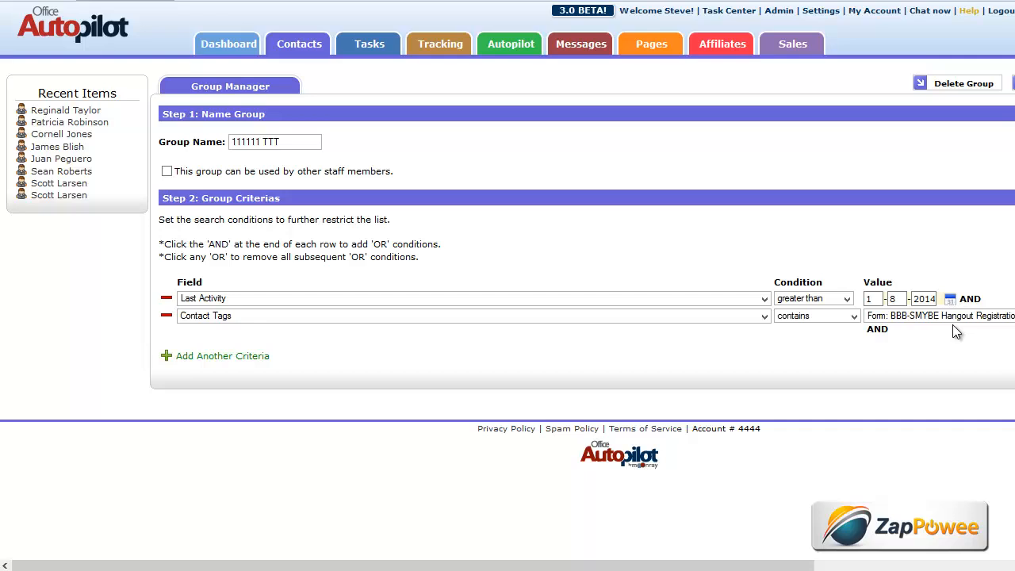
pyautogui.hotkey('alt', 'Tab')
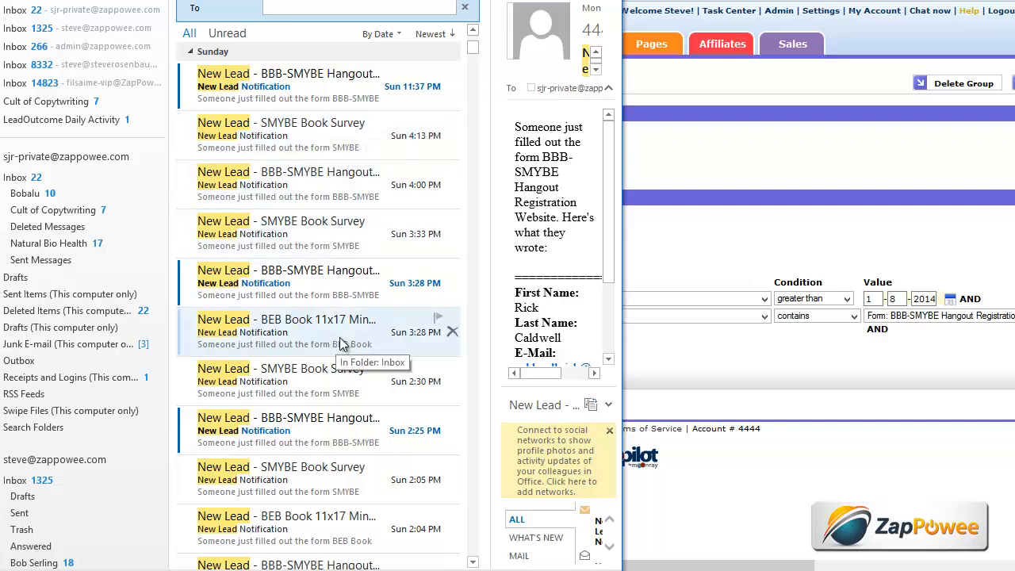
# - Bring the Office Autopilot group criteria page back in front of Outlook
pyautogui.click(654, 235)
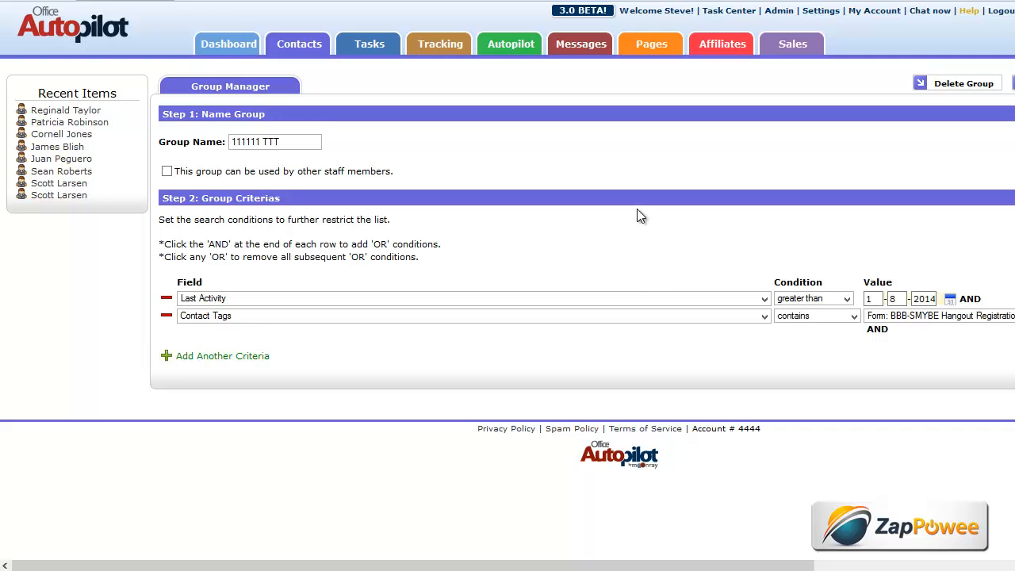
# - Go to the Autopilot step sequences area to start a blank new sequence
pyautogui.click(508, 47)
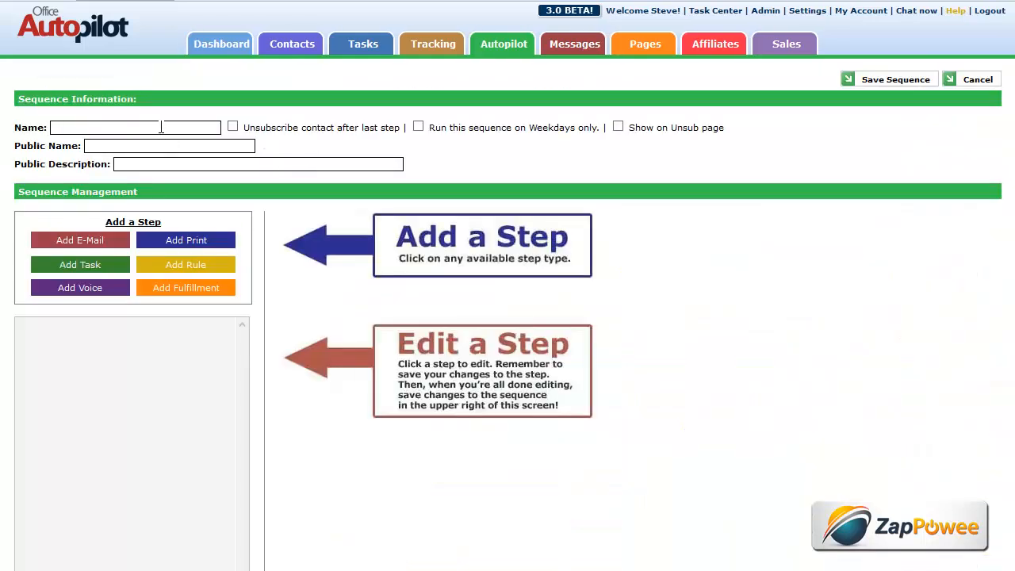
# - Add a rule step described 'BBB-Smybe Hangout' with an empty first condition
pyautogui.click(181, 273)
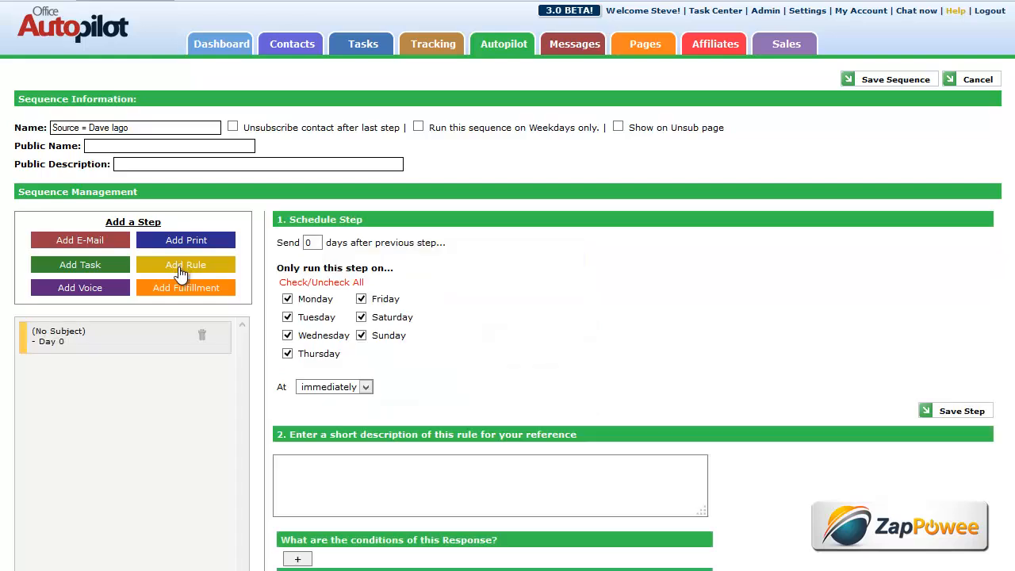
pyautogui.scroll(-2, 498, 394)
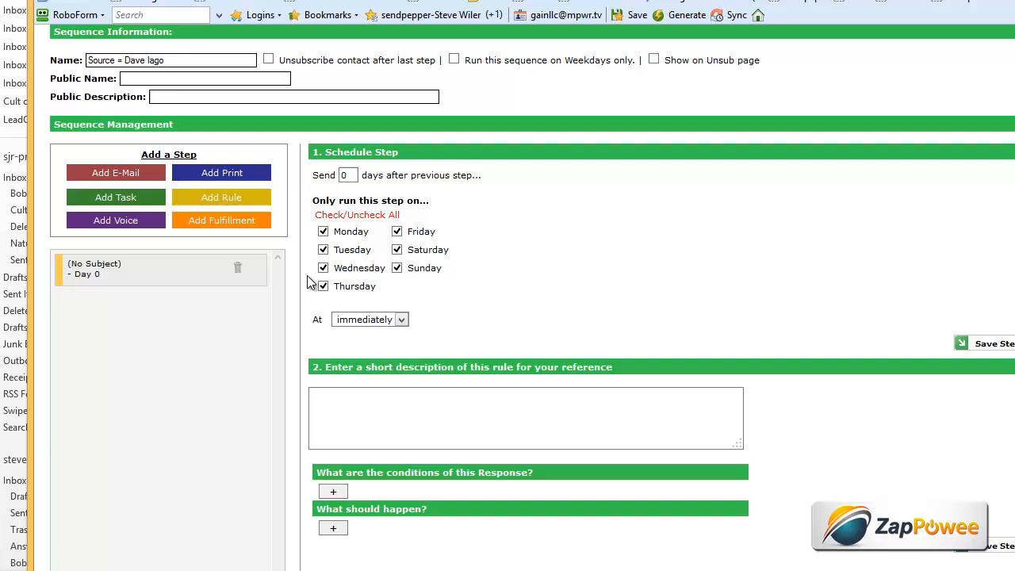
pyautogui.click(754, 534)
pyautogui.write('BBB-Smybe Han')
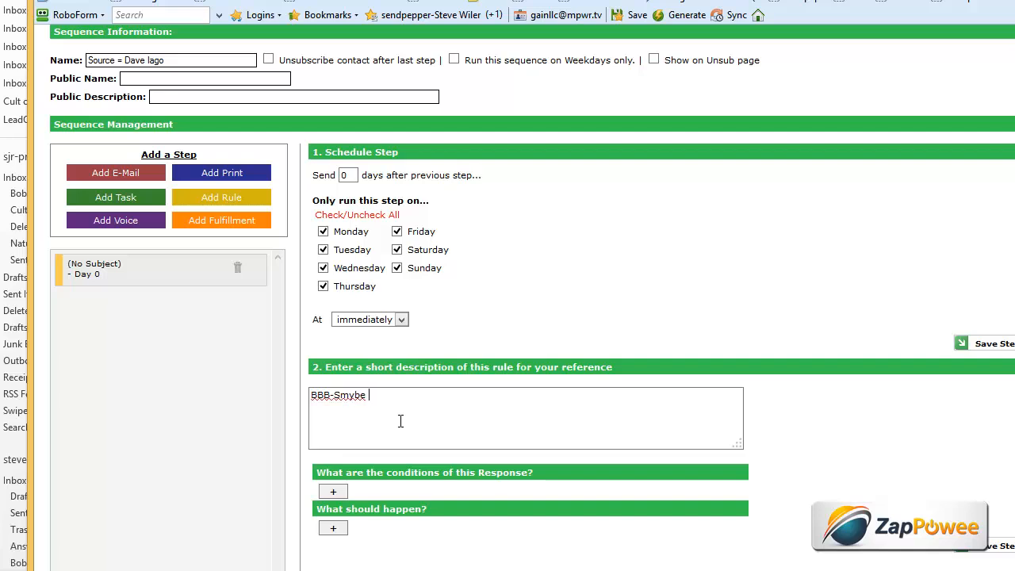
pyautogui.write('gout')
pyautogui.scroll(-3, 473, 317)
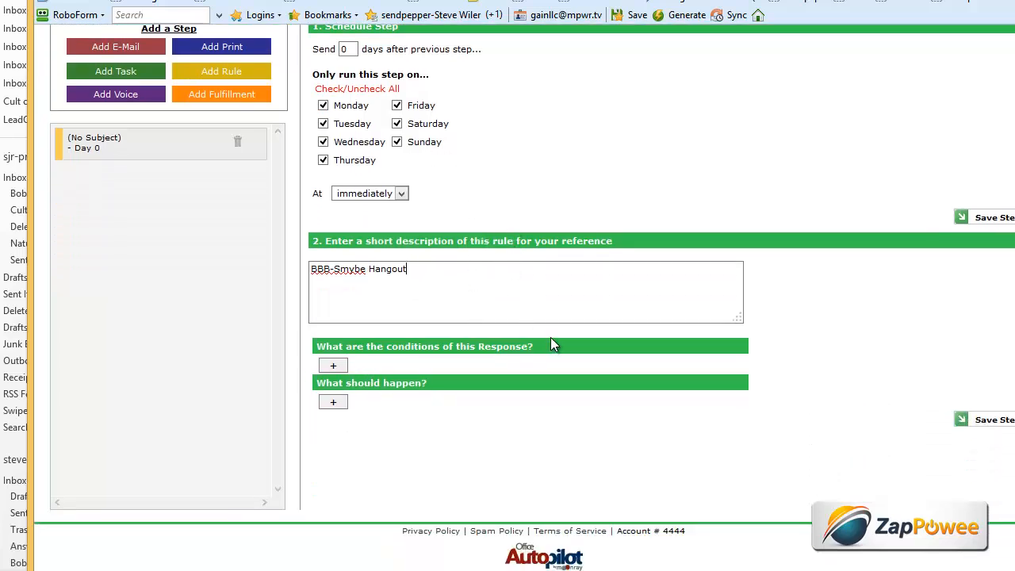
pyautogui.click(333, 366)
pyautogui.click(370, 363)
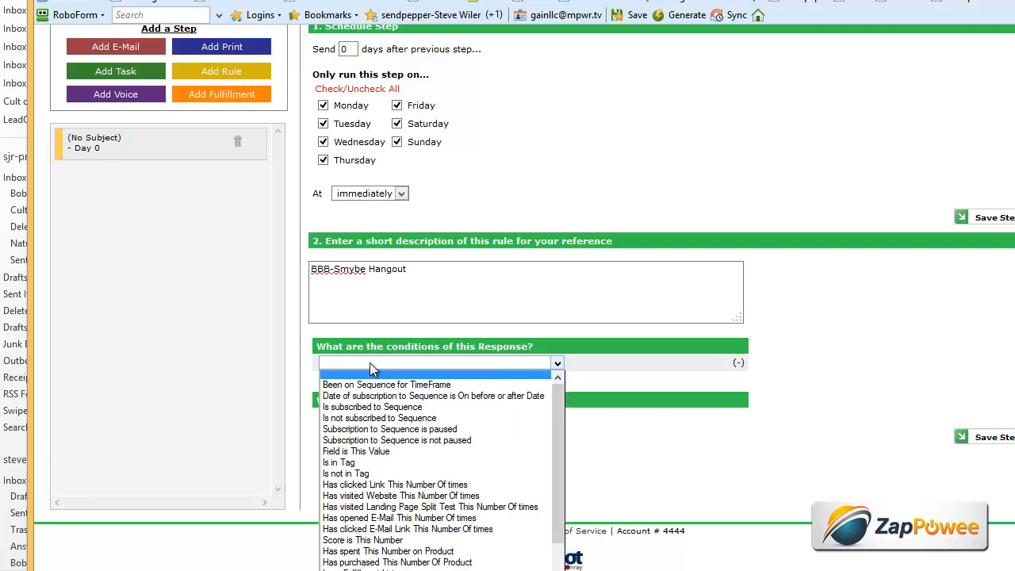
# - Set the rule condition to Is in Tag: Form: BBB-SMYBE Hangout Registration Website
pyautogui.click(358, 464)
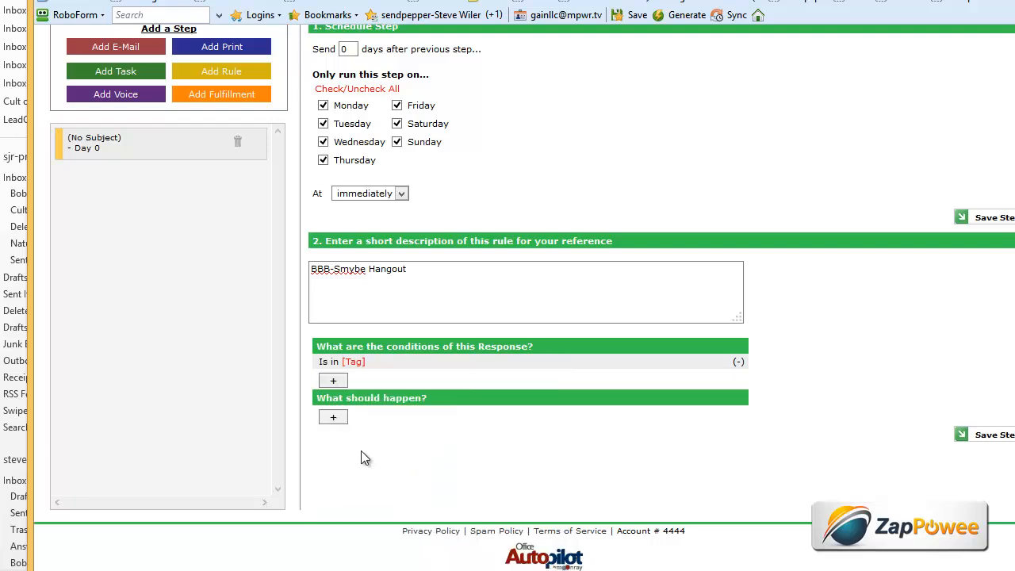
pyautogui.click(358, 362)
pyautogui.click(517, 326)
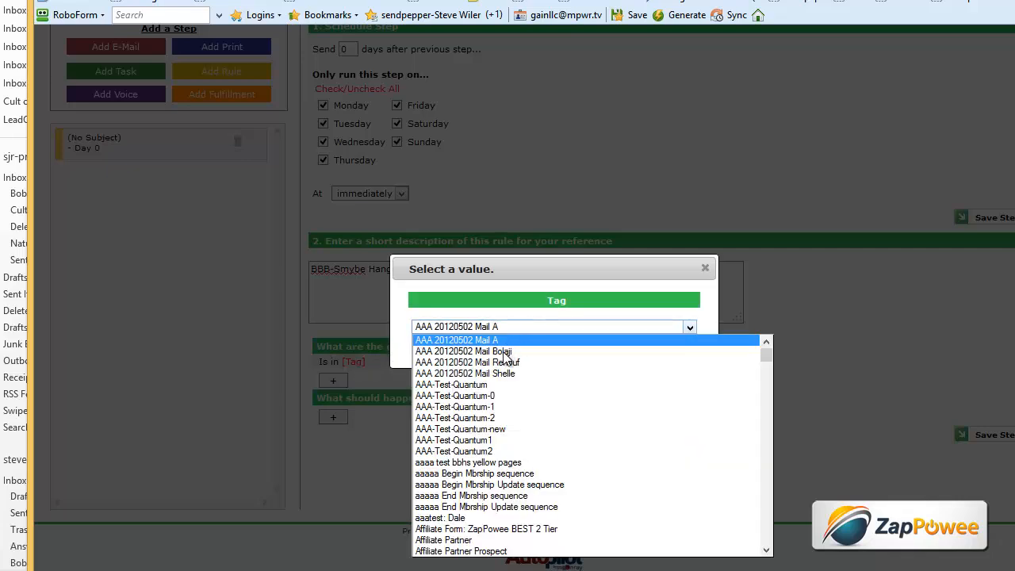
pyautogui.press('f')
pyautogui.scroll(-7, 498, 419)
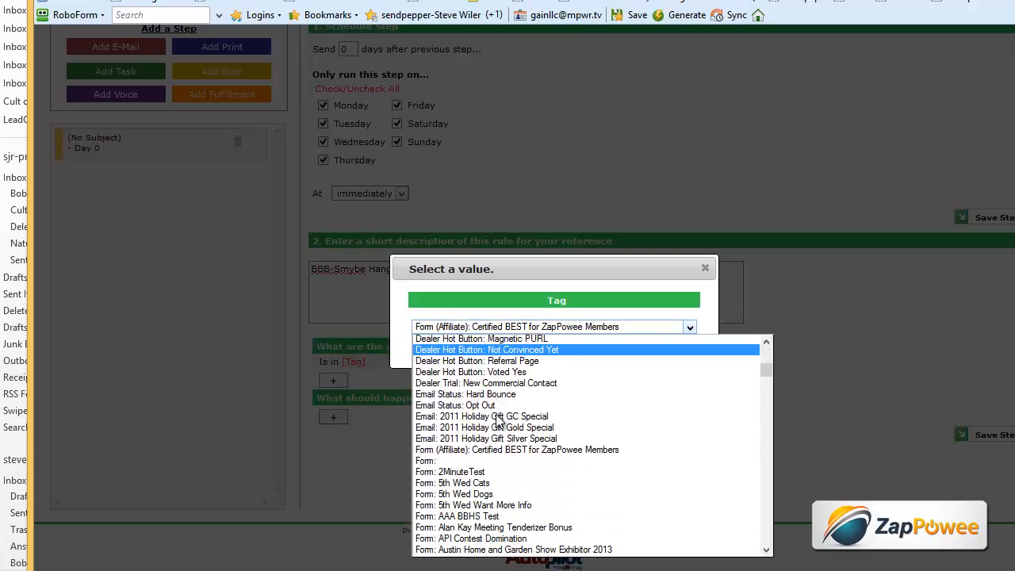
pyautogui.scroll(-6, 500, 421)
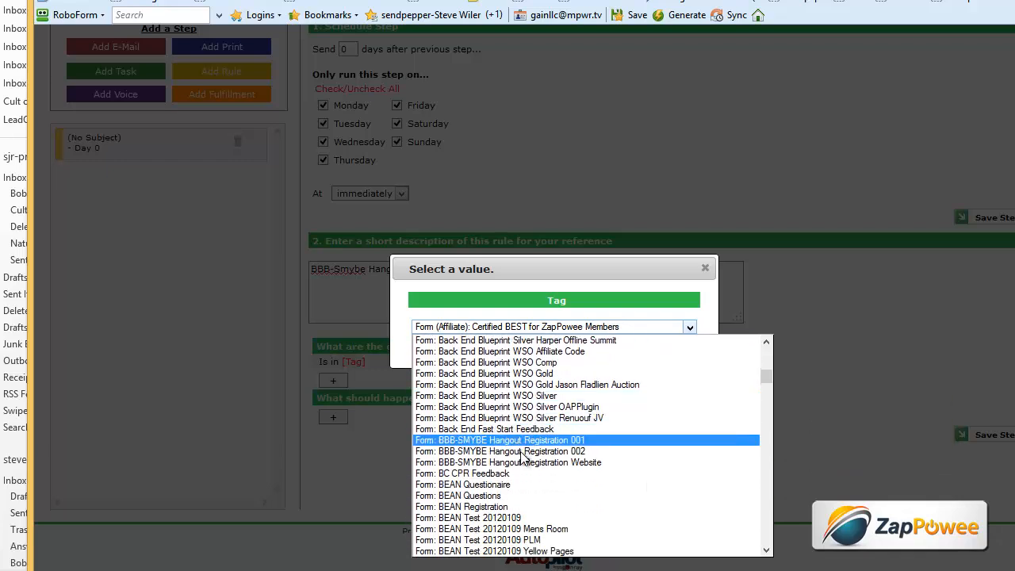
pyautogui.click(525, 463)
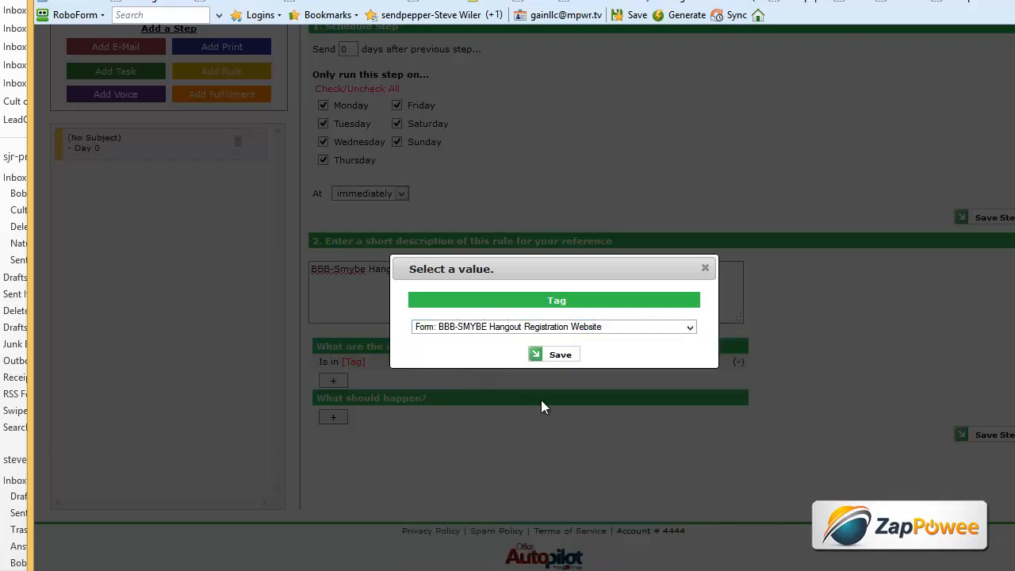
pyautogui.click(558, 355)
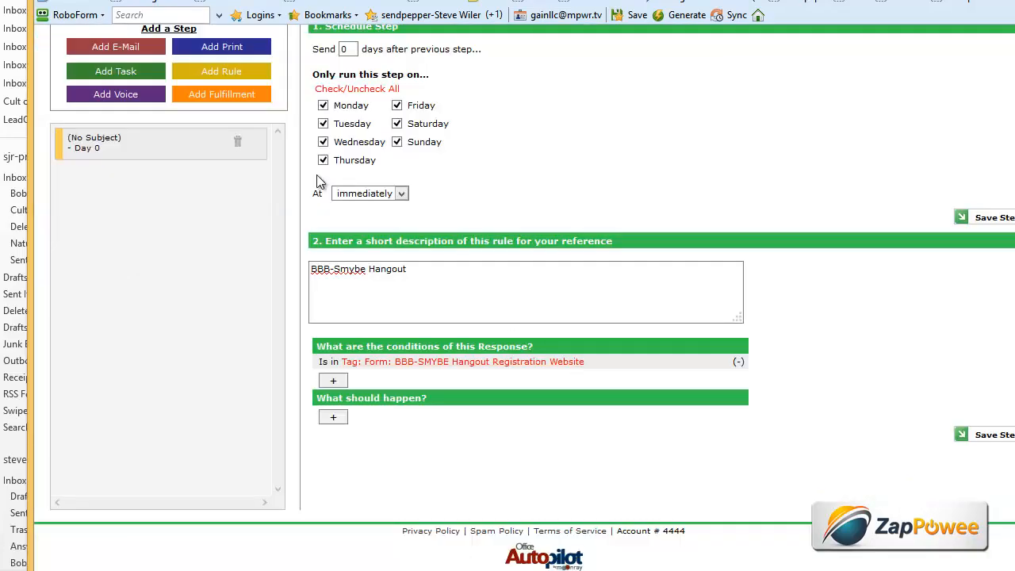
pyautogui.hotkey('alt', 'Tab')
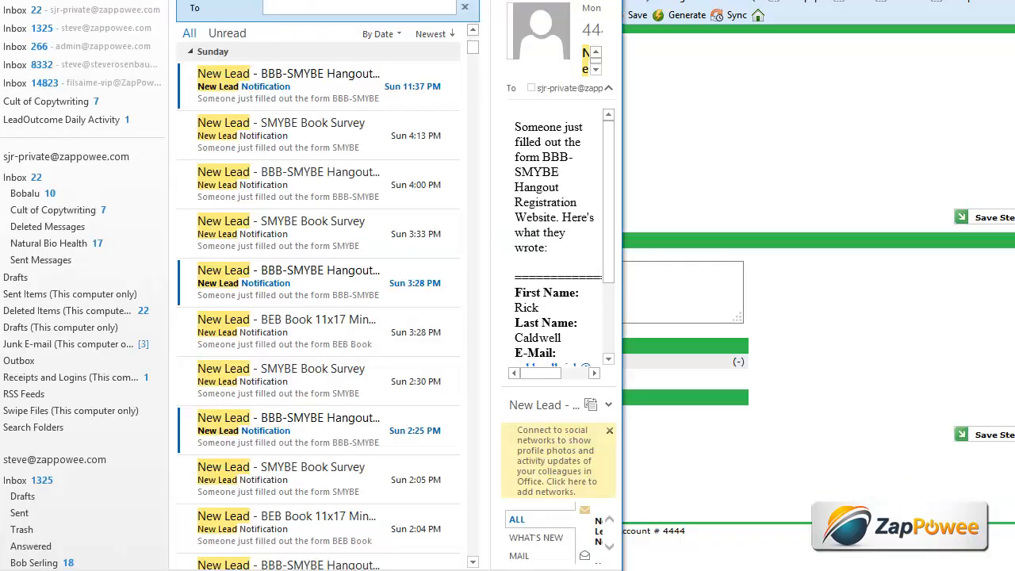
pyautogui.click(320, 79)
pyautogui.moveTo(623, 286); pyautogui.dragTo(959, 285)
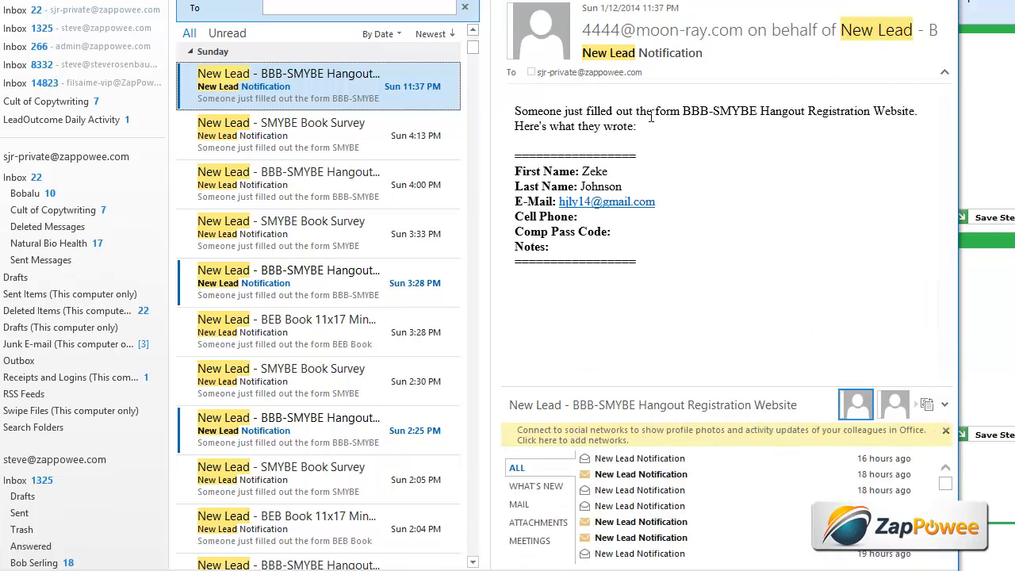
pyautogui.moveTo(683, 111); pyautogui.dragTo(917, 115)
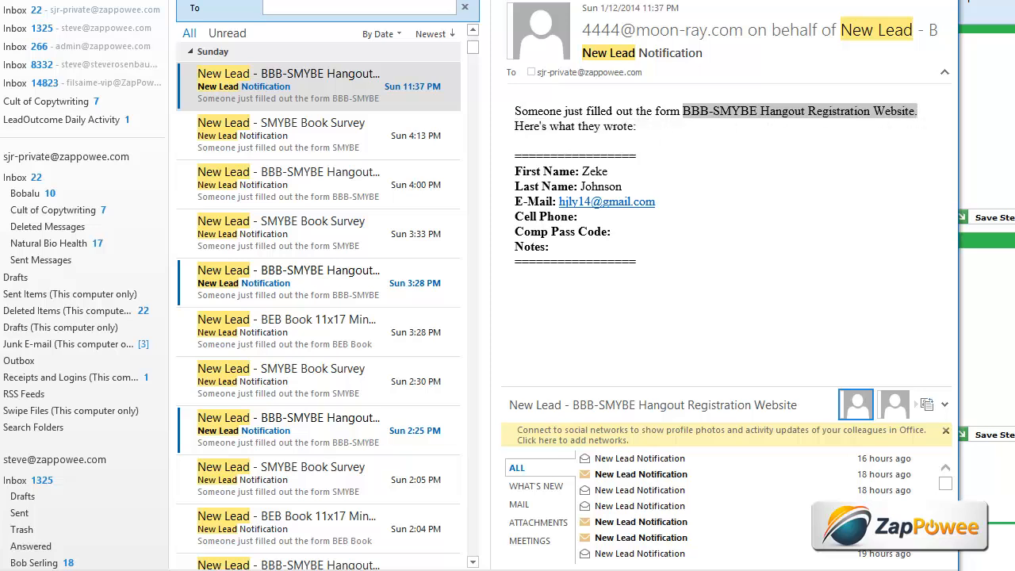
pyautogui.hotkey('alt', 'Tab')
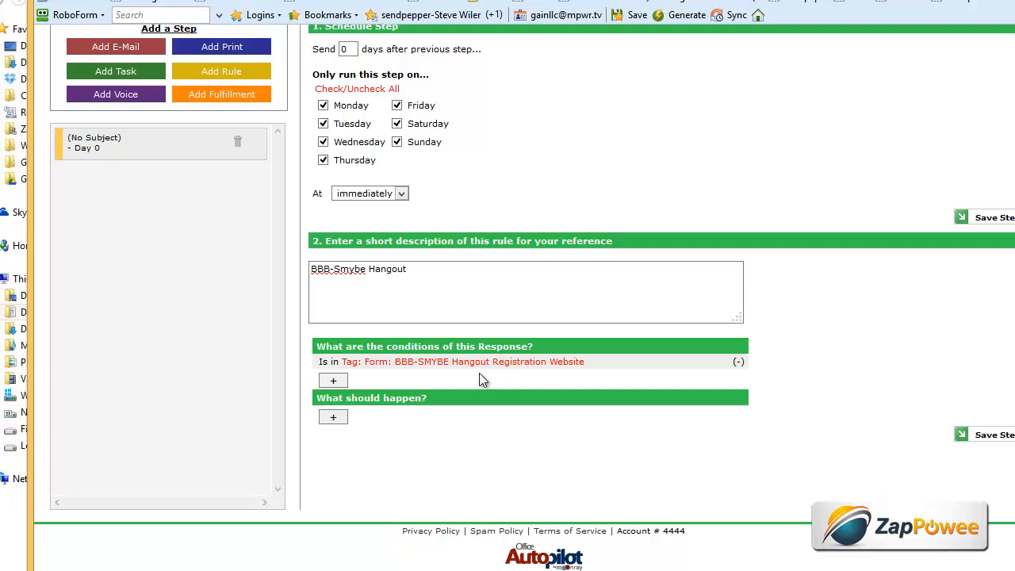
pyautogui.click(334, 419)
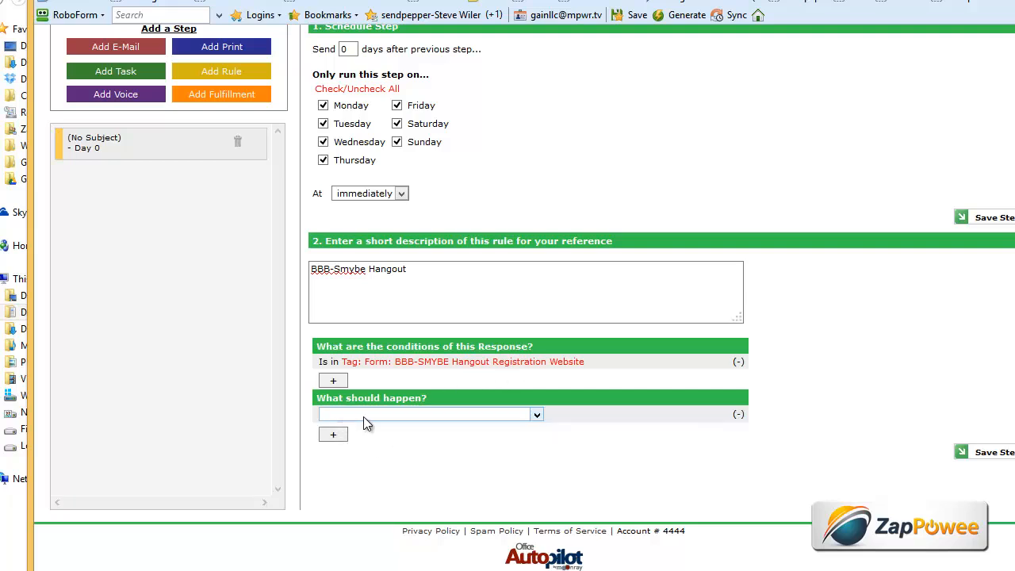
pyautogui.click(363, 416)
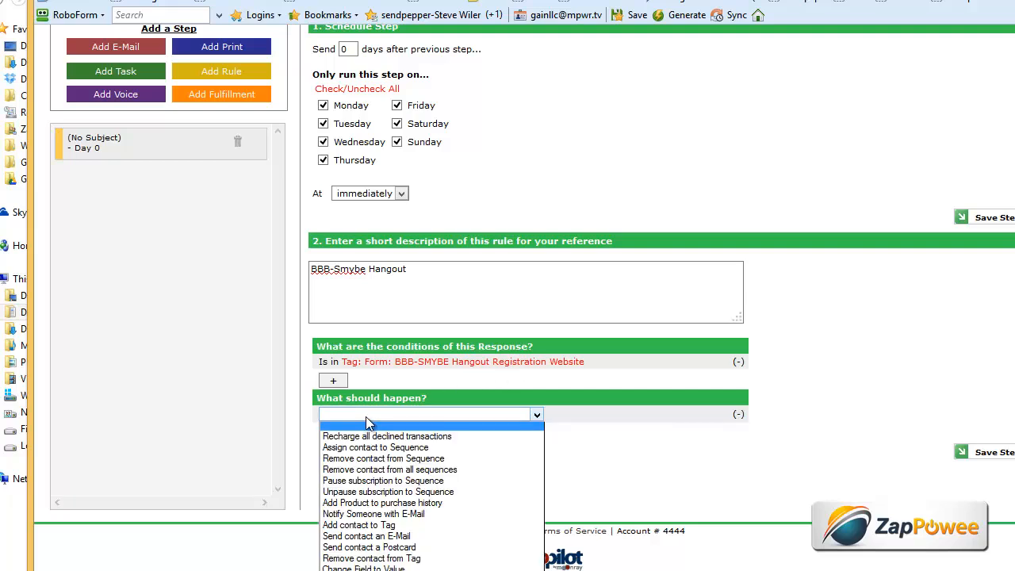
pyautogui.click(374, 524)
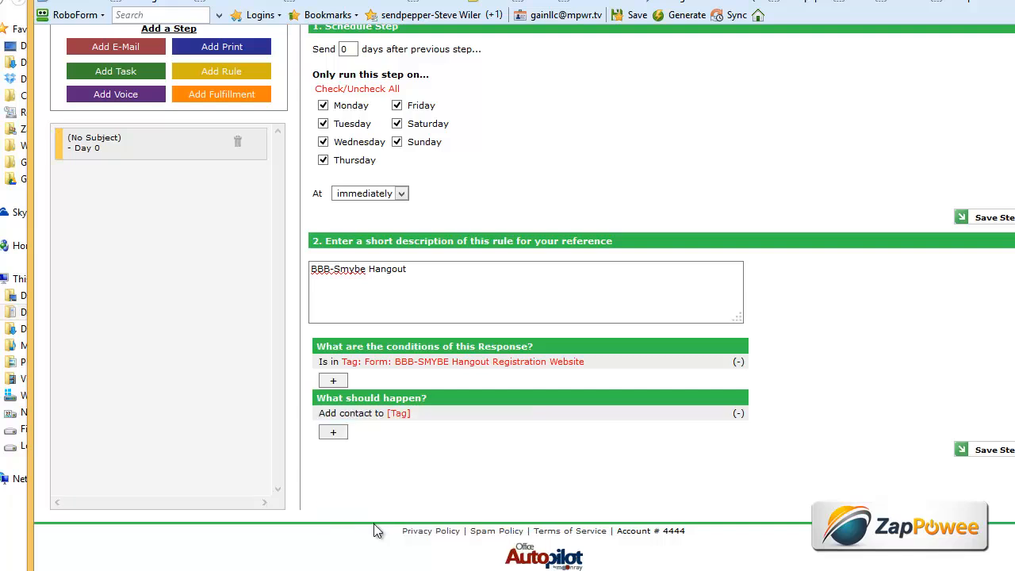
pyautogui.click(399, 414)
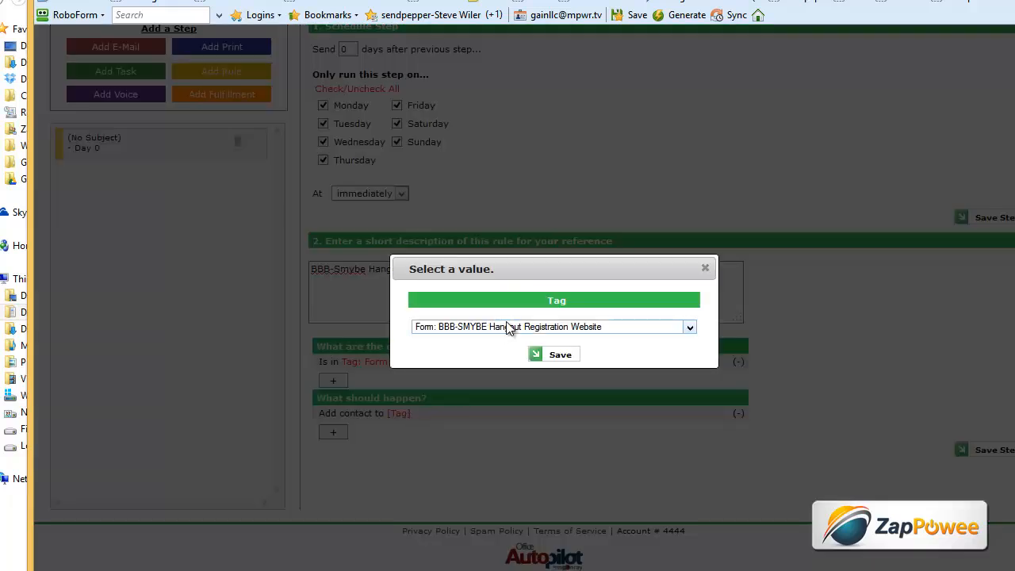
pyautogui.click(508, 328)
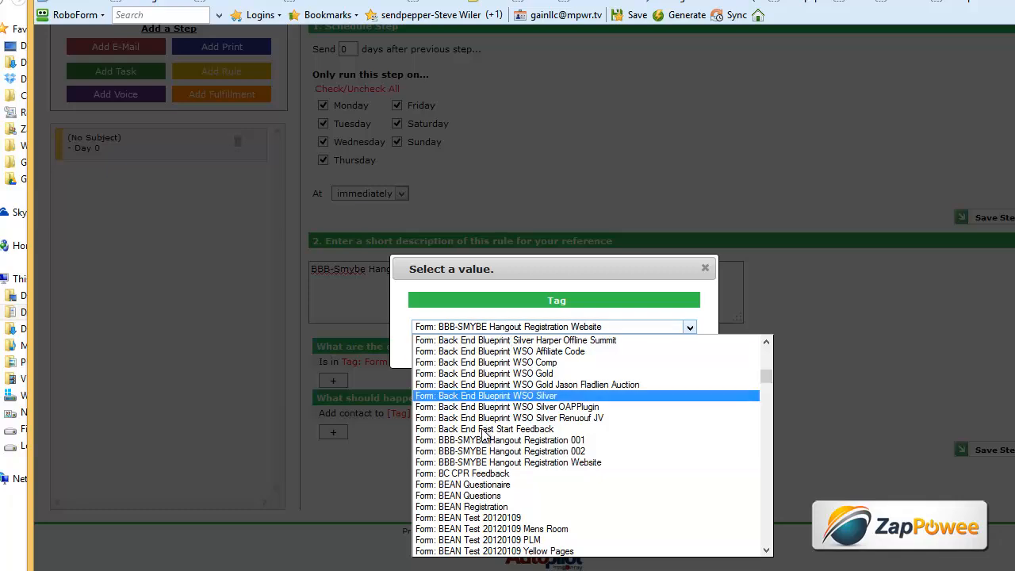
pyautogui.scroll(-8, 766, 524)
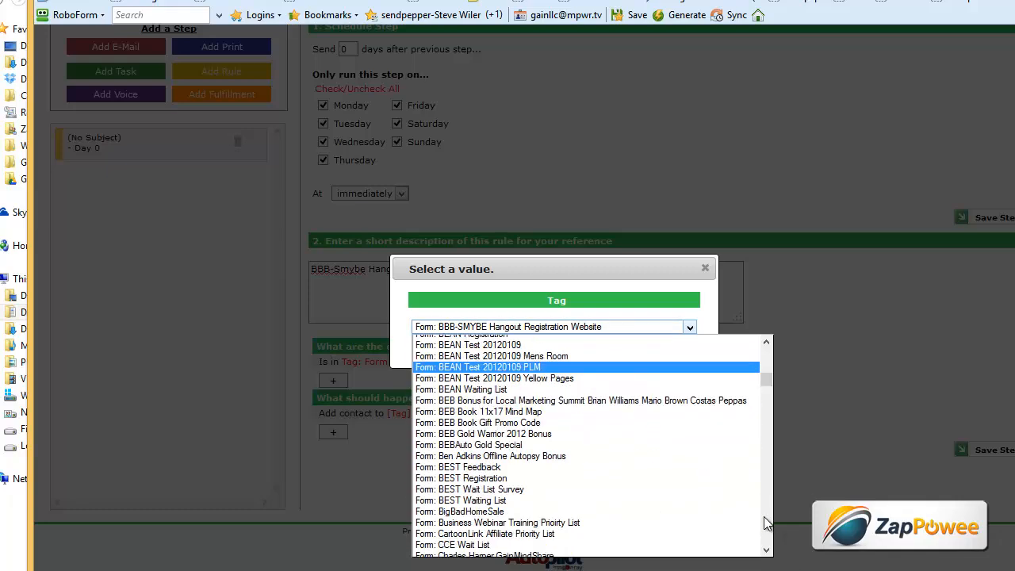
pyautogui.scroll(-20, 766, 524)
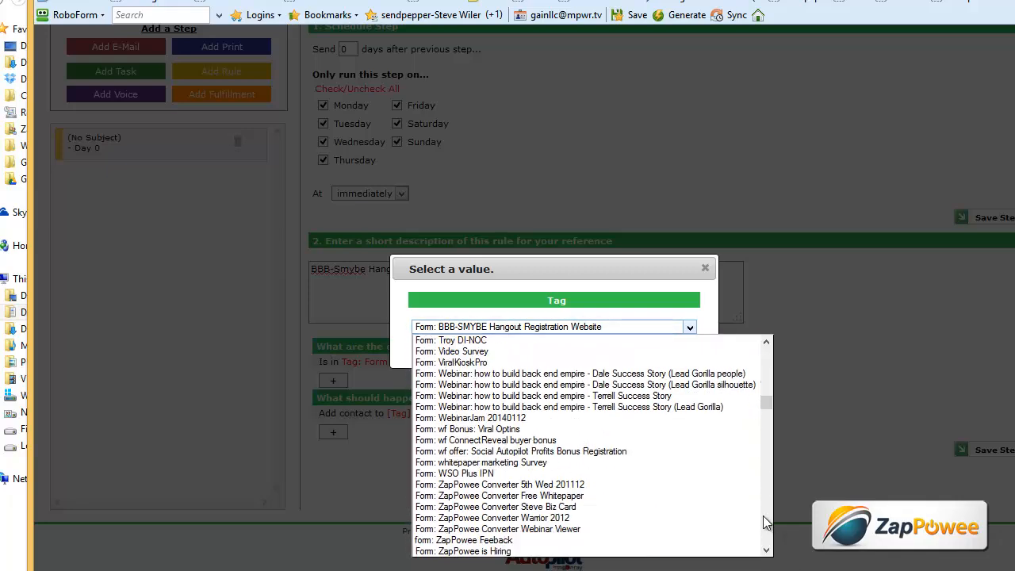
pyautogui.press('s')
pyautogui.scroll(-6, 766, 521)
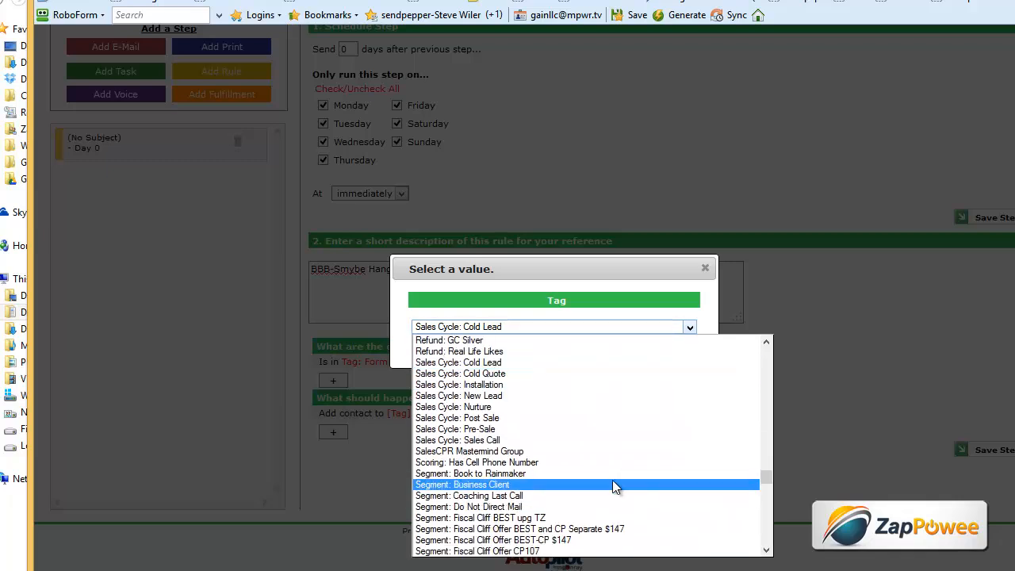
pyautogui.scroll(-1, 504, 428)
pyautogui.scroll(-9, 505, 428)
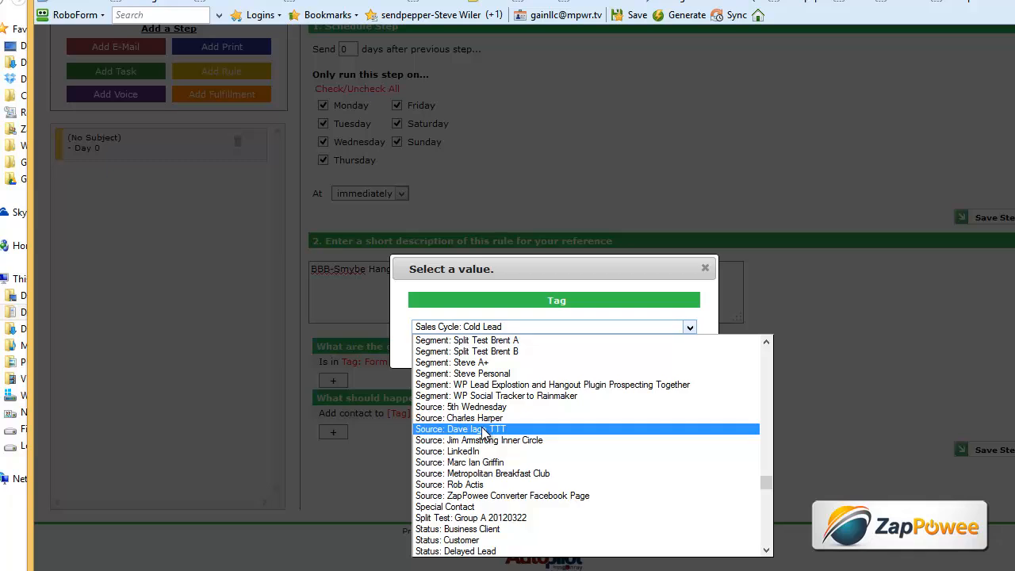
pyautogui.click(544, 430)
pyautogui.click(558, 354)
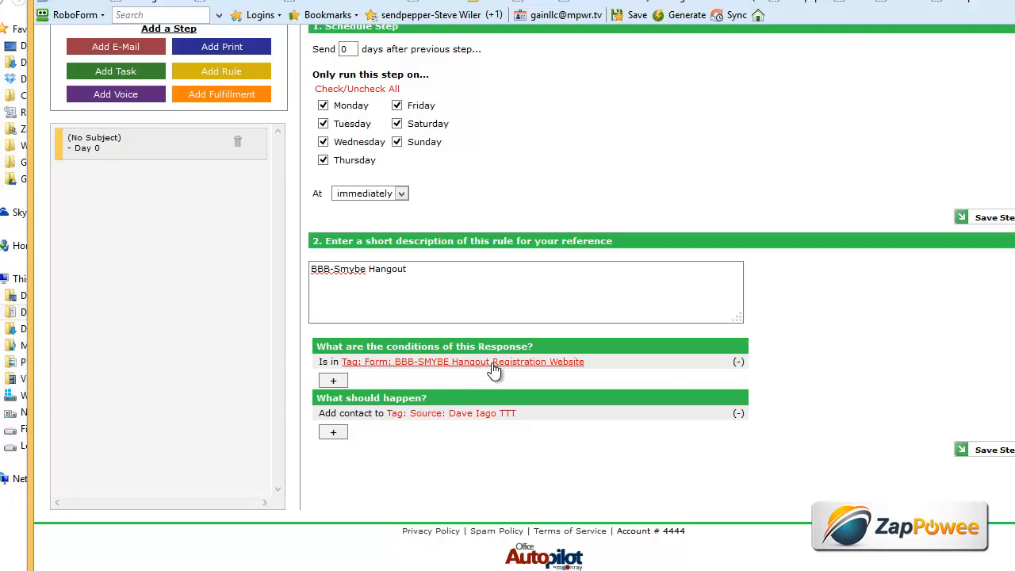
pyautogui.click(995, 451)
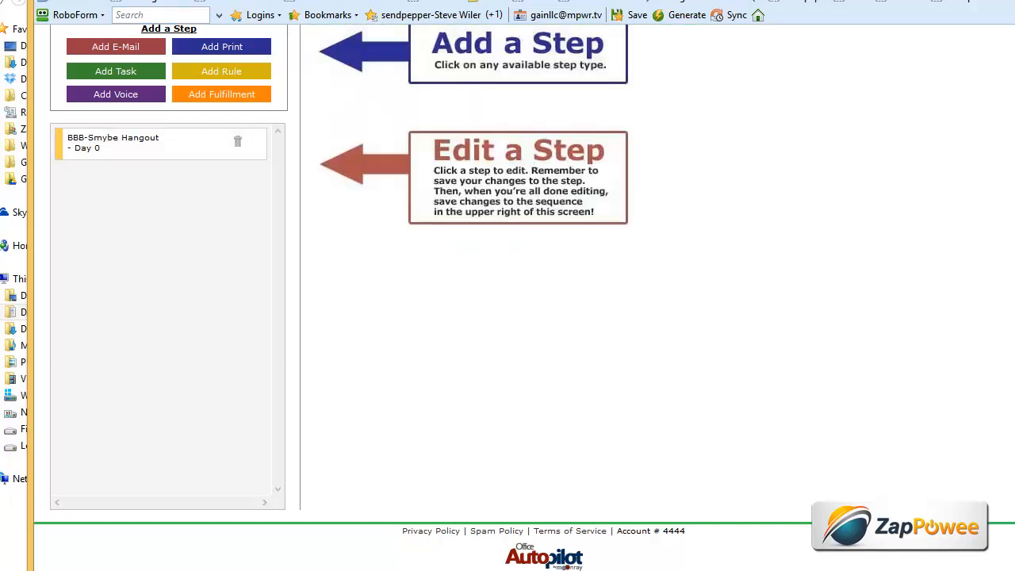
pyautogui.scroll(2, 523, 297)
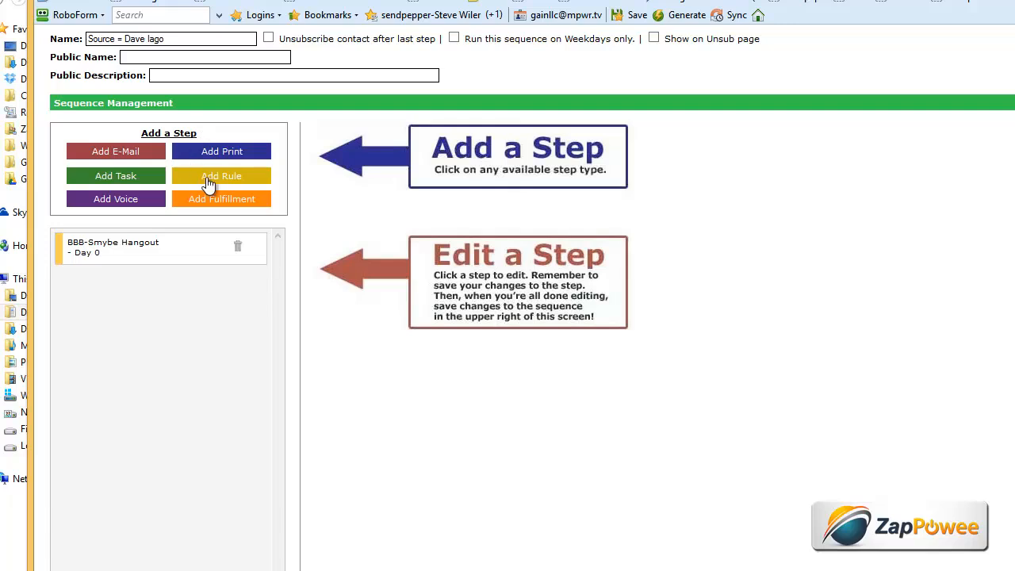
pyautogui.click(208, 182)
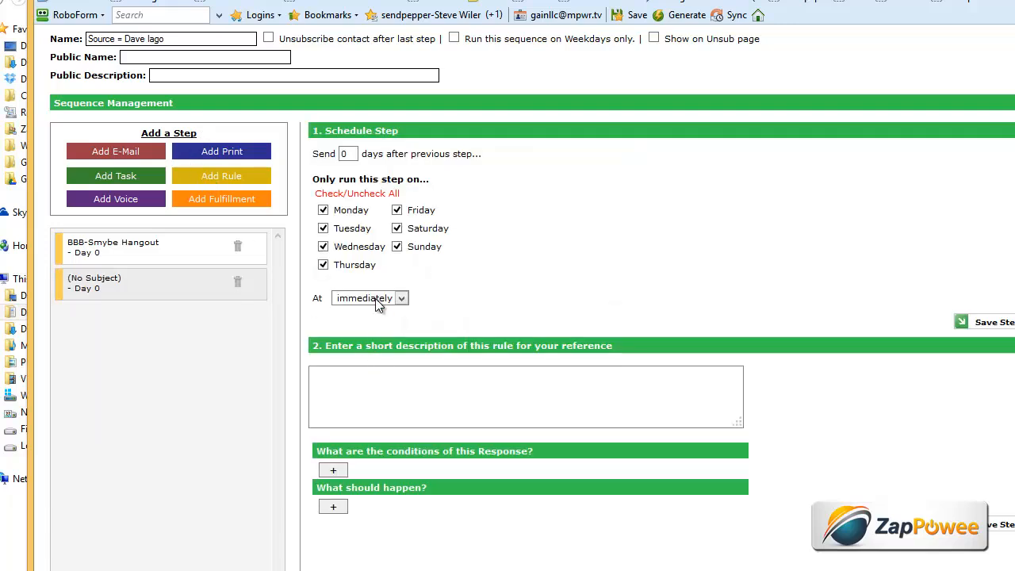
pyautogui.moveTo(397, 0); pyautogui.dragTo(382, 0)
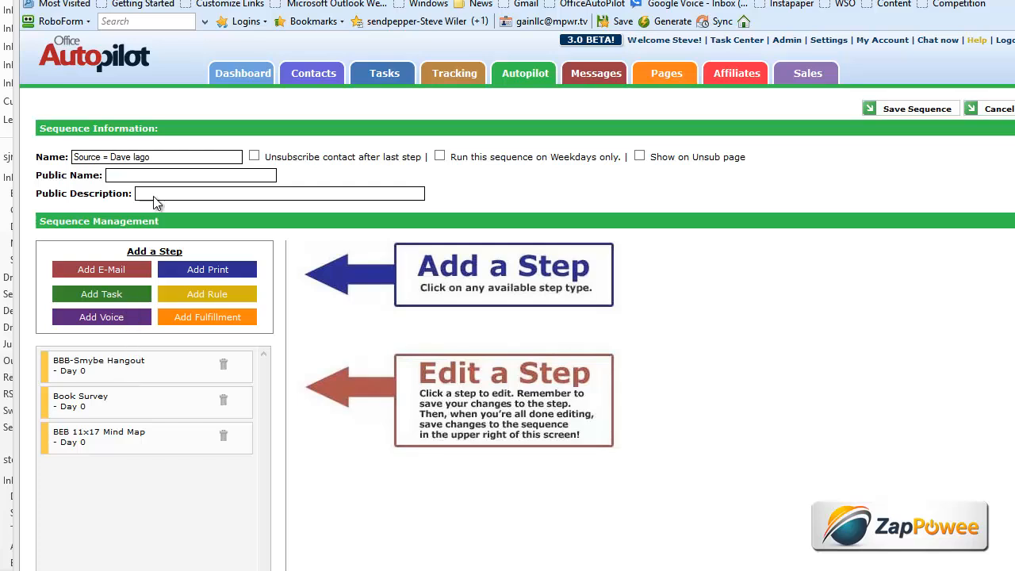
# - Re-save the BBB-Smybe Hangout and Book Survey rule steps unchanged
pyautogui.click(159, 367)
pyautogui.scroll(-3, 653, 335)
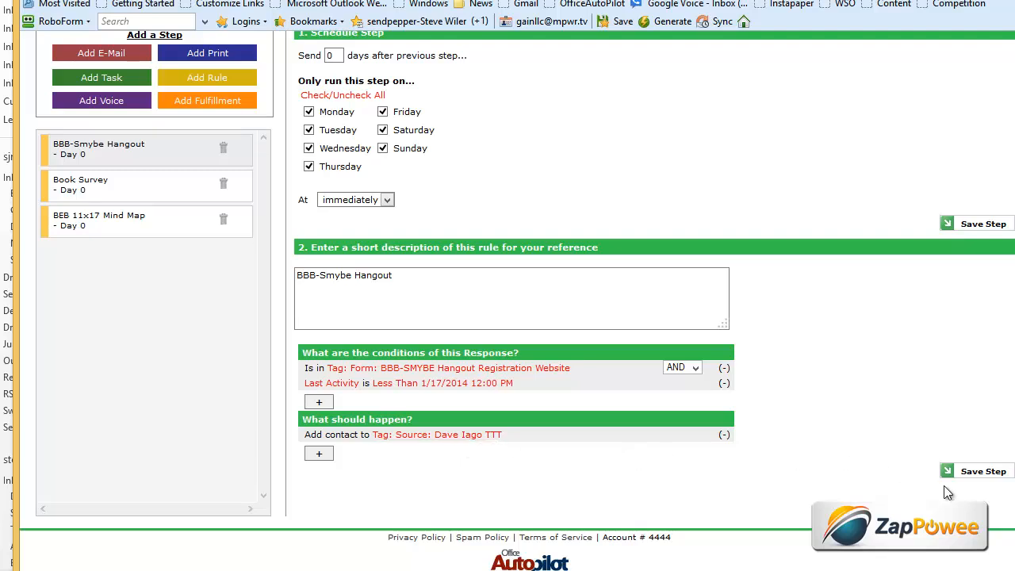
pyautogui.click(983, 476)
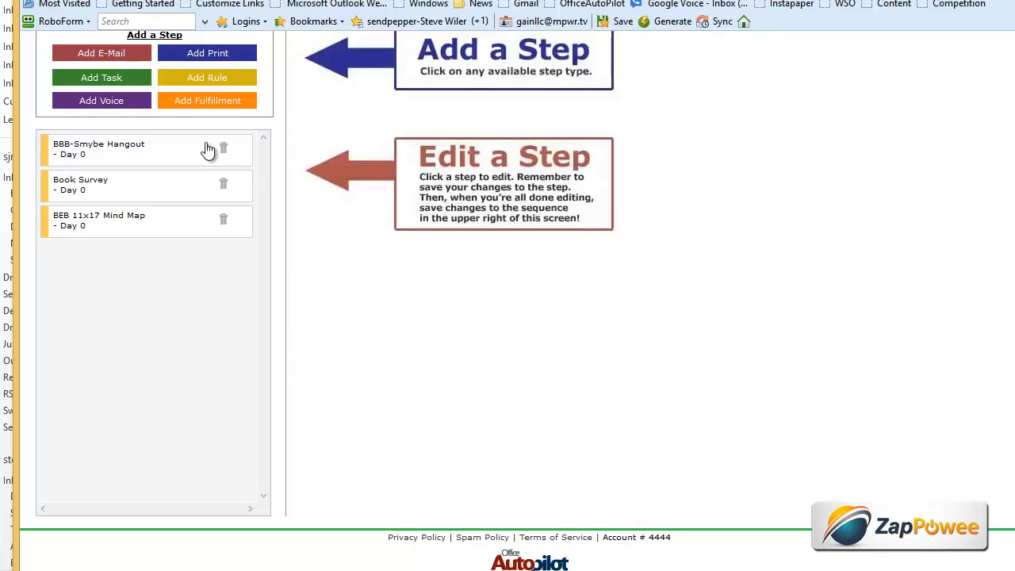
pyautogui.click(161, 186)
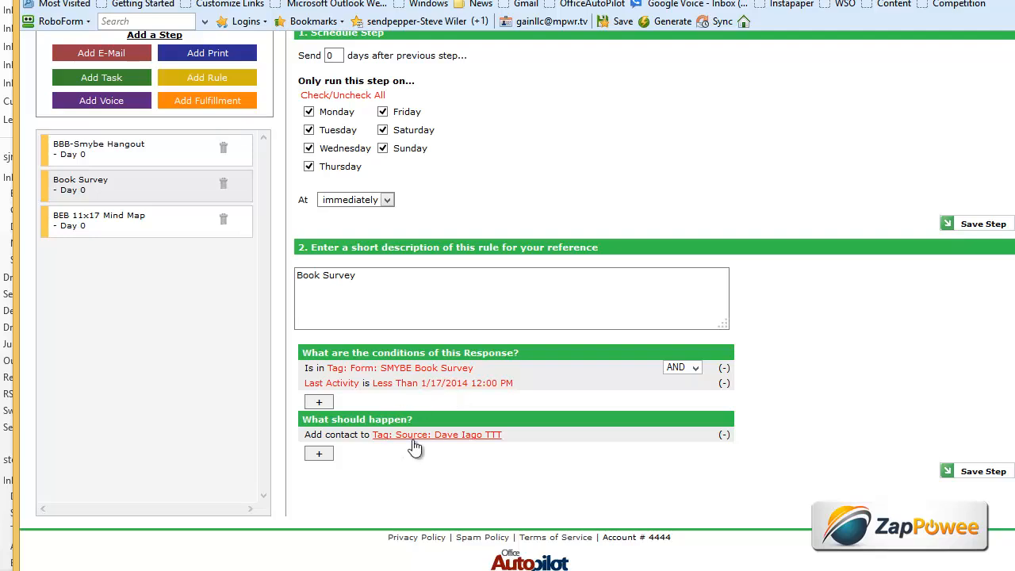
pyautogui.click(995, 473)
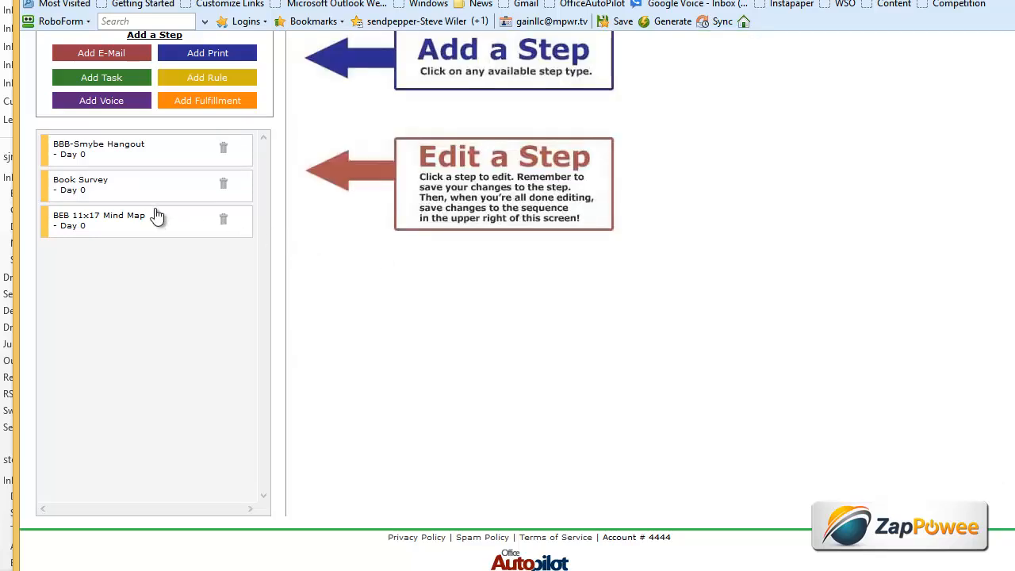
# - Change the BEB 11x17 Mind Map step's last-activity cutoff to 1/17/2014 and save the step
pyautogui.click(171, 217)
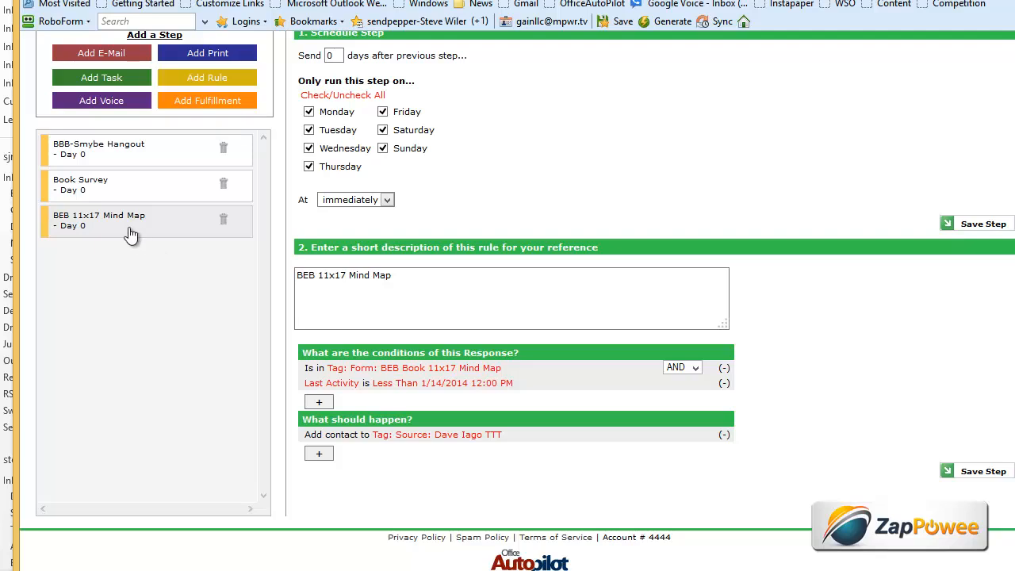
pyautogui.click(452, 384)
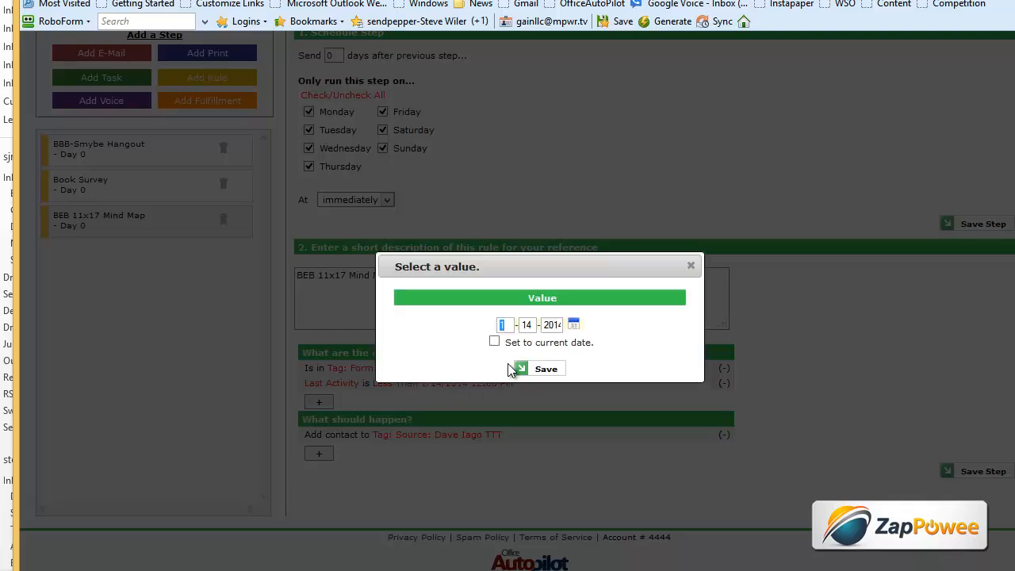
pyautogui.click(574, 324)
pyautogui.click(587, 332)
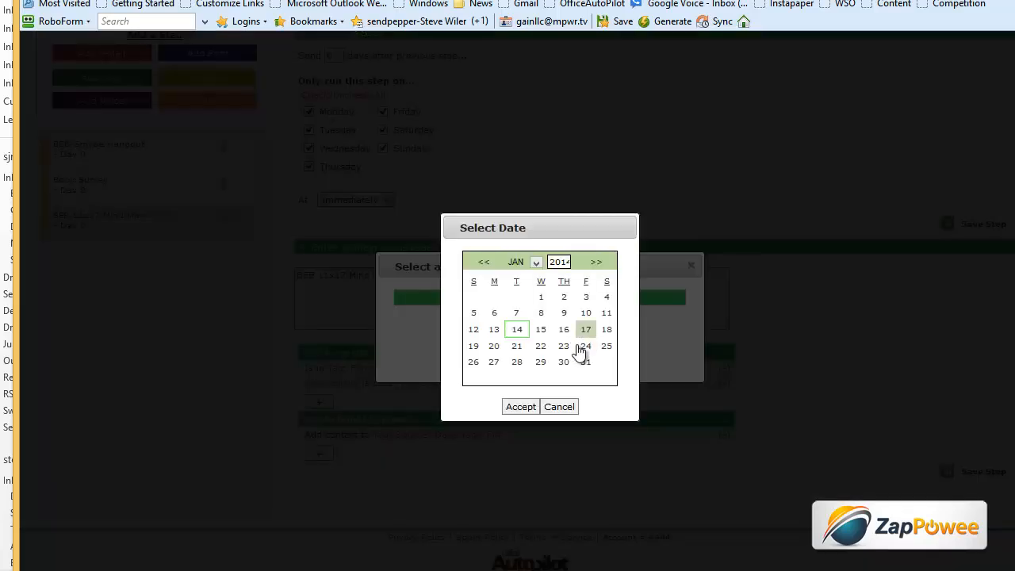
pyautogui.click(521, 407)
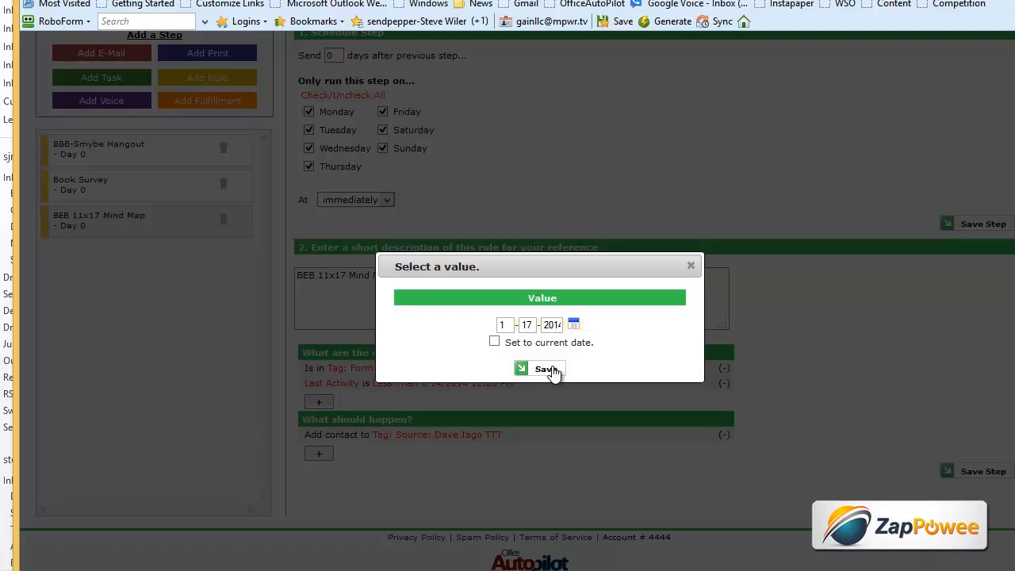
pyautogui.click(549, 369)
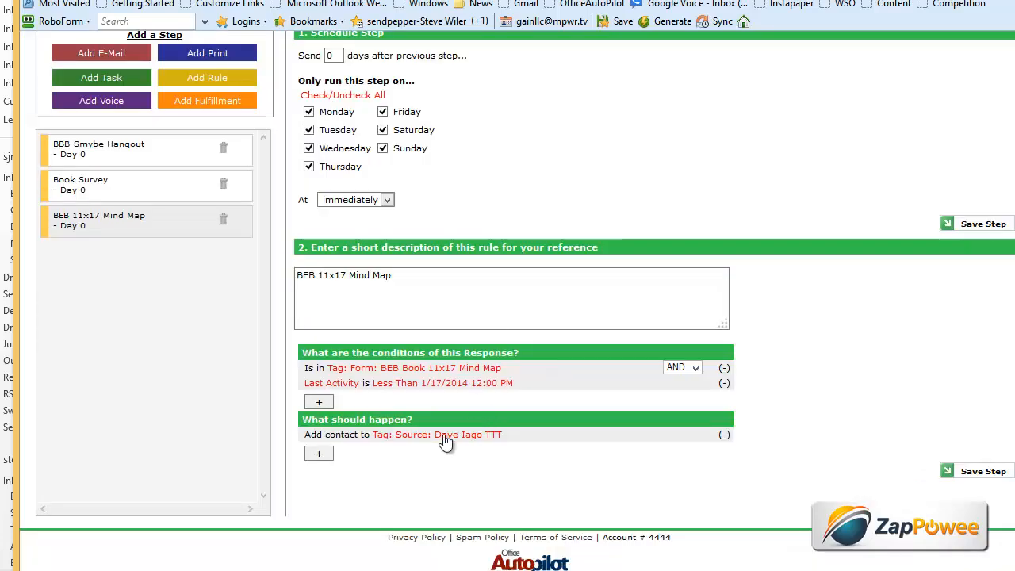
pyautogui.click(981, 472)
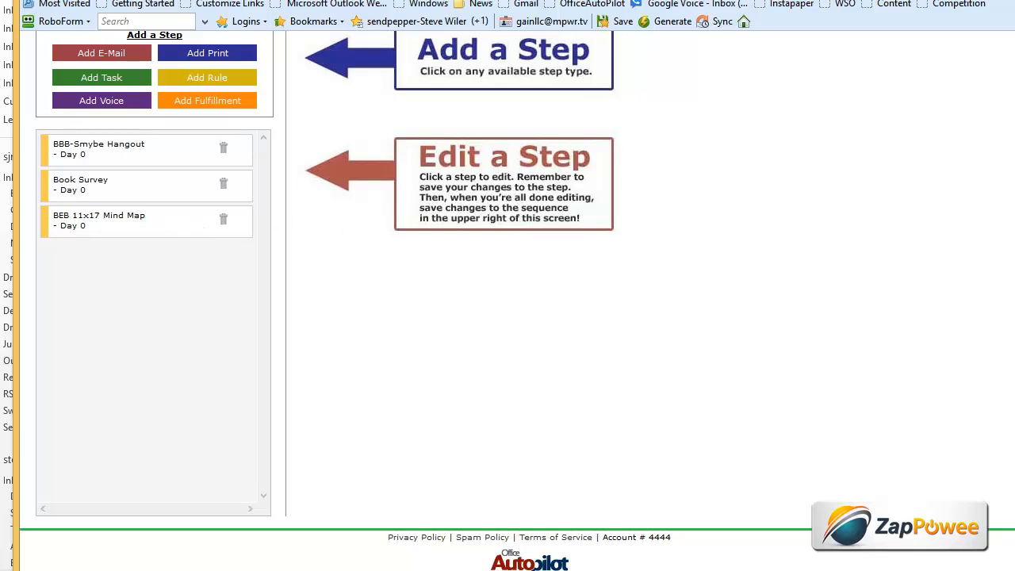
pyautogui.scroll(3, 781, 357)
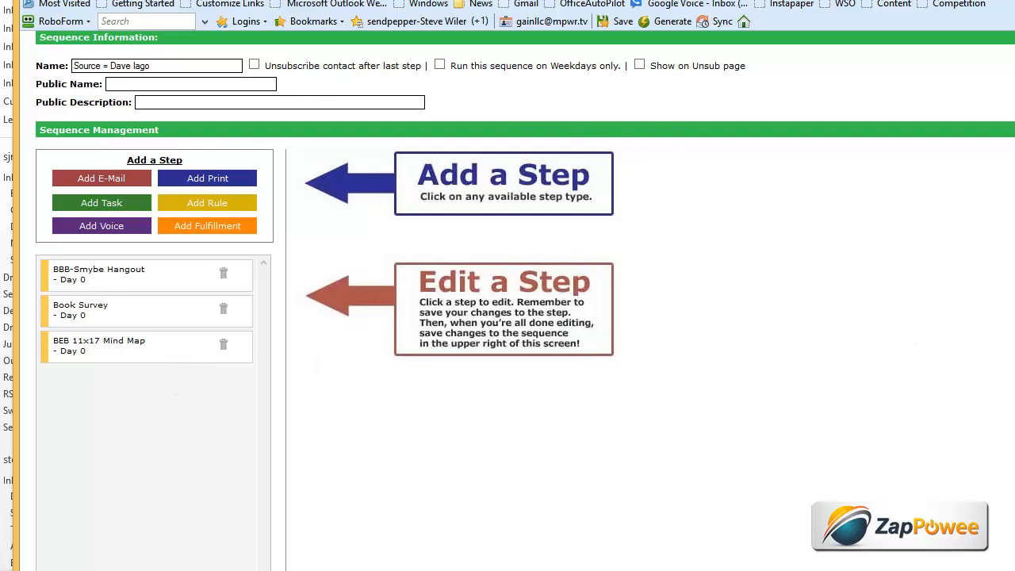
pyautogui.scroll(2, 904, 318)
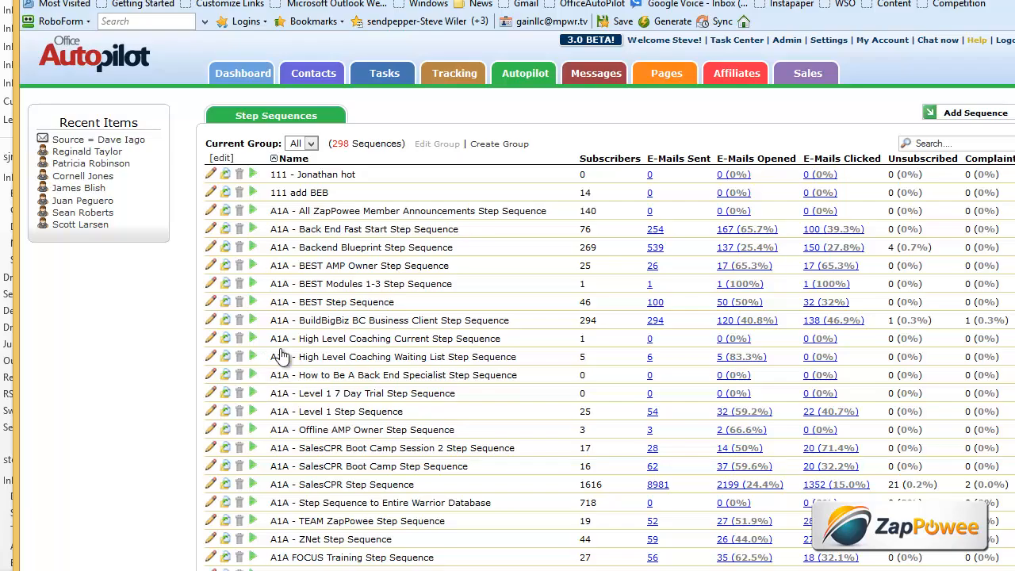
# - Scroll down to Active Response and add a new blank response rule
pyautogui.scroll(-16, 474, 185)
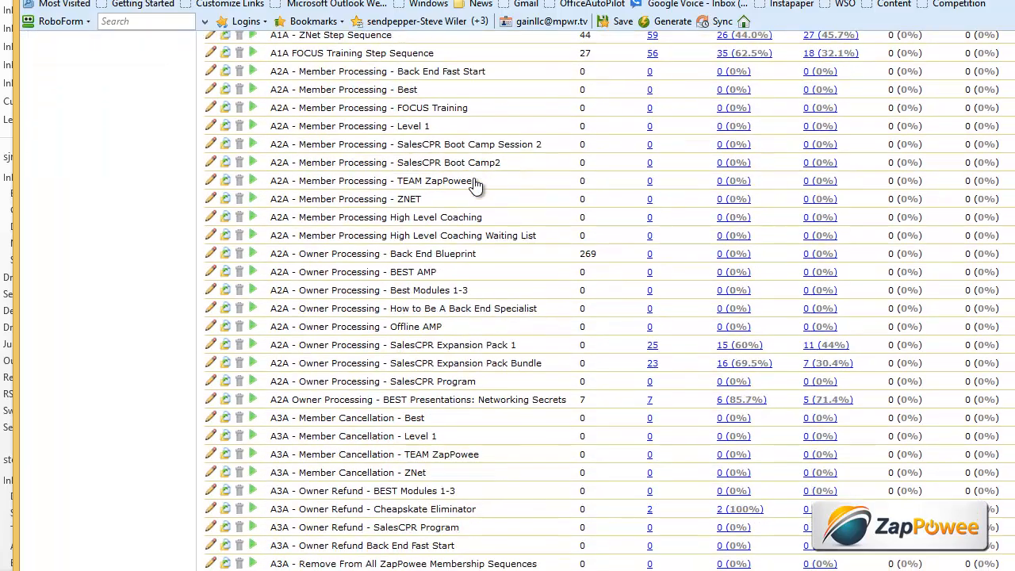
pyautogui.scroll(-10, 474, 184)
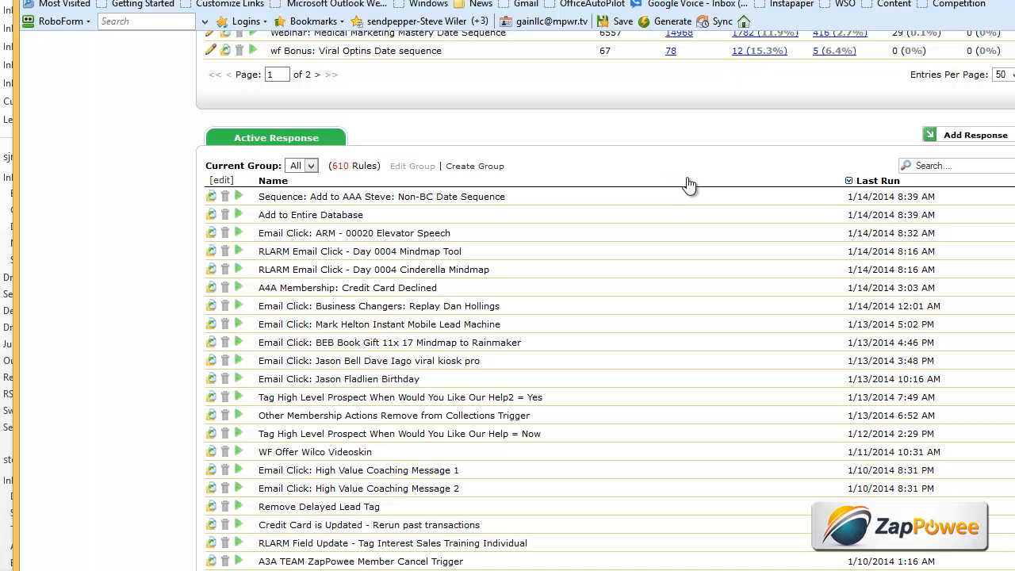
pyautogui.click(976, 136)
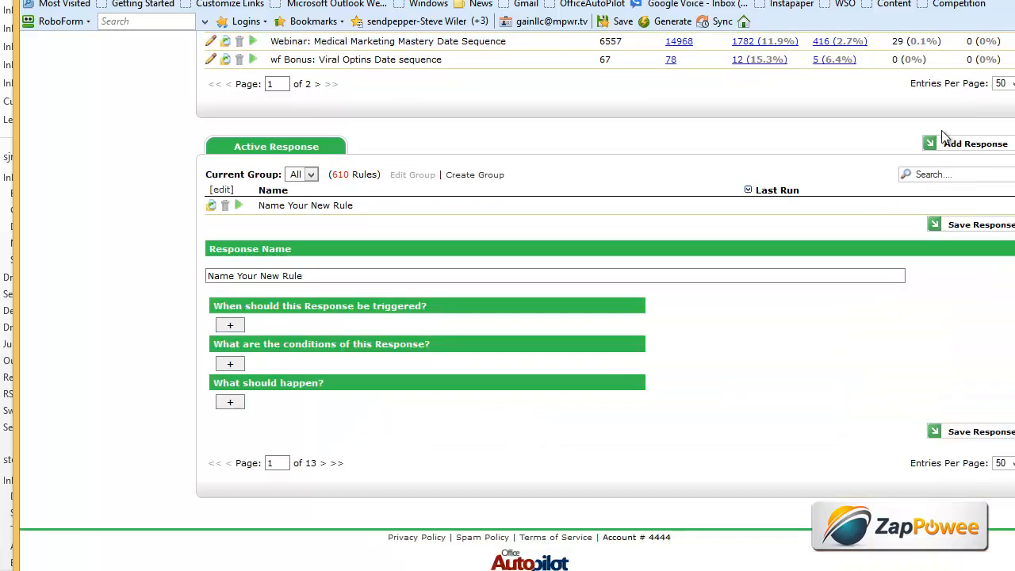
pyautogui.click(230, 325)
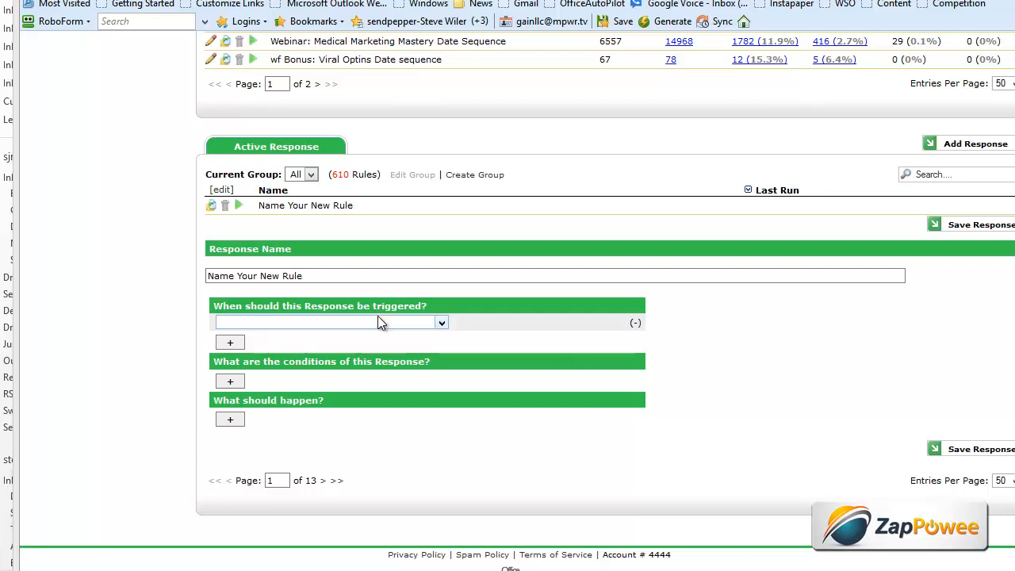
pyautogui.click(442, 325)
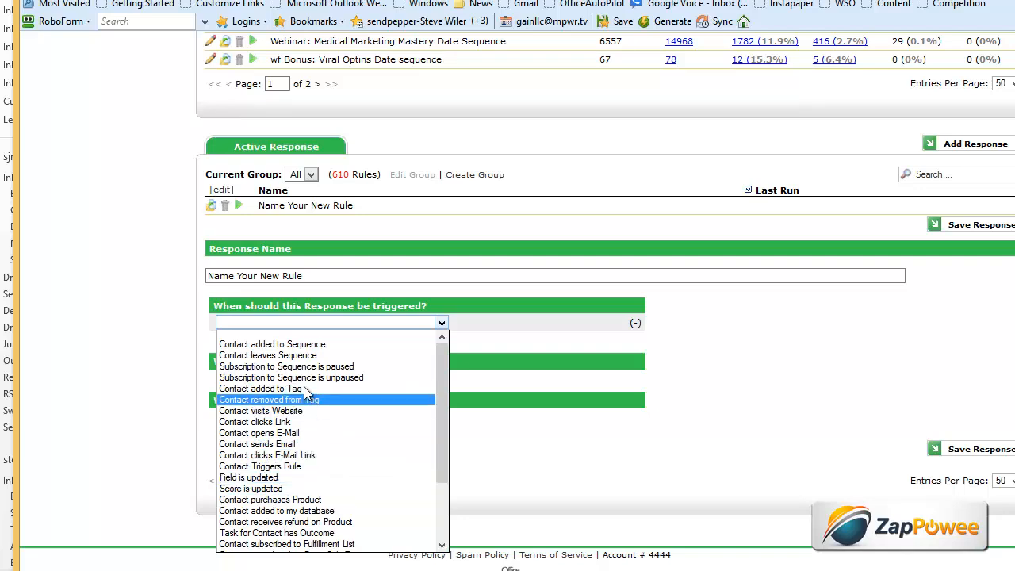
pyautogui.click(715, 320)
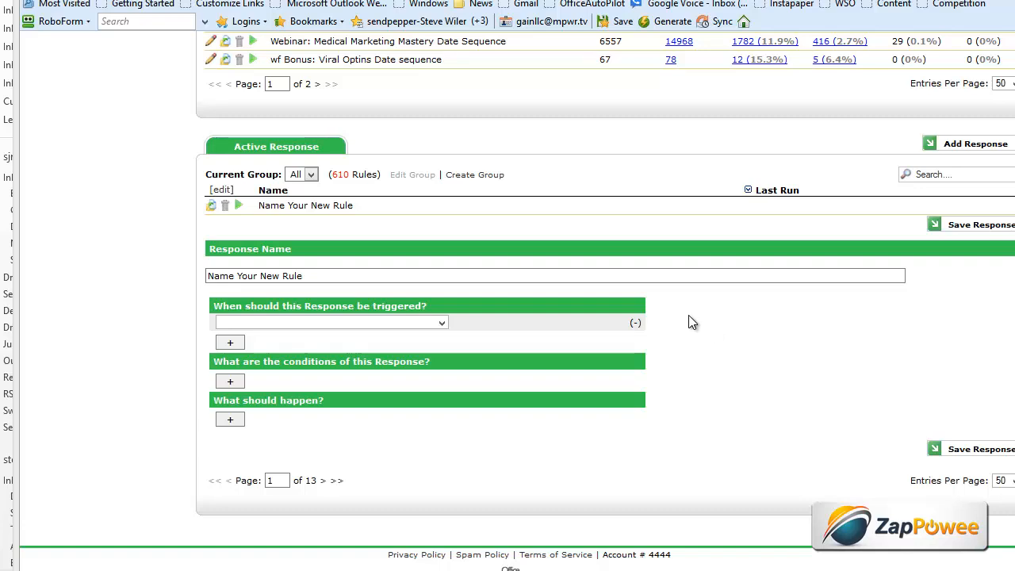
pyautogui.tripleClick(361, 276)
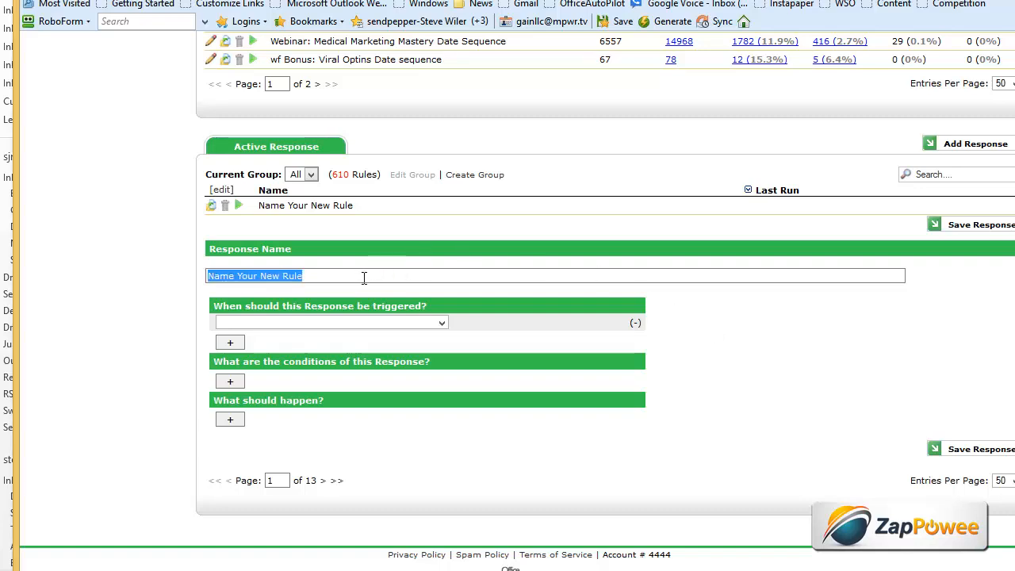
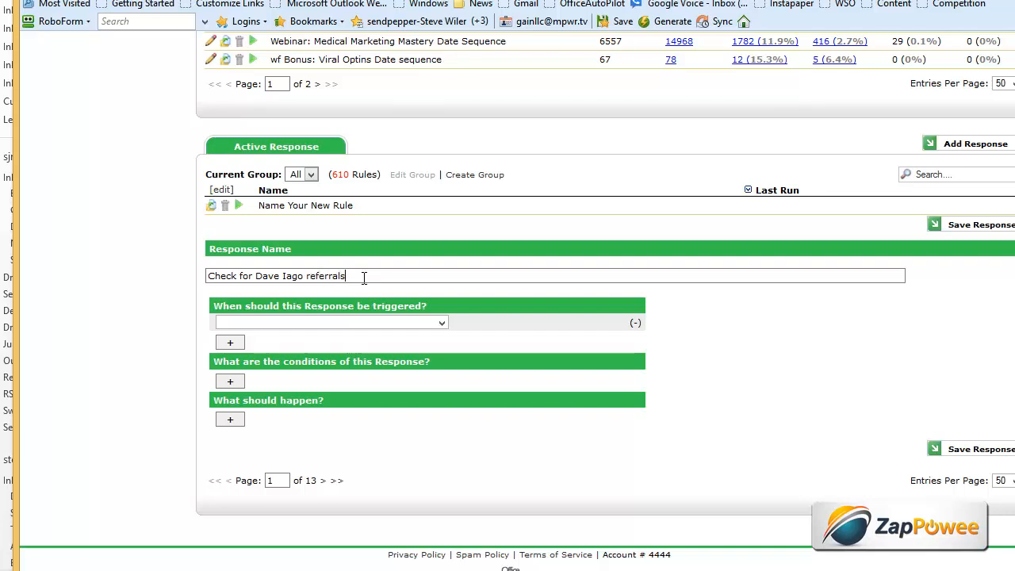
# - Set the first trigger to Contact added to Tag 'Form: BBB-SMYBE Hangout Registration Website'
pyautogui.click(334, 323)
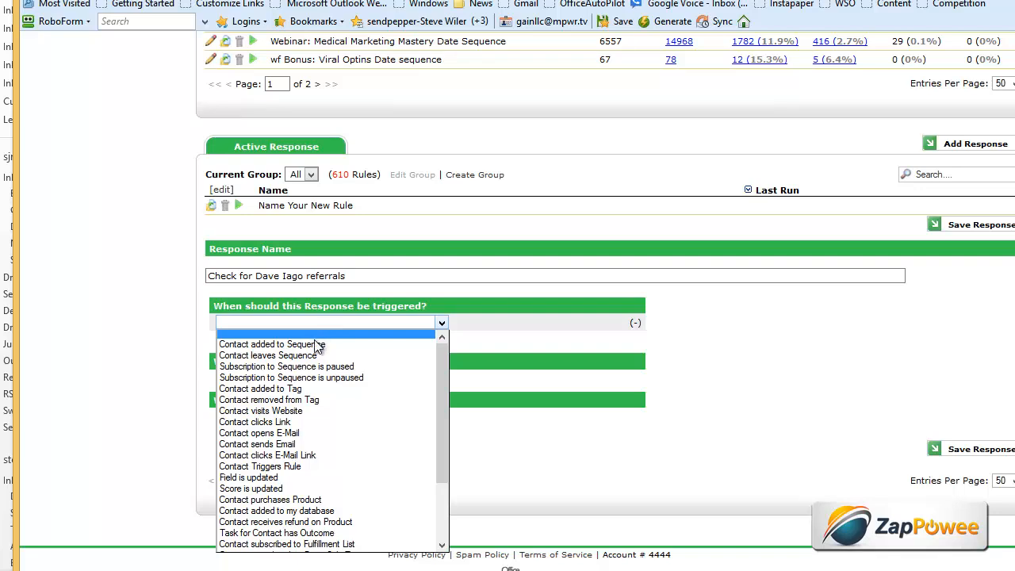
pyautogui.click(302, 388)
pyautogui.click(309, 321)
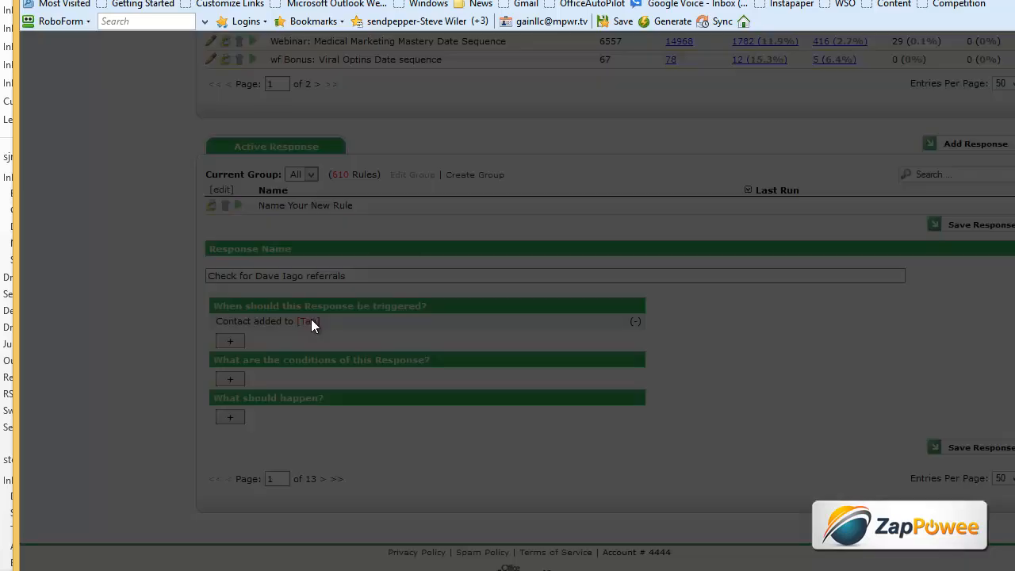
pyautogui.click(433, 335)
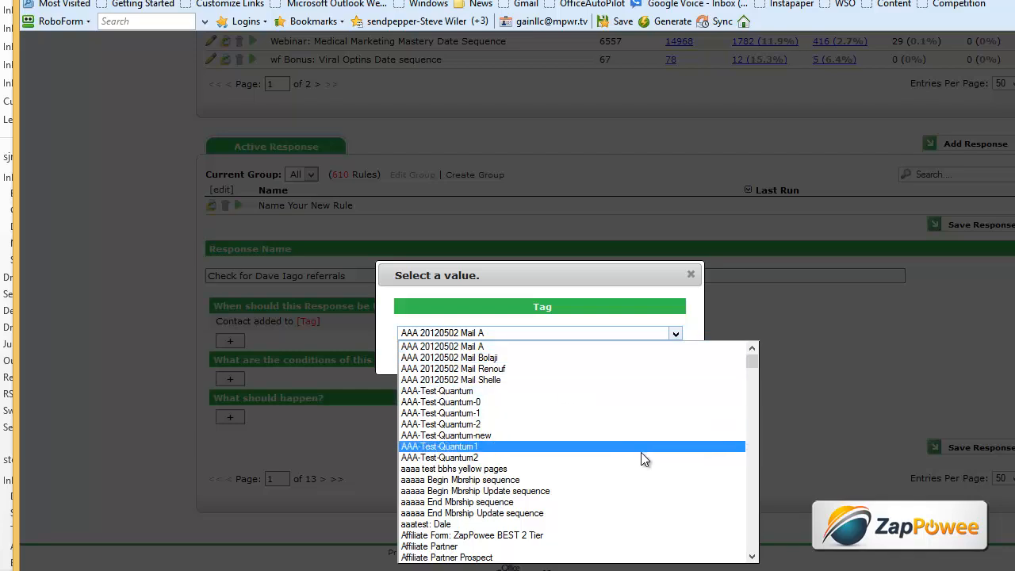
pyautogui.scroll(-3, 641, 452)
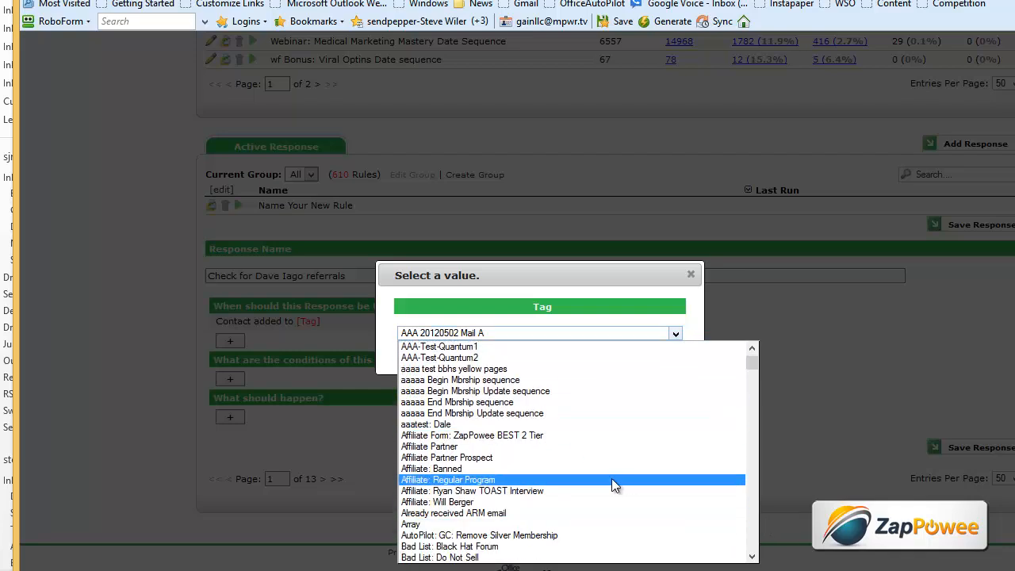
pyautogui.scroll(-15, 611, 478)
pyautogui.scroll(-4, 549, 449)
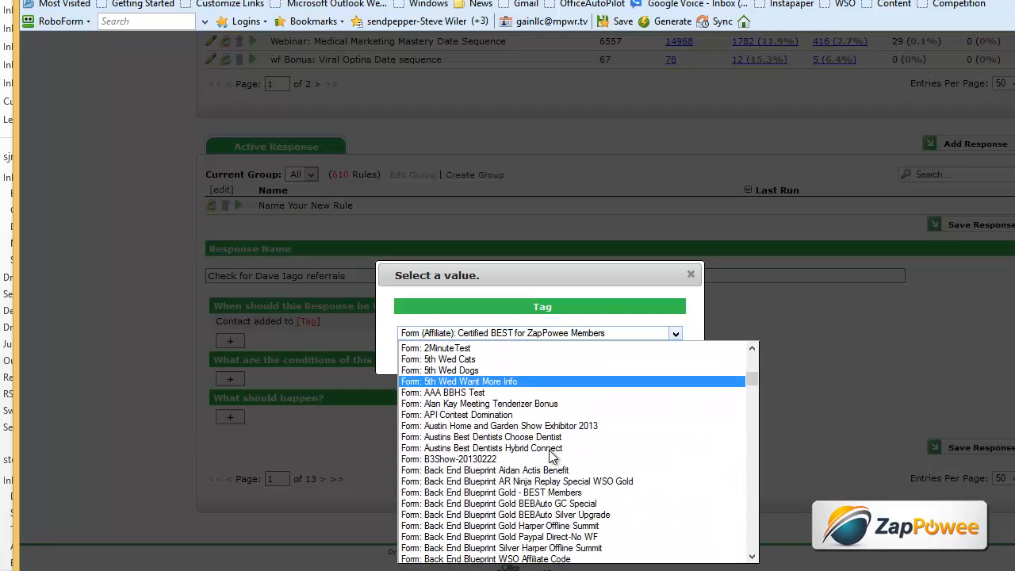
pyautogui.scroll(-7, 496, 470)
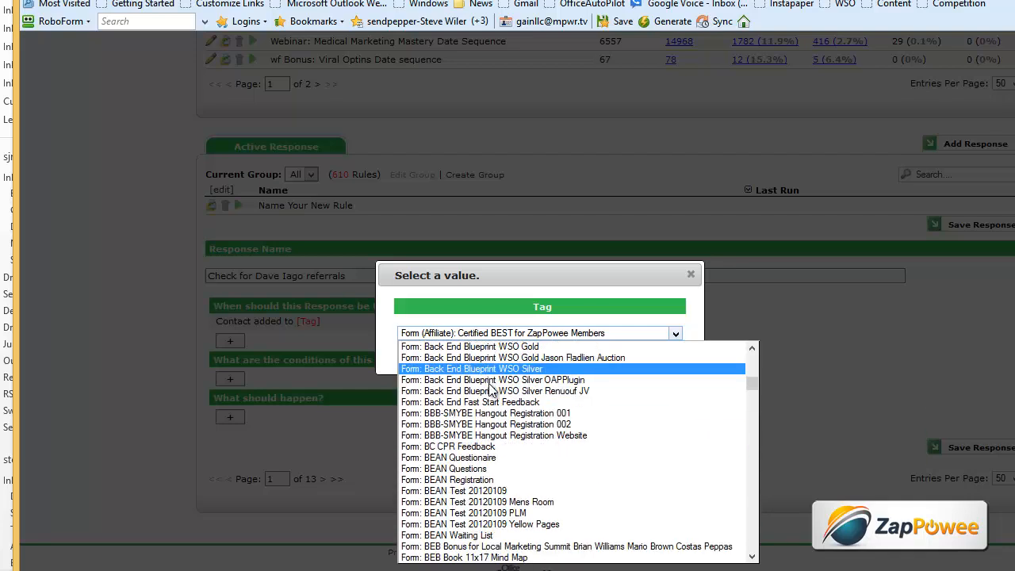
pyautogui.click(505, 435)
pyautogui.click(547, 361)
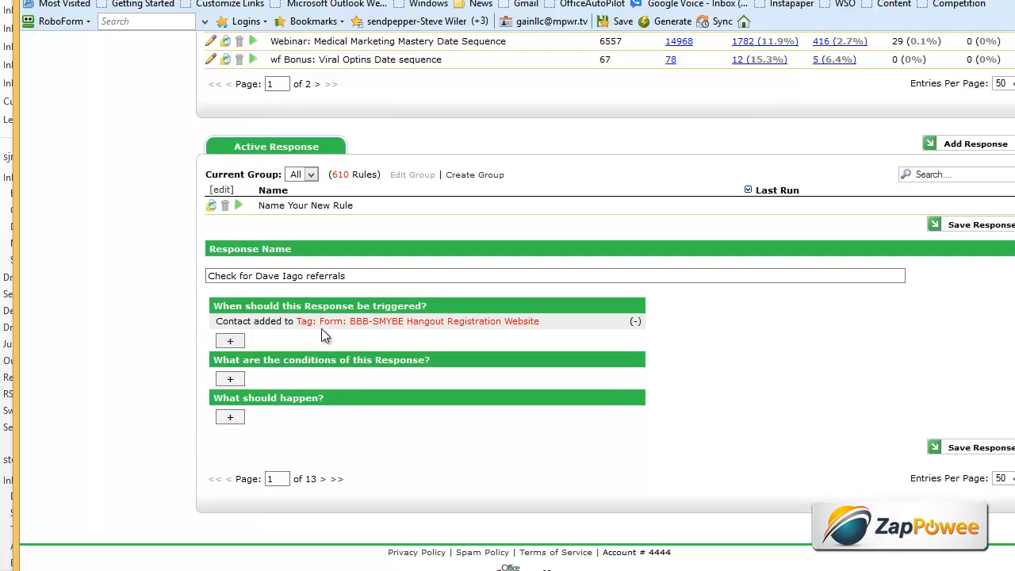
# - Add a second trigger on the 'Form: BEB Book 11x17 Mind Map' tag
pyautogui.click(231, 344)
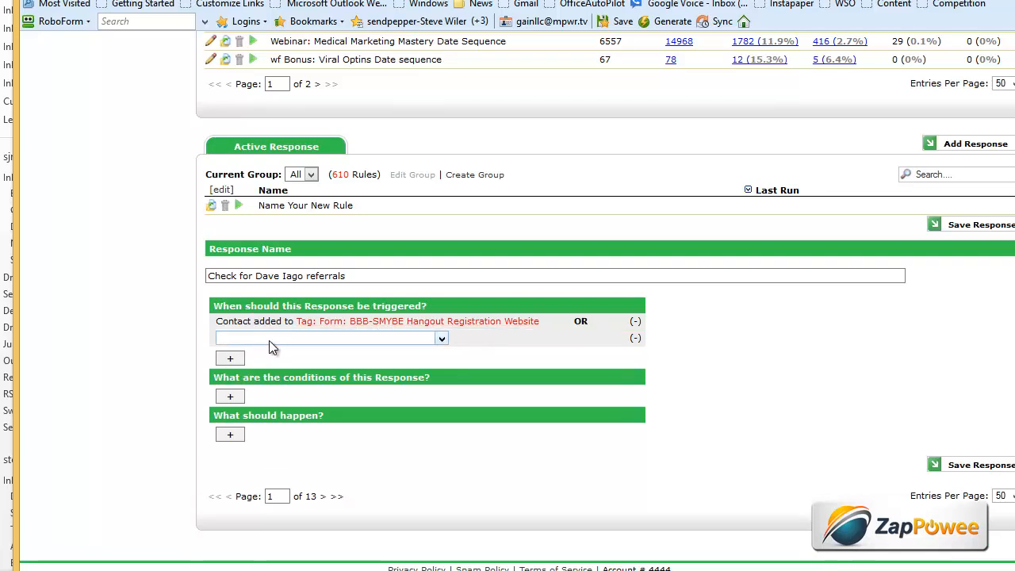
pyautogui.click(269, 341)
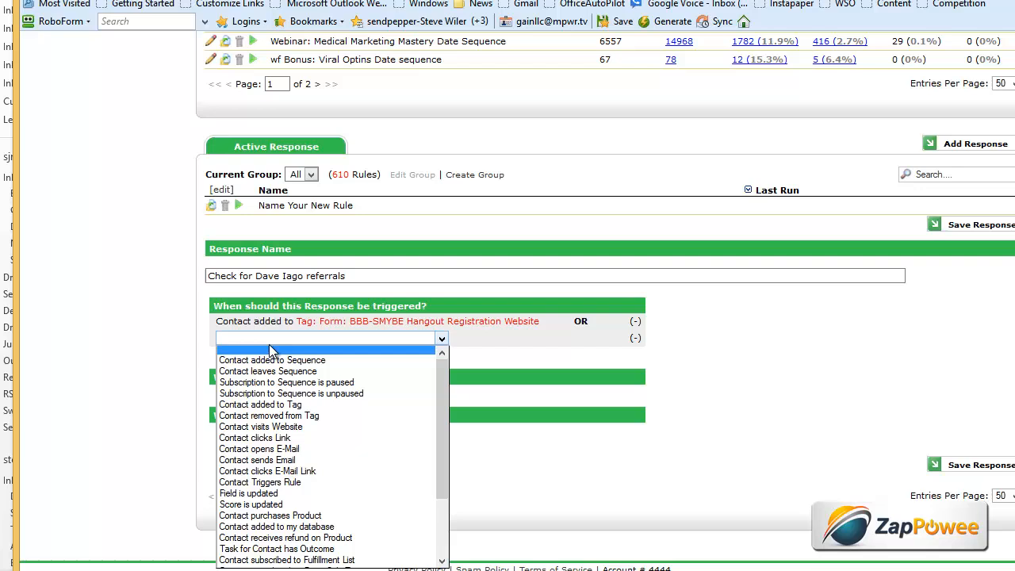
pyautogui.click(288, 404)
pyautogui.click(309, 337)
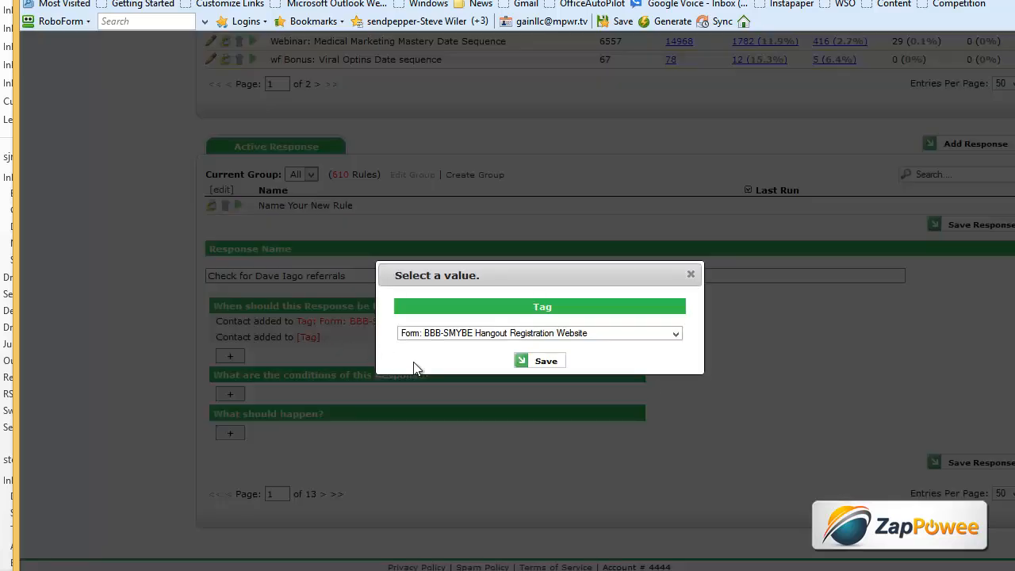
pyautogui.click(470, 333)
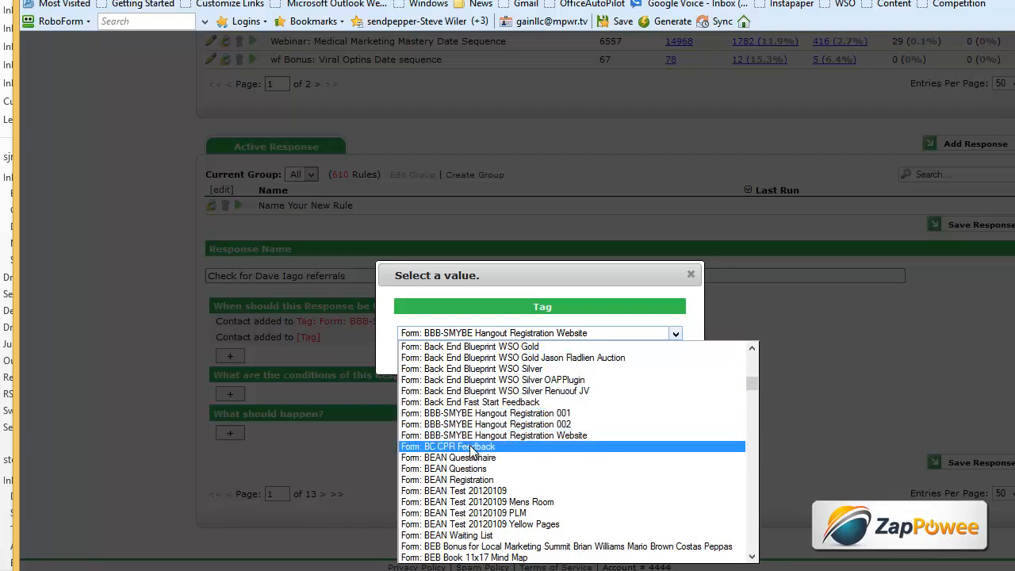
pyautogui.scroll(5, 473, 450)
pyautogui.scroll(-2, 473, 449)
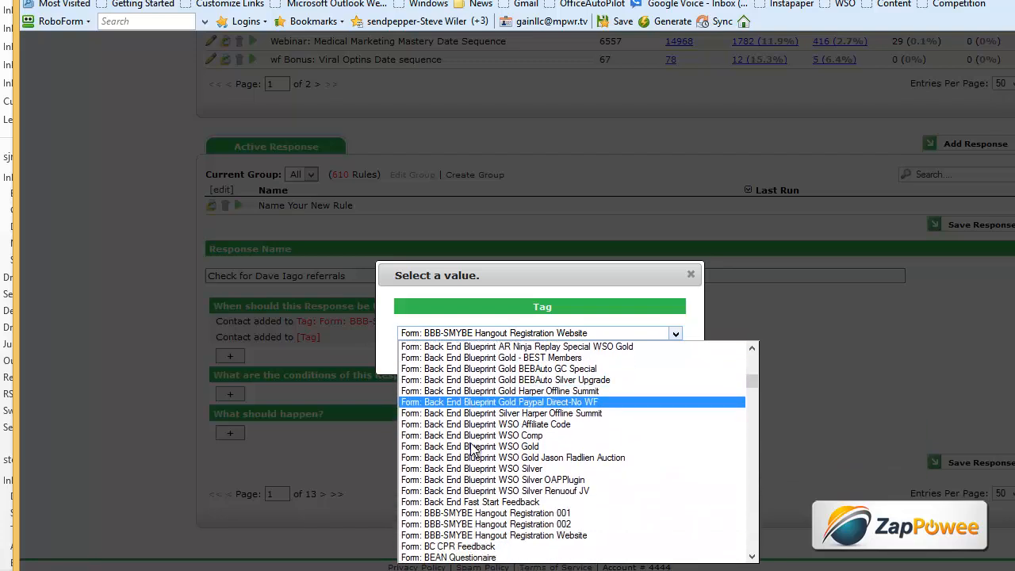
pyautogui.scroll(-1, 472, 450)
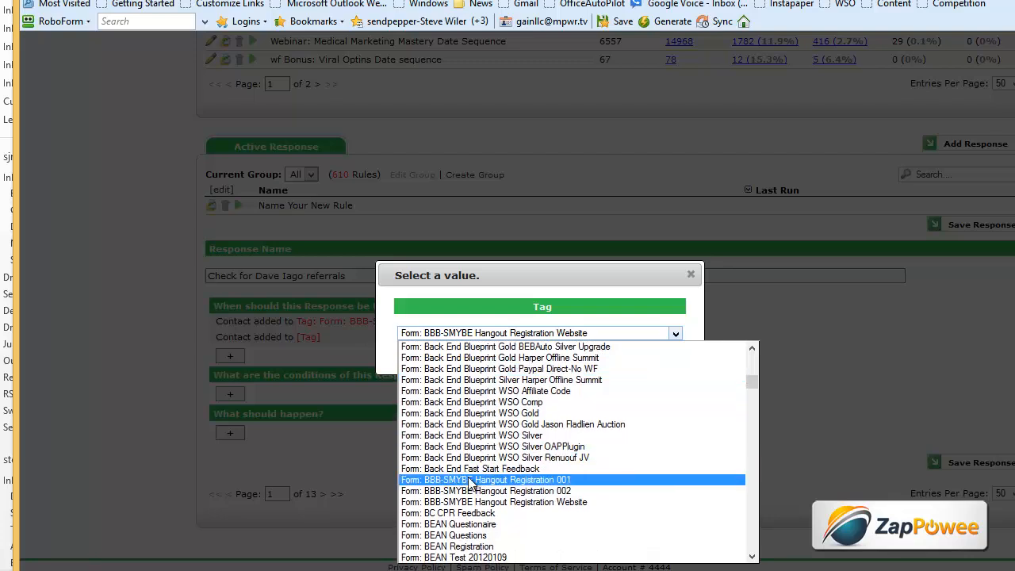
pyautogui.scroll(-6, 473, 476)
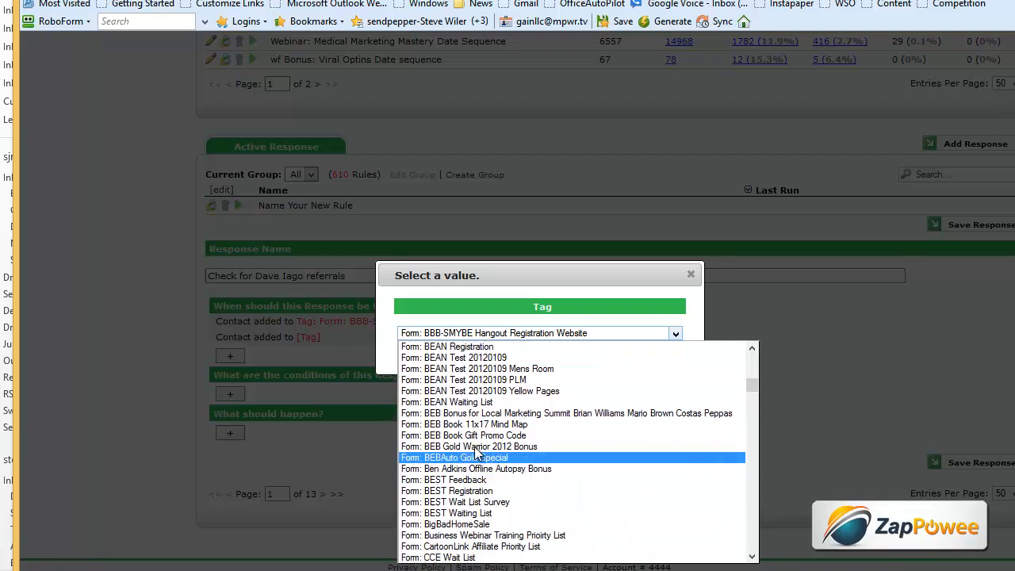
pyautogui.click(478, 423)
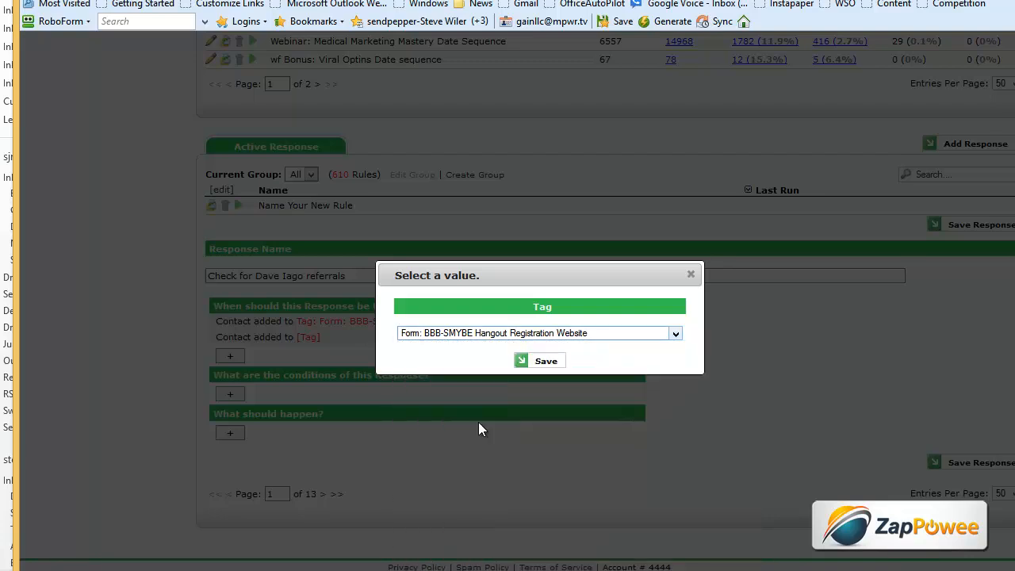
pyautogui.click(545, 363)
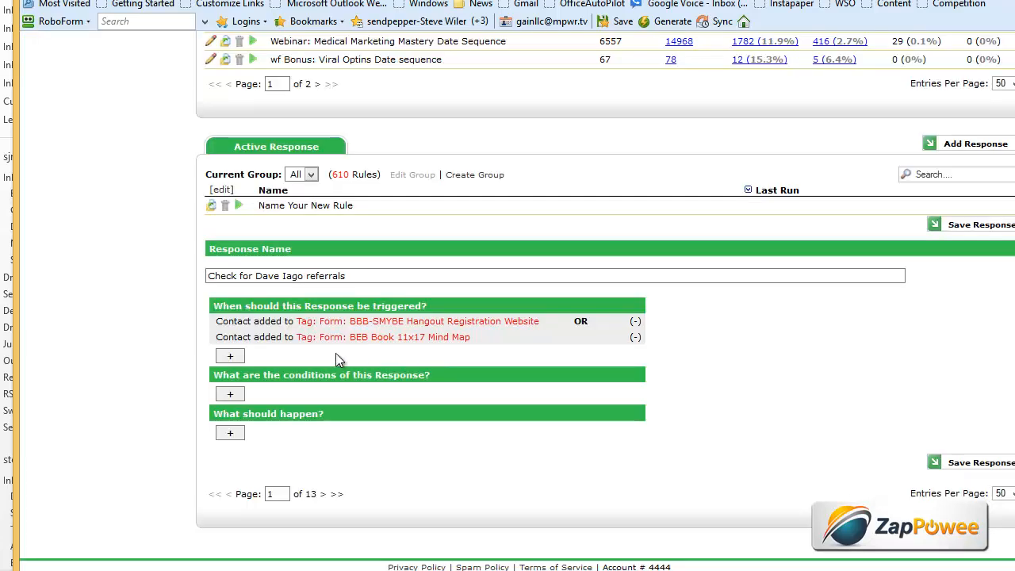
# - Add a third Contact added to Tag trigger, checking the lead emails for the form name
pyautogui.click(230, 356)
pyautogui.click(243, 352)
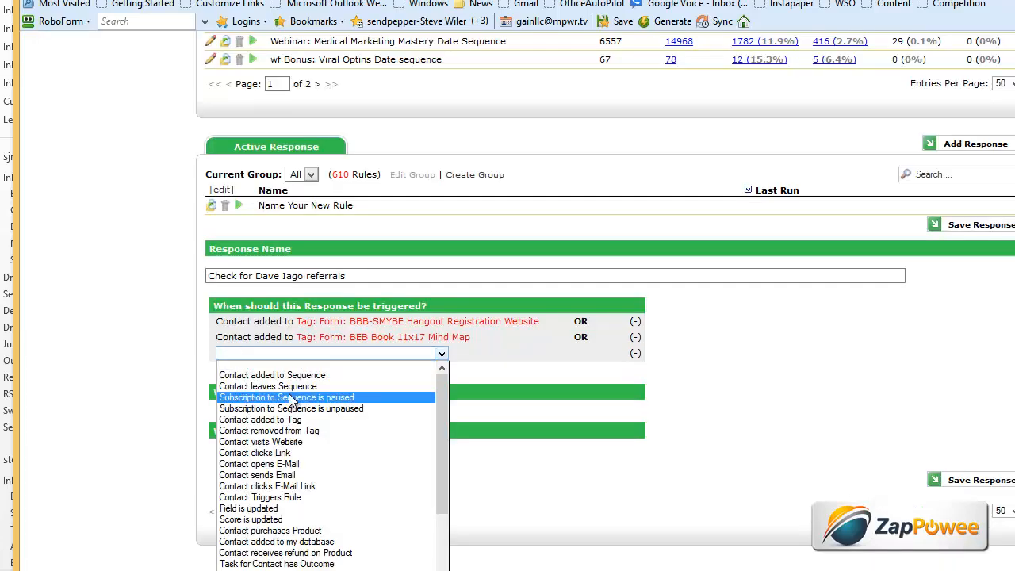
pyautogui.click(269, 419)
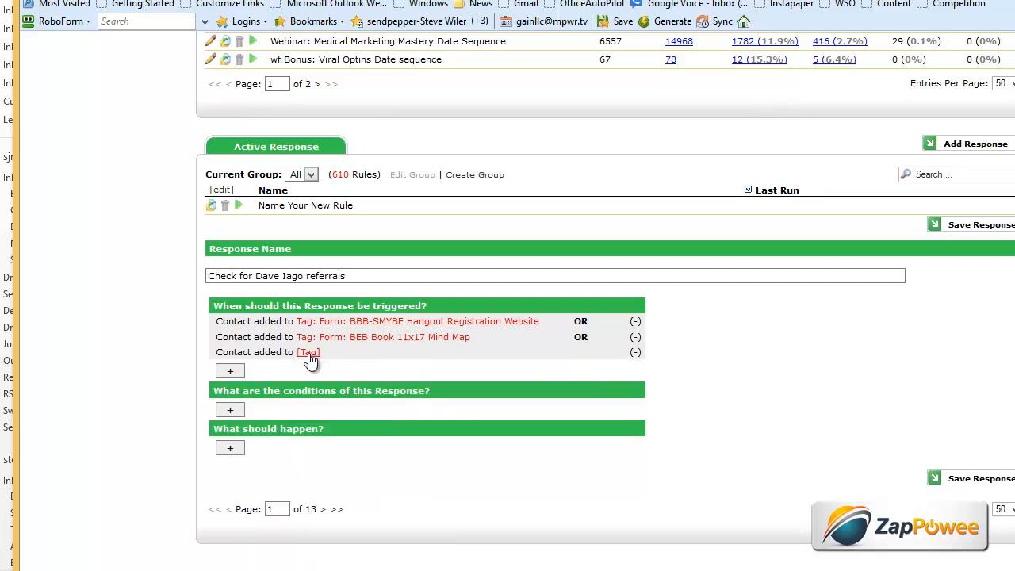
pyautogui.click(309, 353)
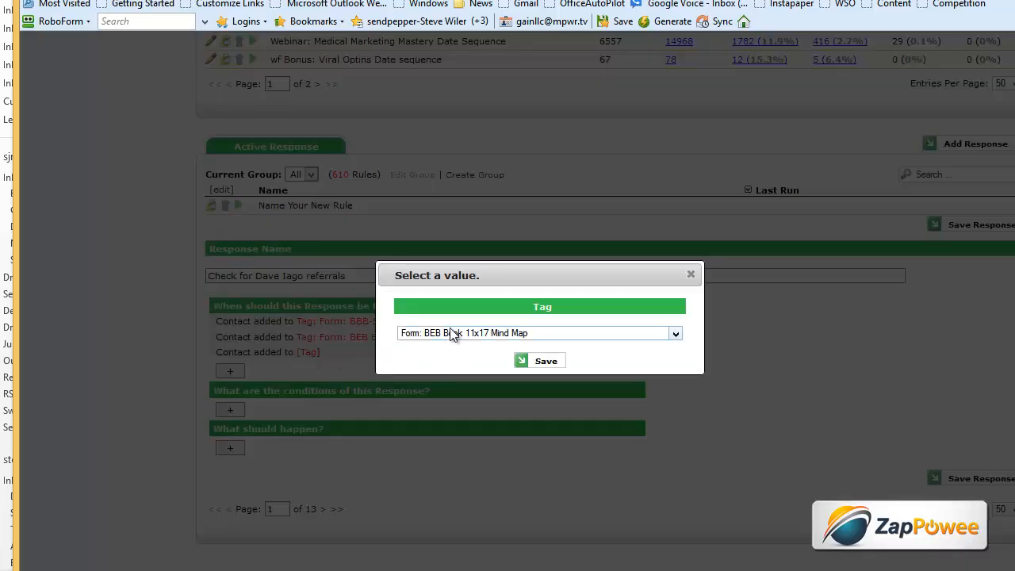
pyautogui.click(453, 335)
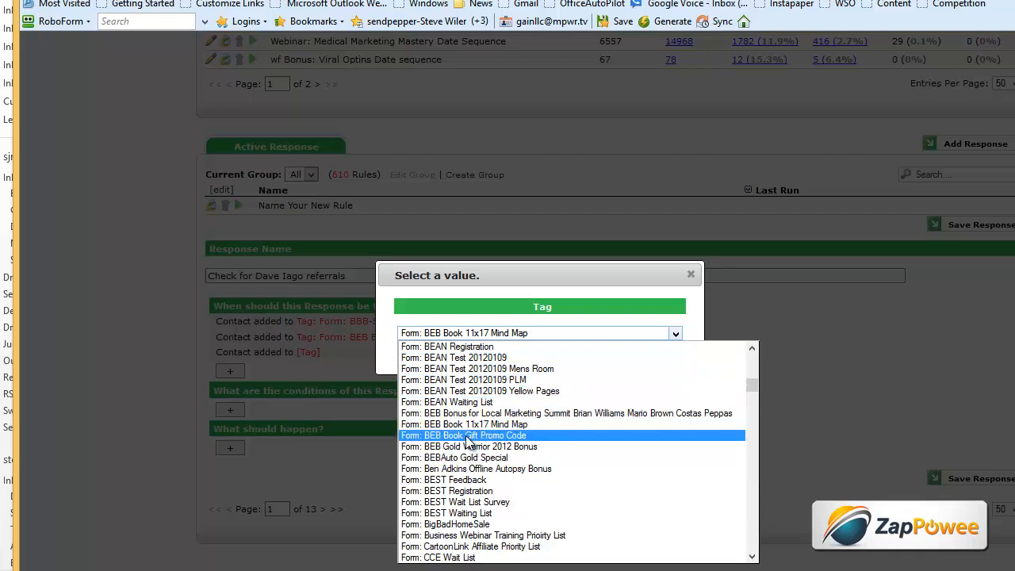
pyautogui.scroll(2, 468, 409)
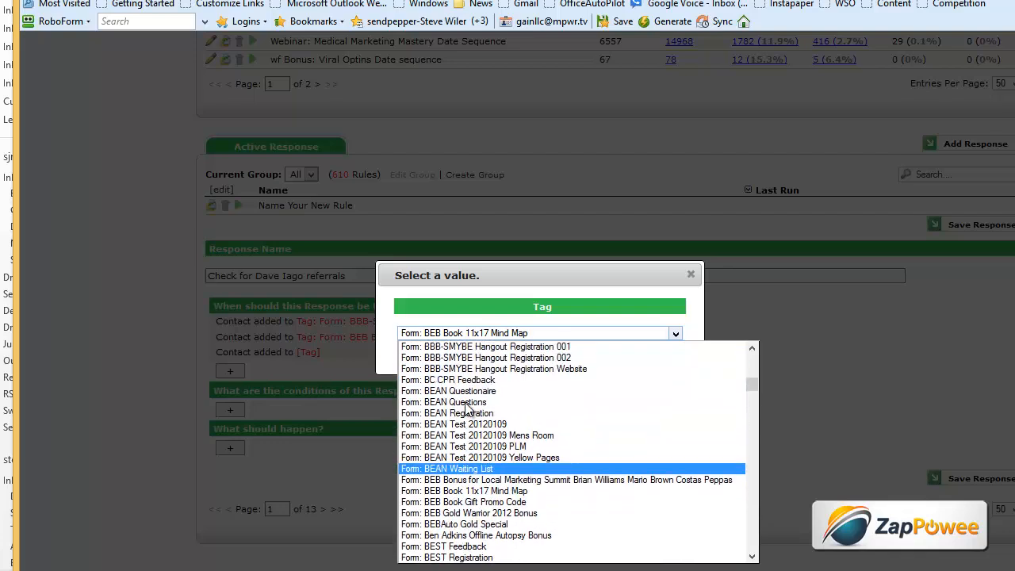
pyautogui.scroll(2, 468, 408)
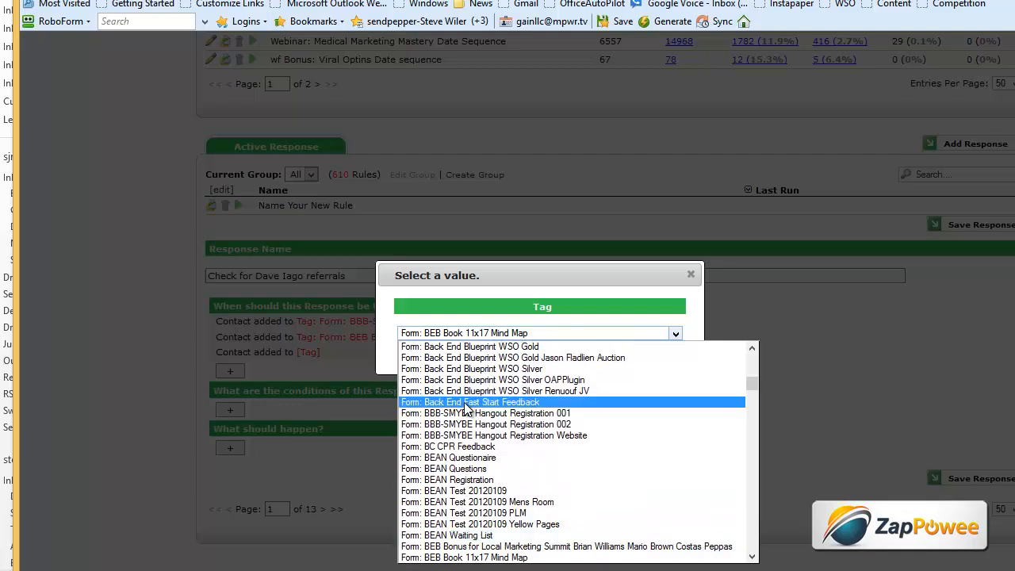
pyautogui.scroll(3, 468, 409)
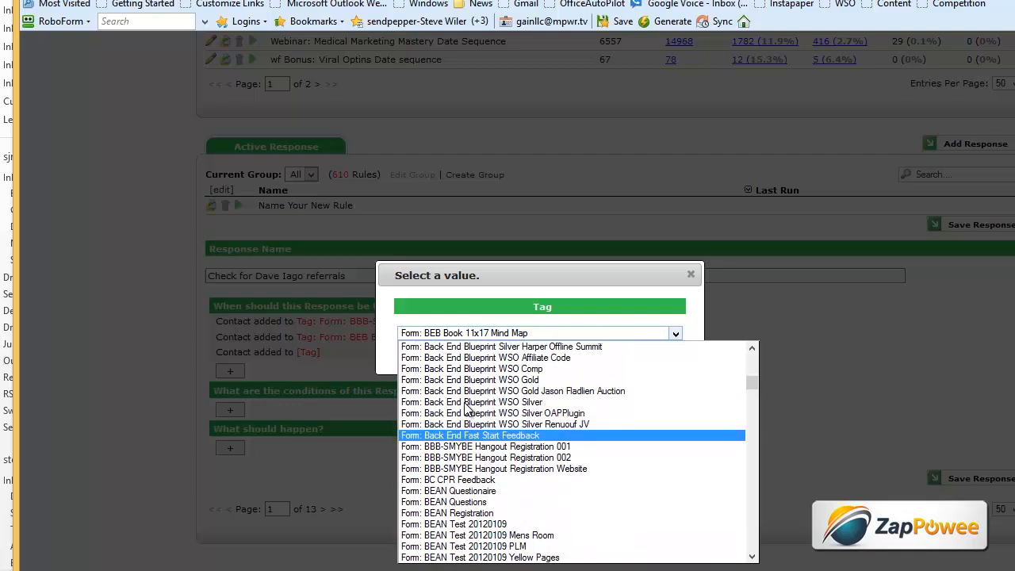
pyautogui.scroll(1, 467, 408)
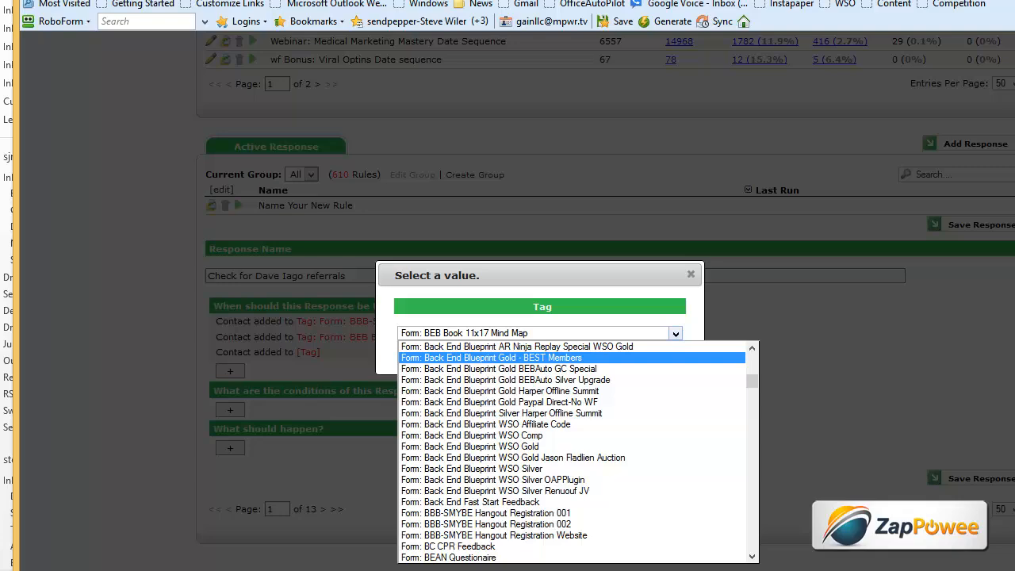
pyautogui.hotkey('alt', 'Tab')
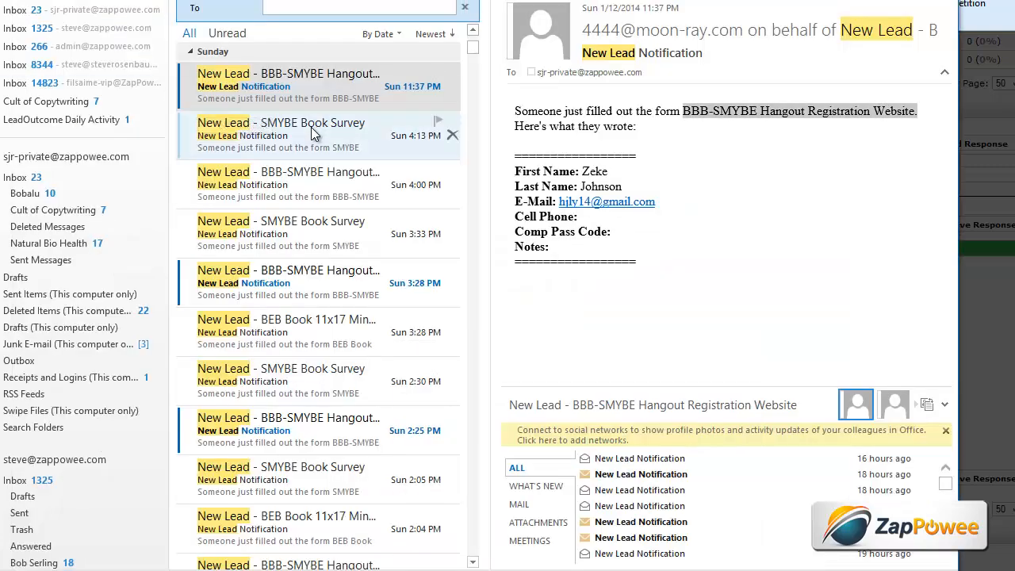
pyautogui.hotkey('alt', 'Tab')
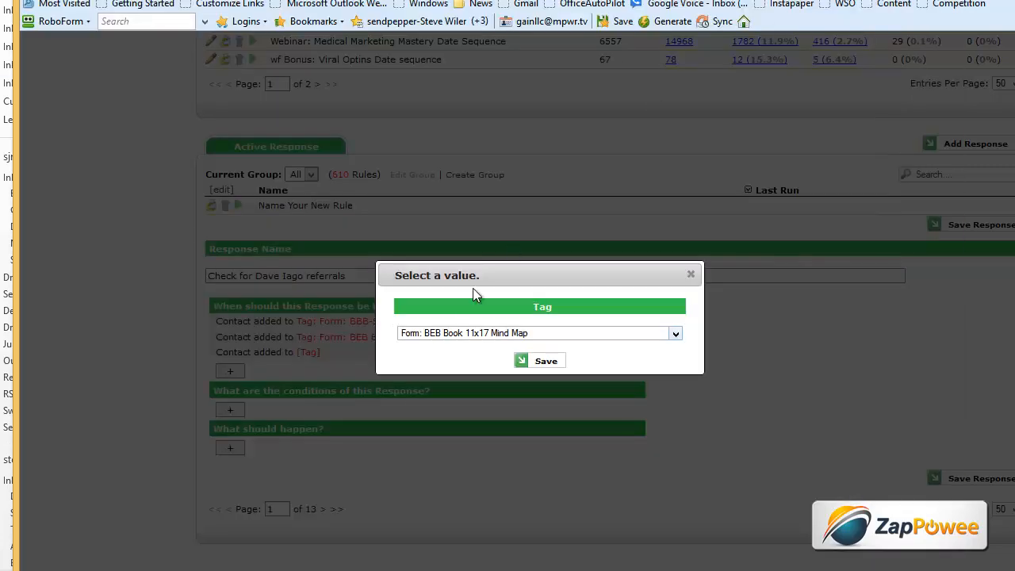
# - Set that trigger's tag to 'Form: SMYBE Book Survey' and add an empty action line
pyautogui.click(442, 336)
pyautogui.scroll(3, 460, 418)
pyautogui.scroll(-20, 460, 418)
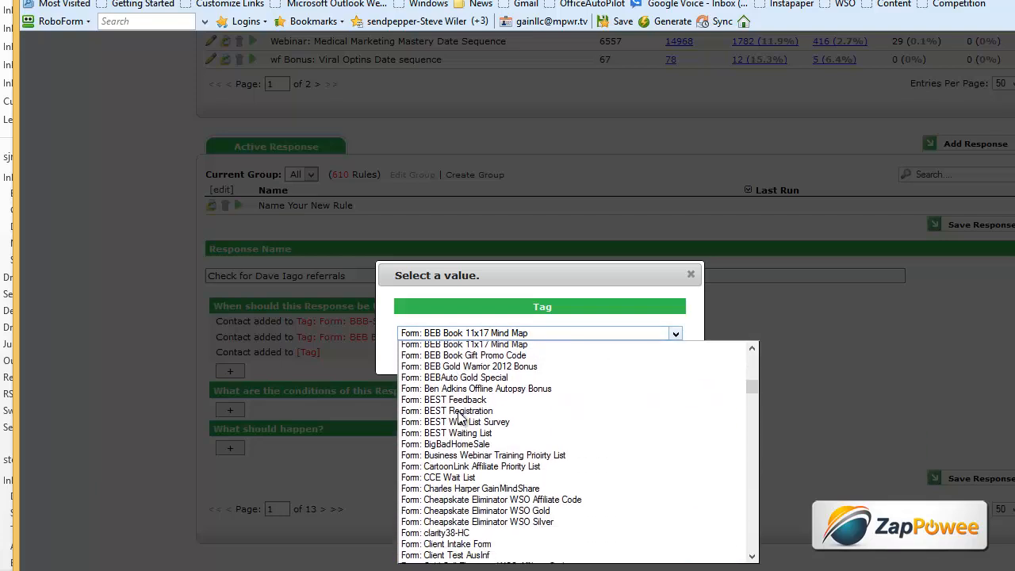
pyautogui.scroll(-20, 459, 418)
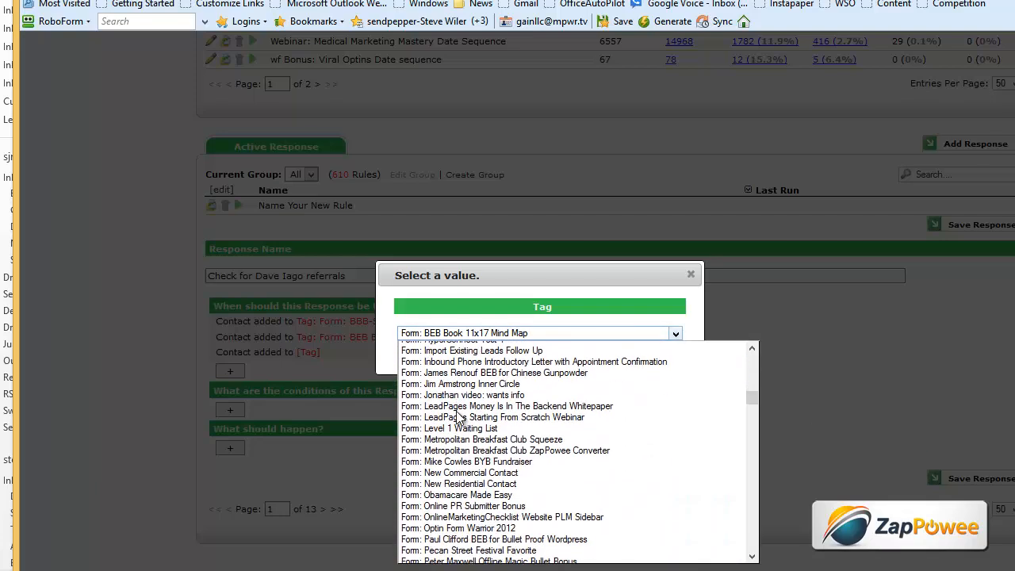
pyautogui.scroll(-1, 458, 418)
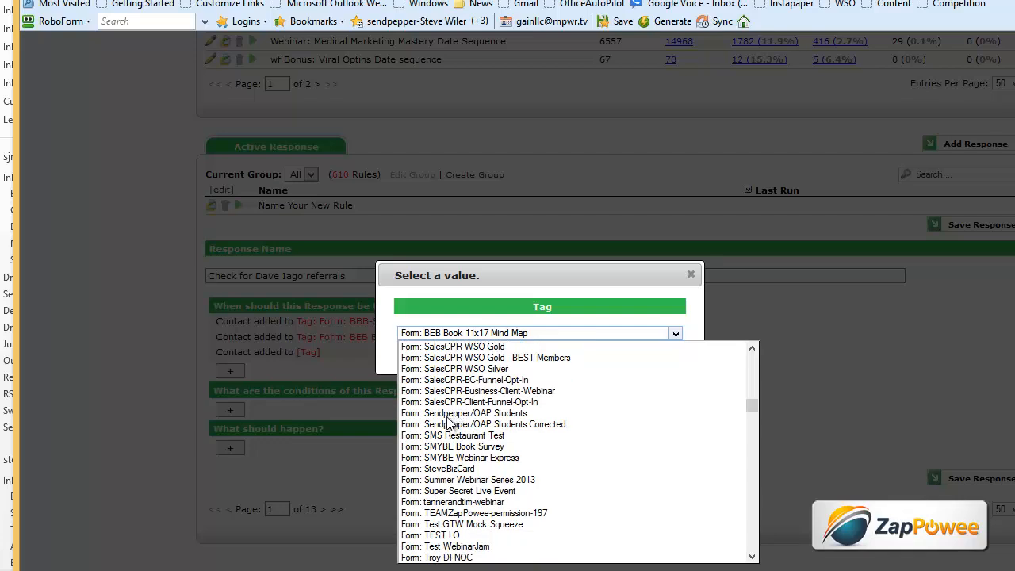
pyautogui.click(465, 449)
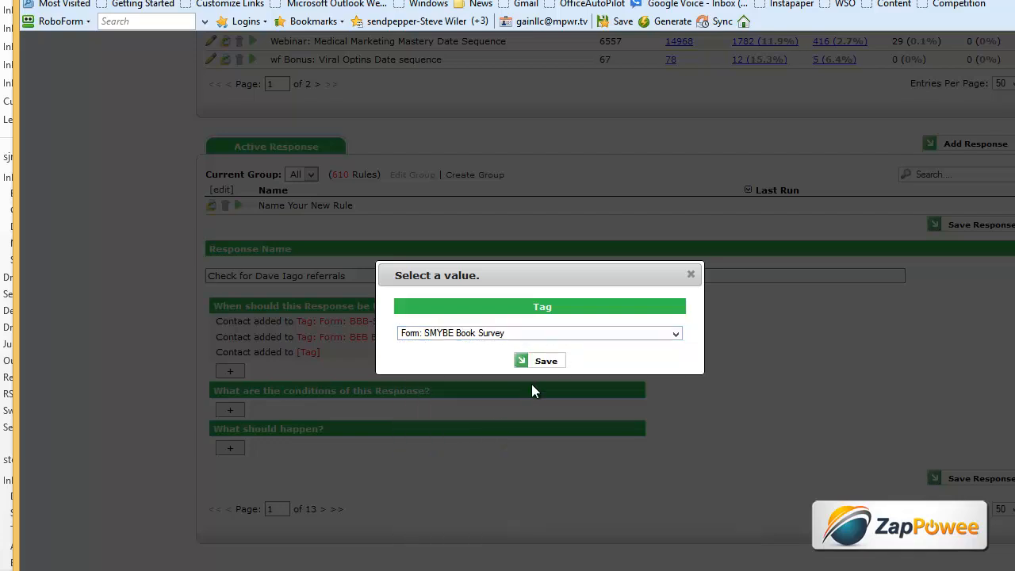
pyautogui.click(552, 363)
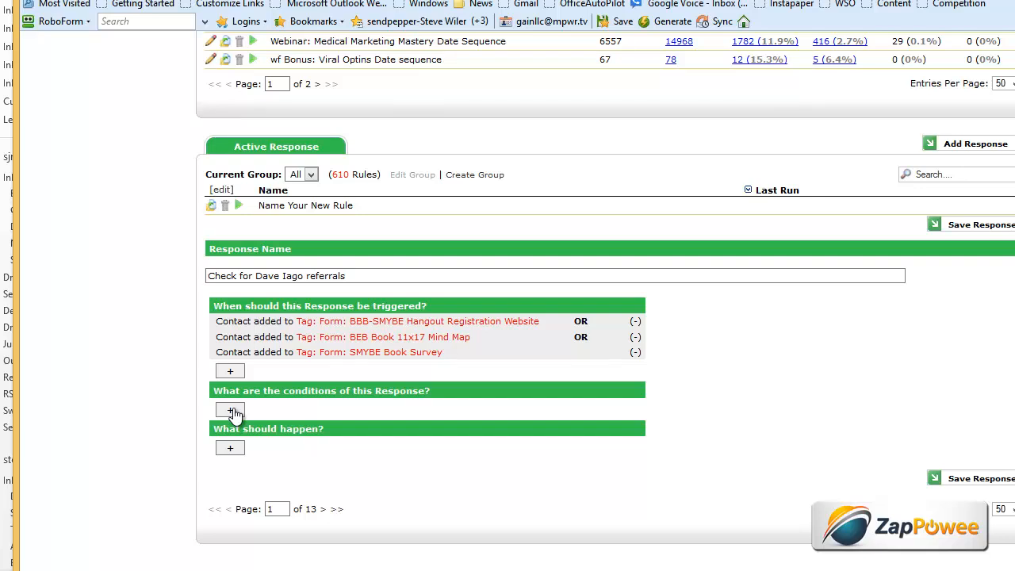
pyautogui.click(230, 449)
pyautogui.click(268, 446)
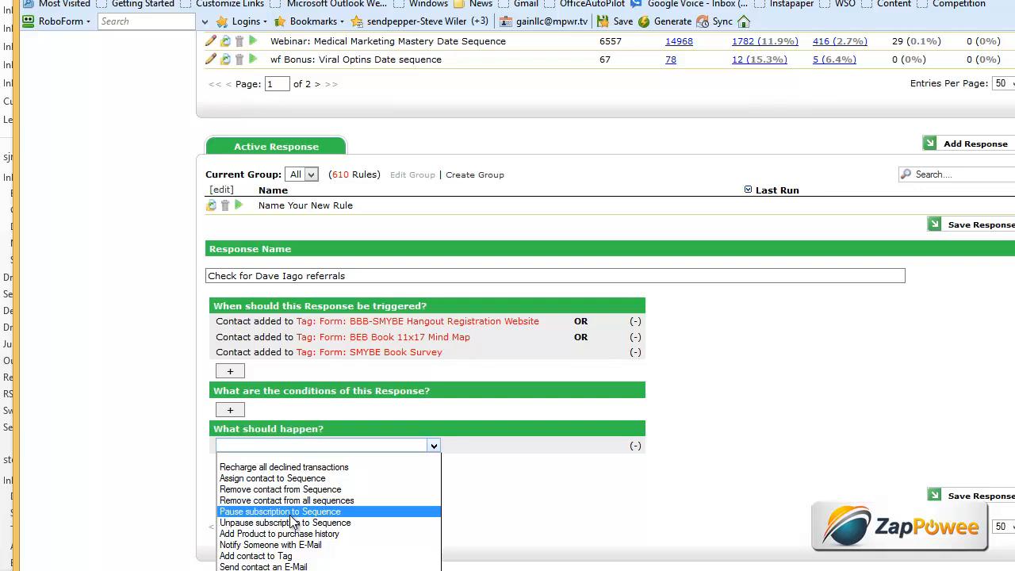
pyautogui.click(270, 479)
pyautogui.click(317, 444)
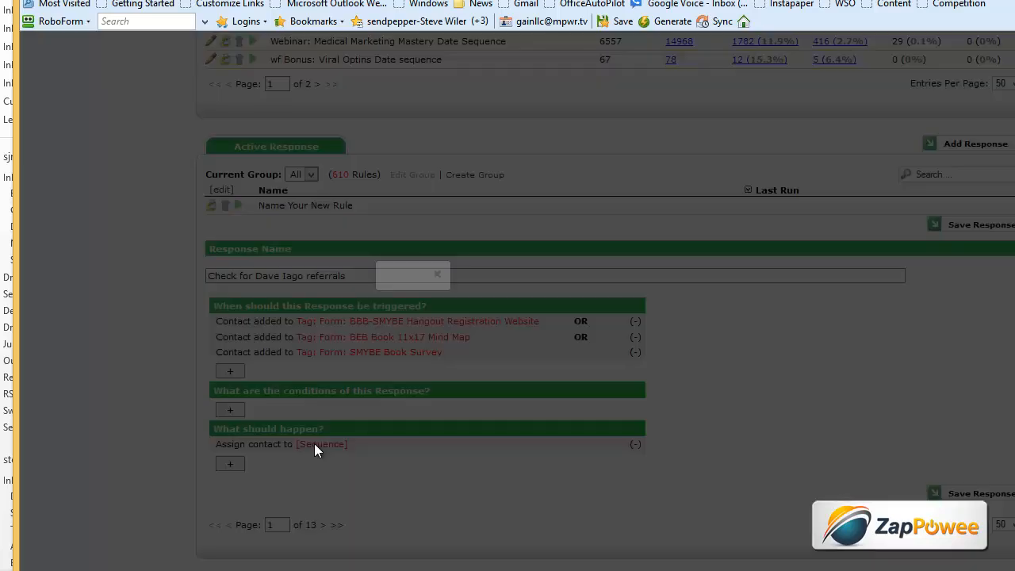
pyautogui.click(443, 334)
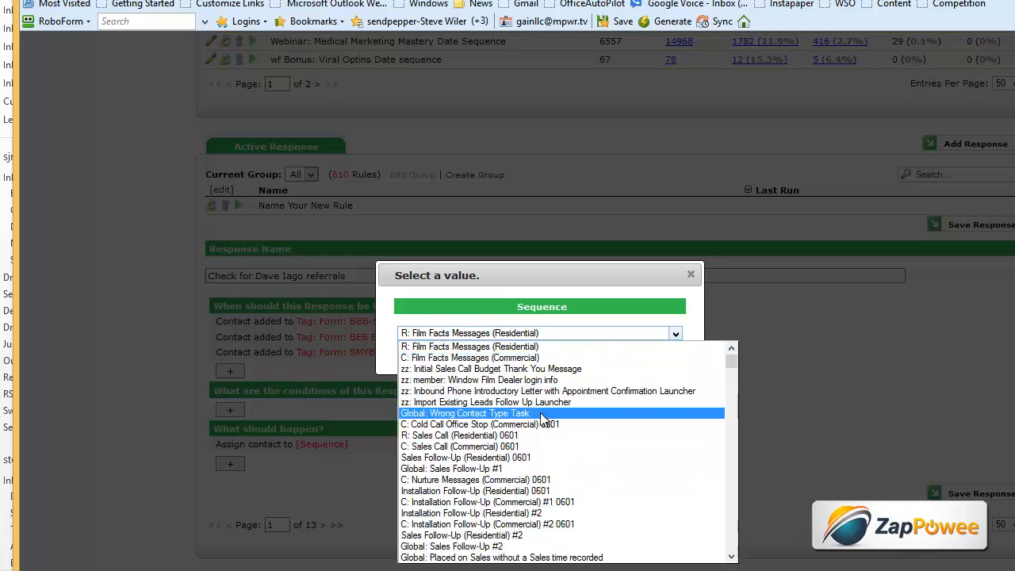
pyautogui.moveTo(733, 365); pyautogui.dragTo(731, 543)
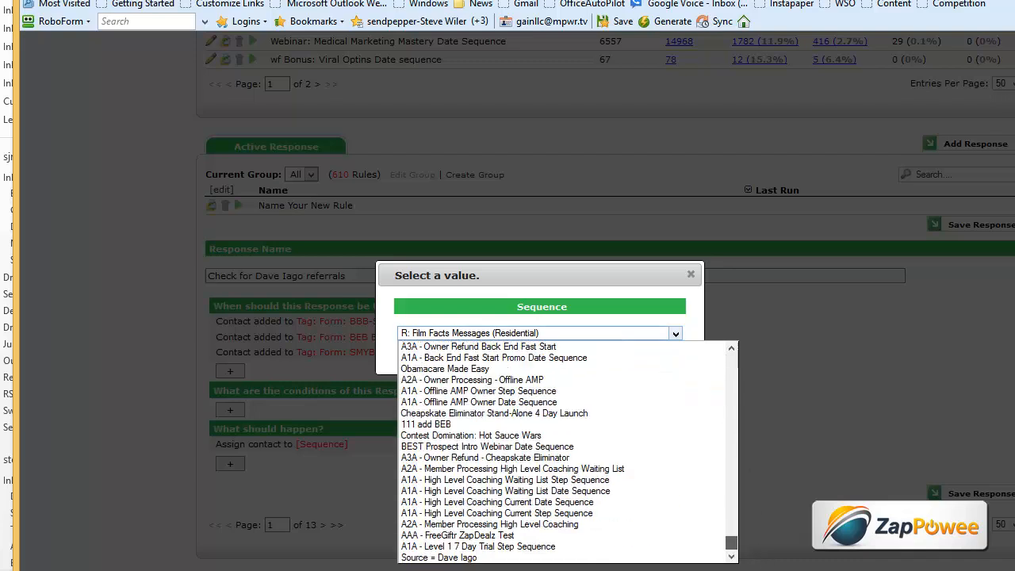
pyautogui.click(480, 558)
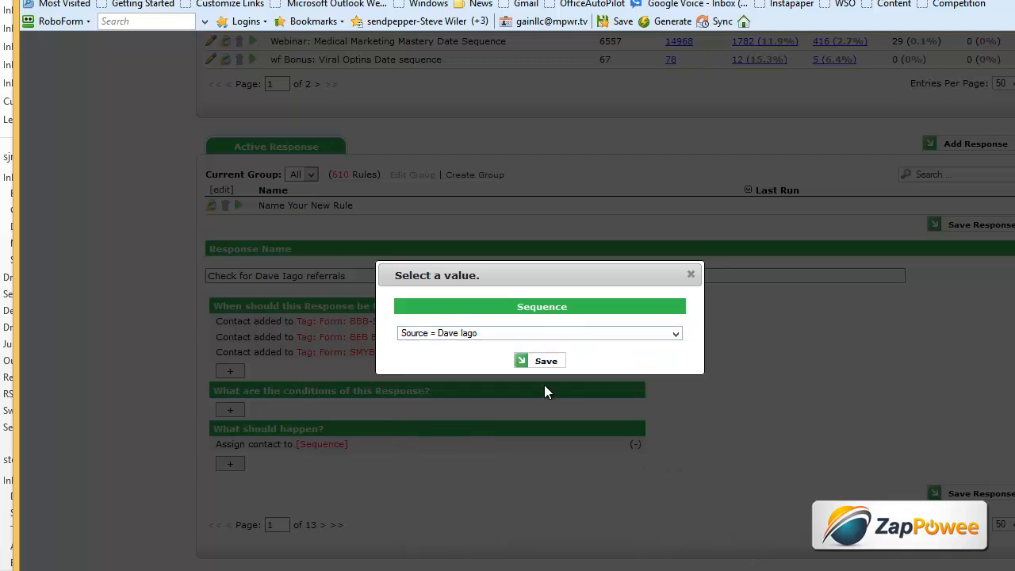
pyautogui.click(546, 362)
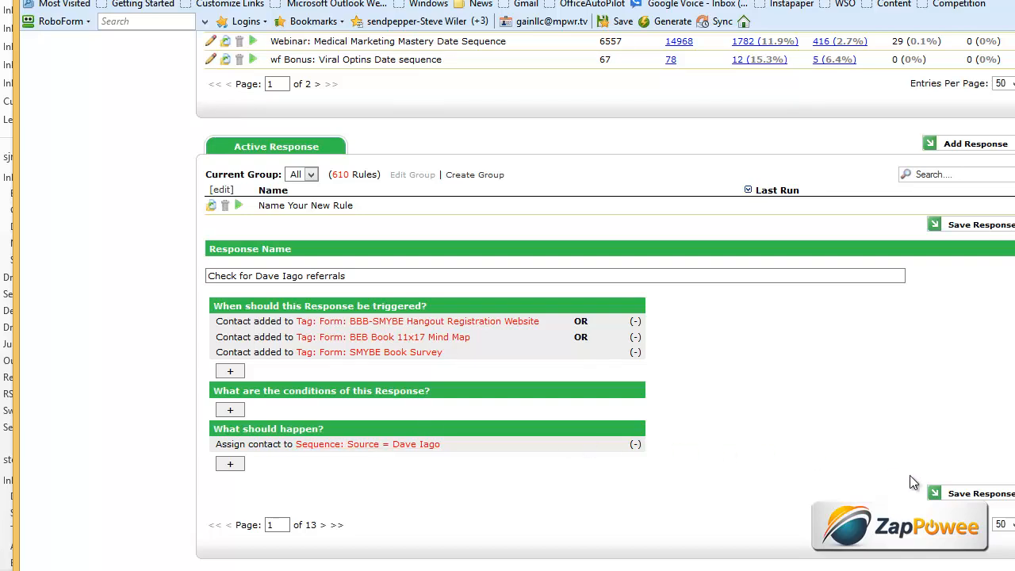
pyautogui.click(970, 495)
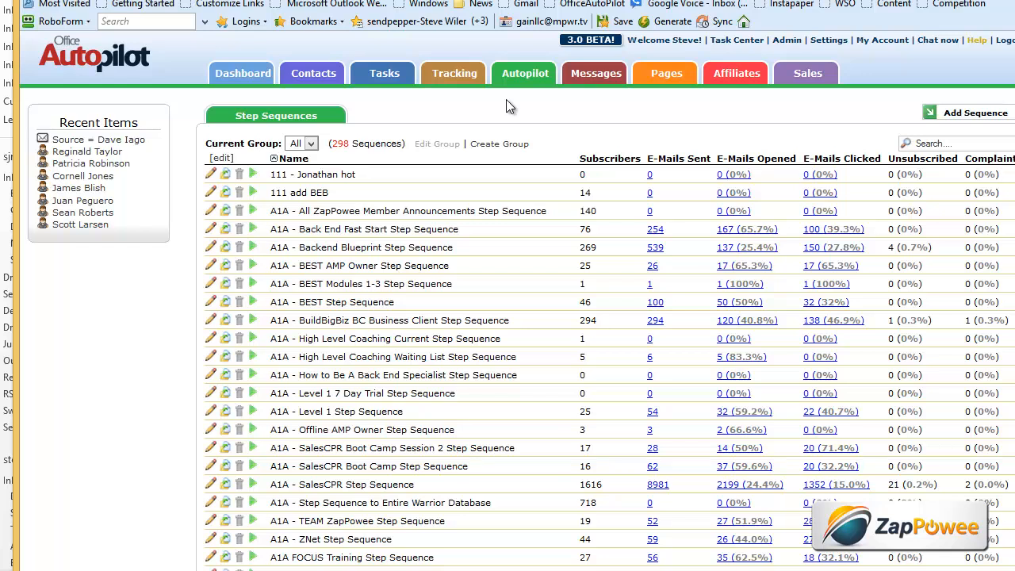
pyautogui.click(316, 74)
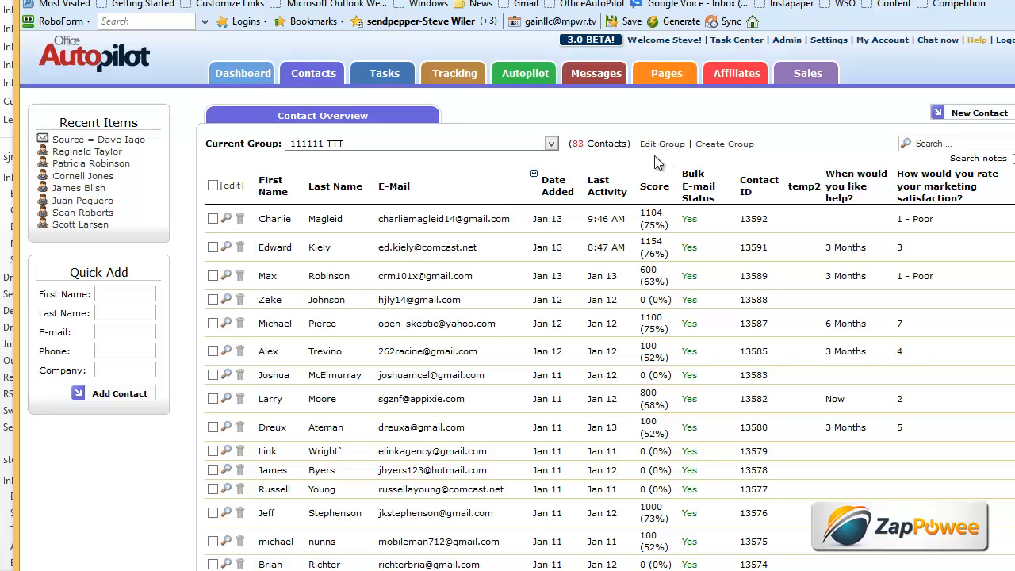
# - Apply actions to all contacts in group 111111 TTT and open Add/Remove Tags
pyautogui.scroll(-15, 516, 302)
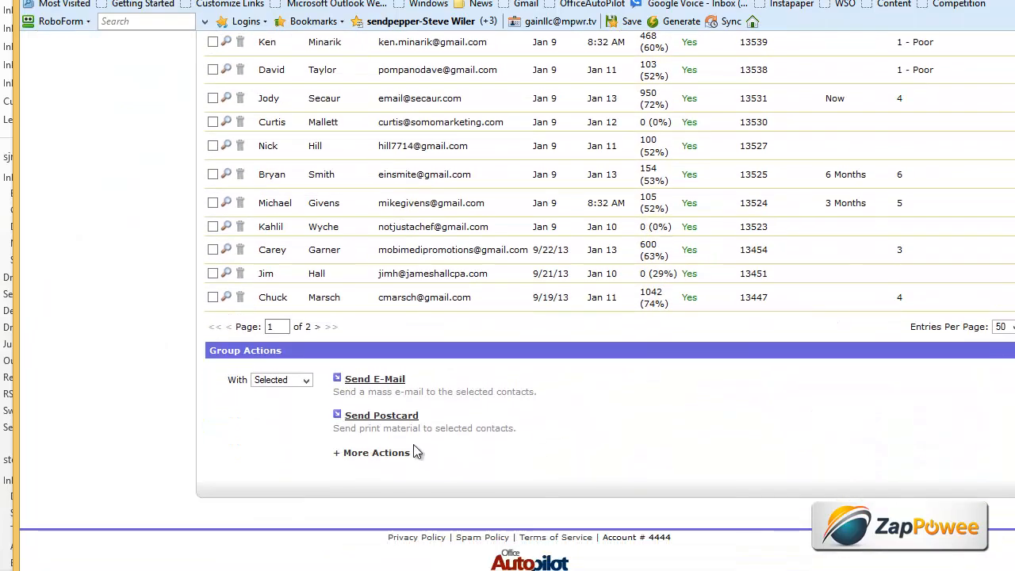
pyautogui.click(279, 381)
pyautogui.click(278, 405)
pyautogui.click(375, 454)
pyautogui.scroll(-2, 435, 440)
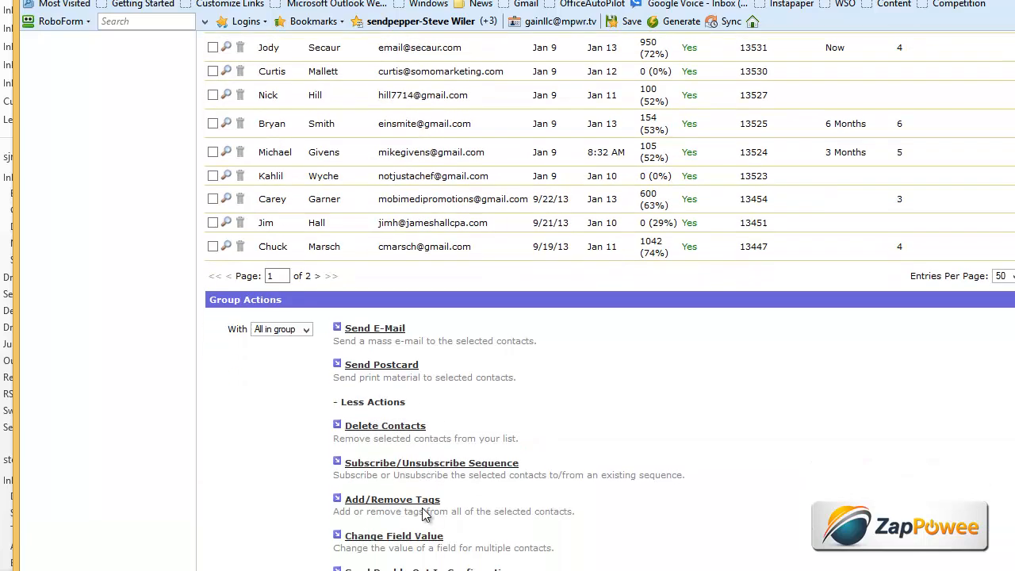
pyautogui.click(406, 463)
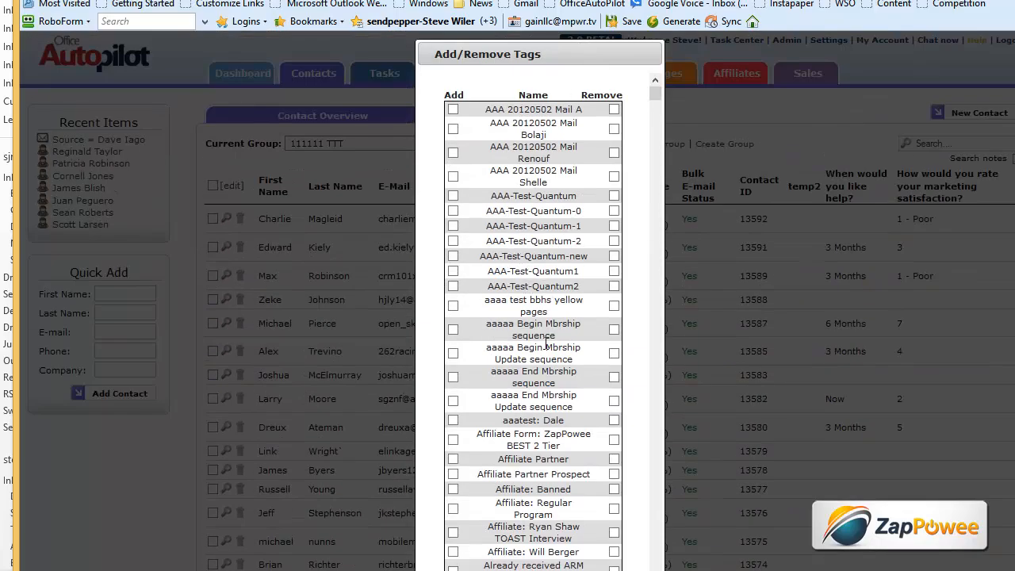
pyautogui.scroll(-5, 546, 343)
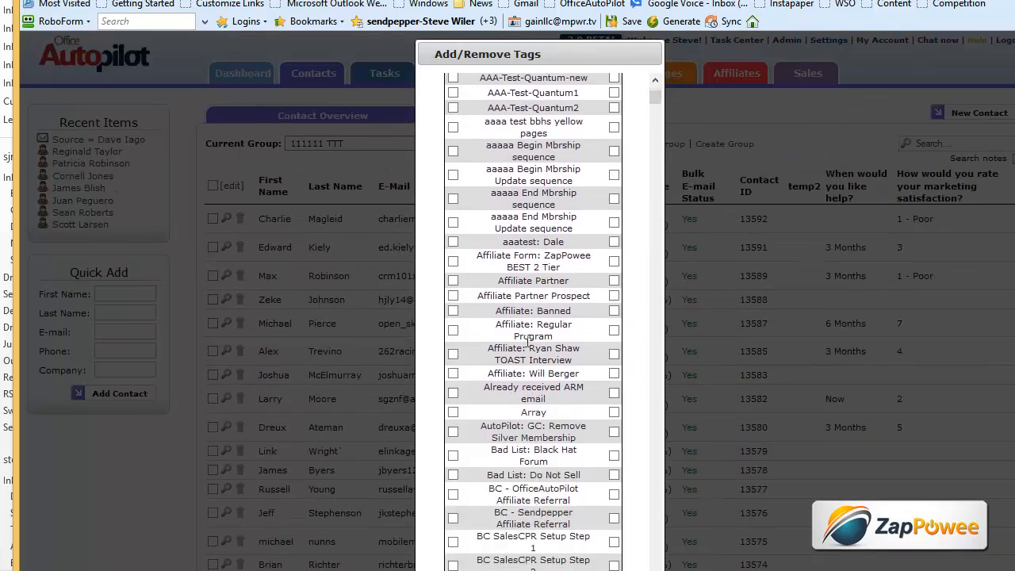
pyautogui.scroll(1, 528, 342)
pyautogui.scroll(-2, 555, 277)
pyautogui.moveTo(655, 96); pyautogui.dragTo(648, 424)
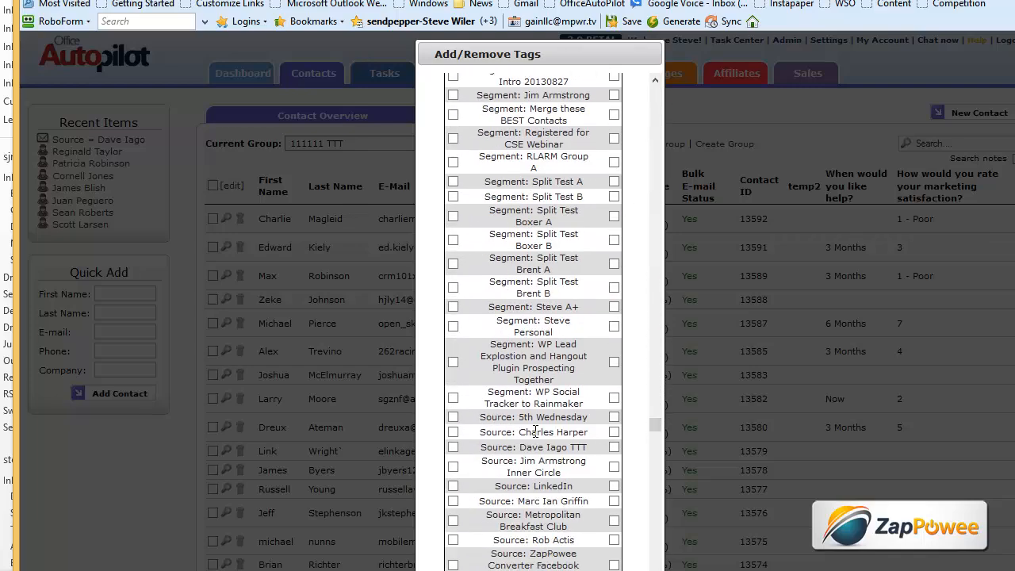
pyautogui.click(453, 447)
pyautogui.moveTo(656, 426); pyautogui.dragTo(655, 568)
pyautogui.click(530, 554)
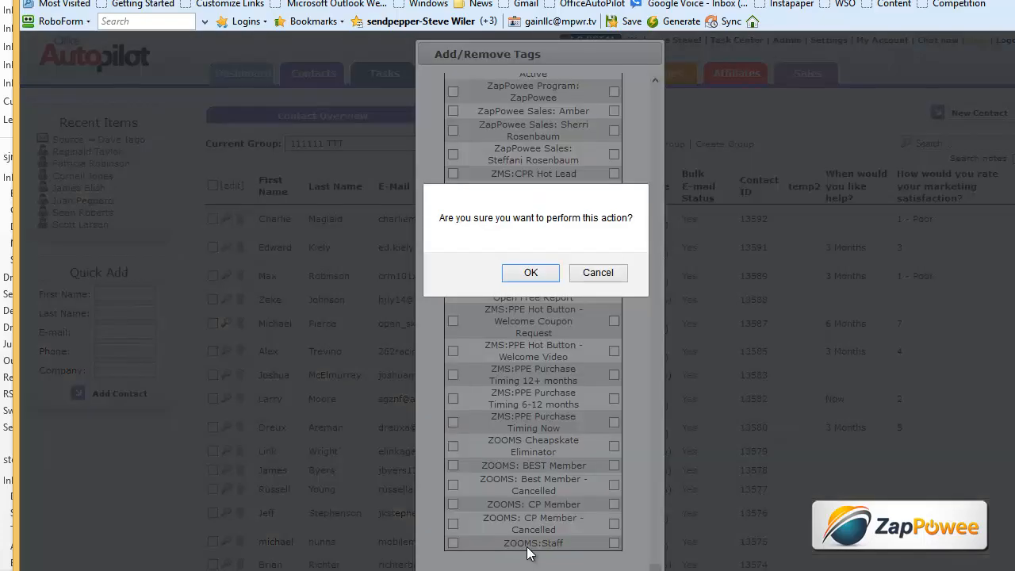
pyautogui.click(533, 273)
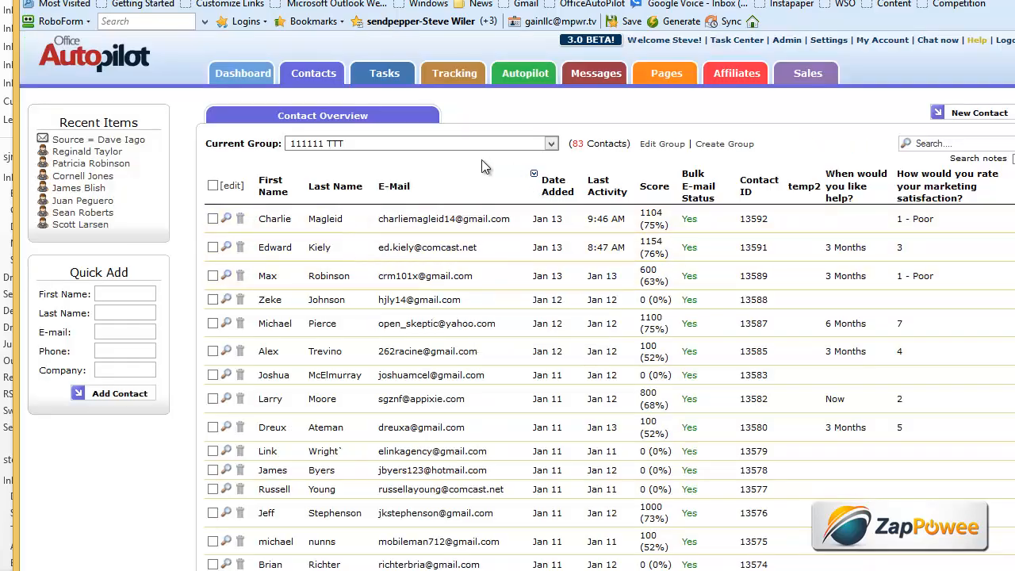
pyautogui.click(662, 146)
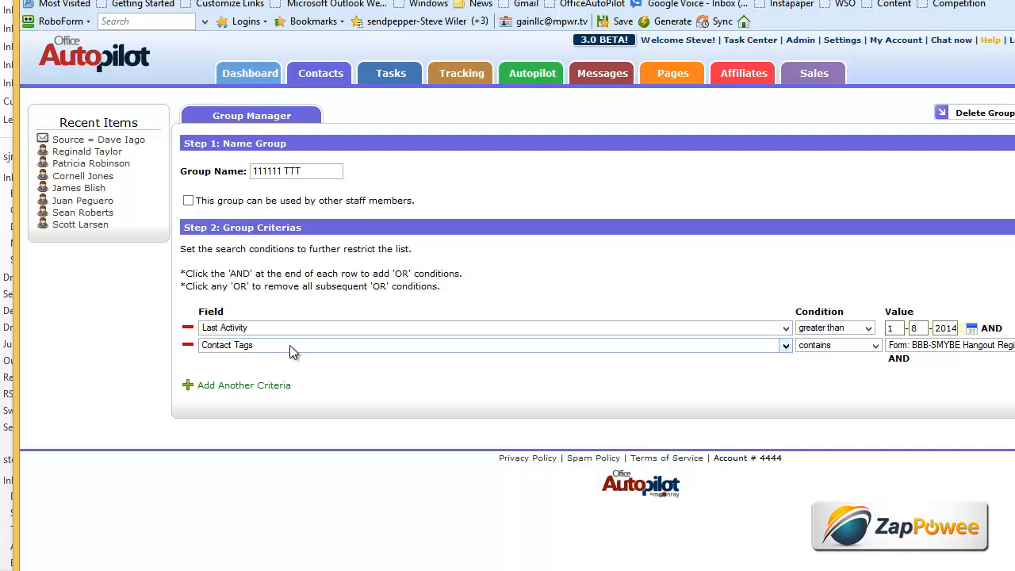
pyautogui.hscroll(5, 978, 348)
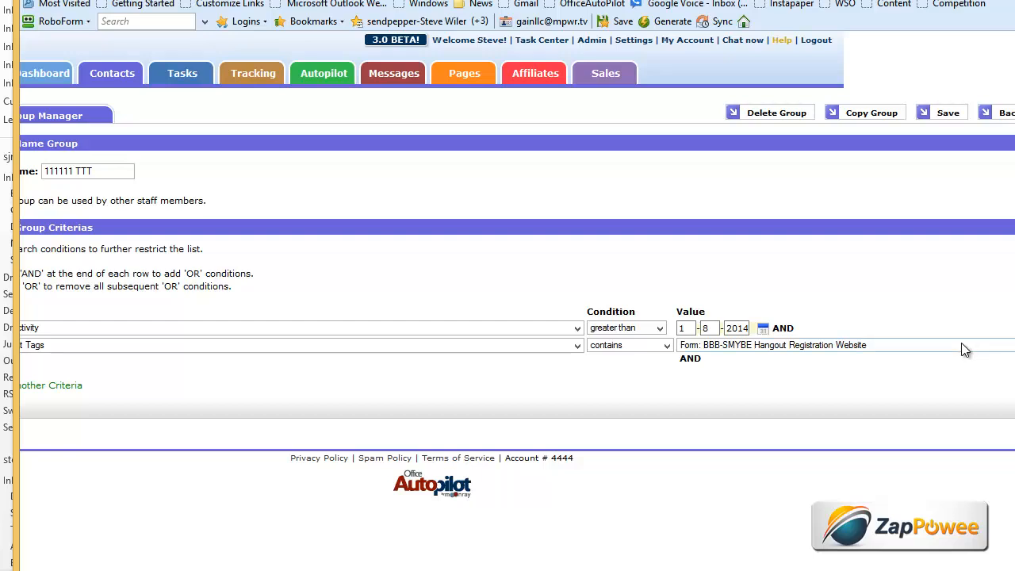
pyautogui.click(962, 346)
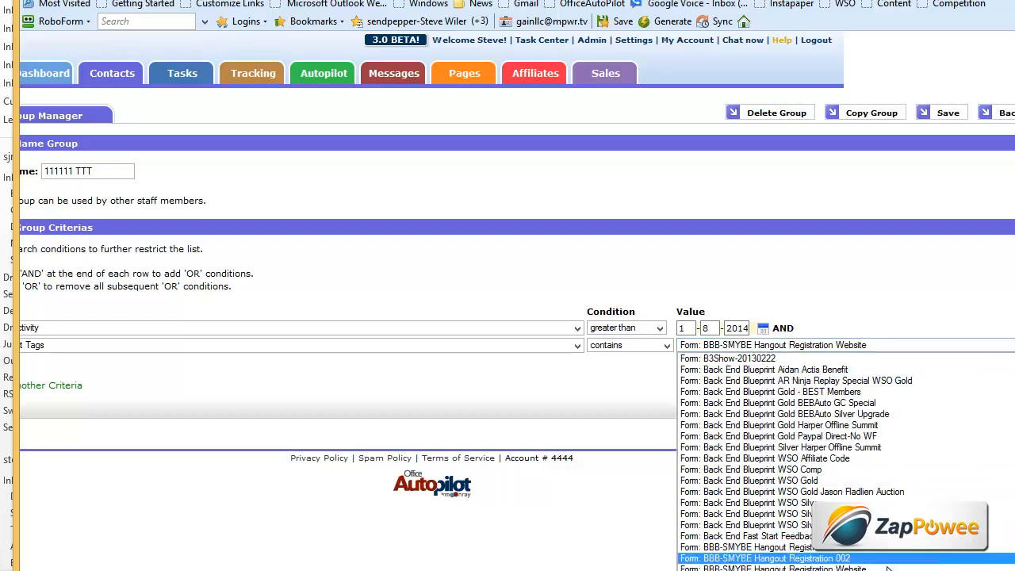
pyautogui.click(762, 564)
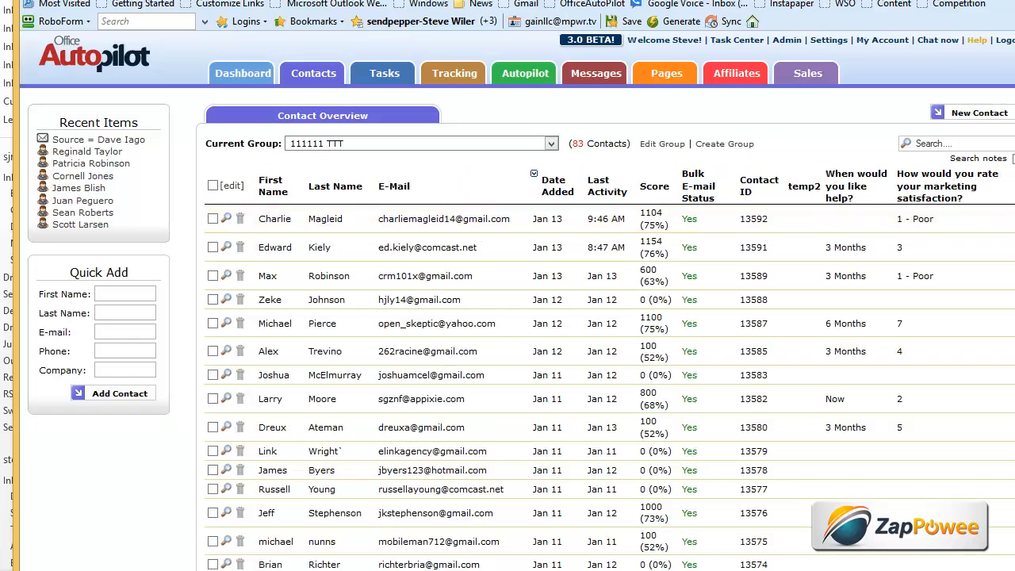
# - Target every contact in group 111111 TTT and open bulk tag editing
pyautogui.scroll(-15, 269, 421)
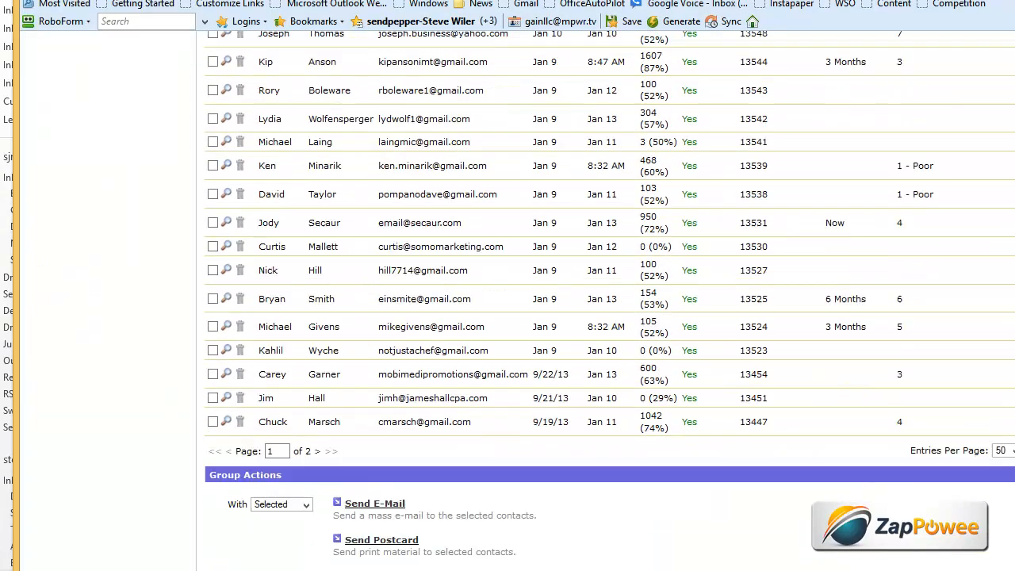
pyautogui.click(284, 380)
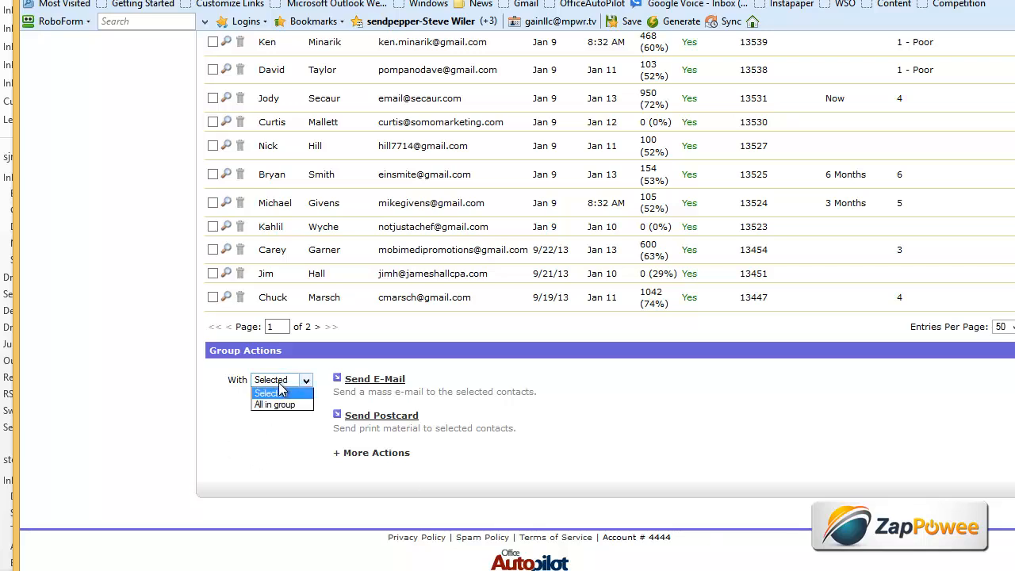
pyautogui.click(287, 405)
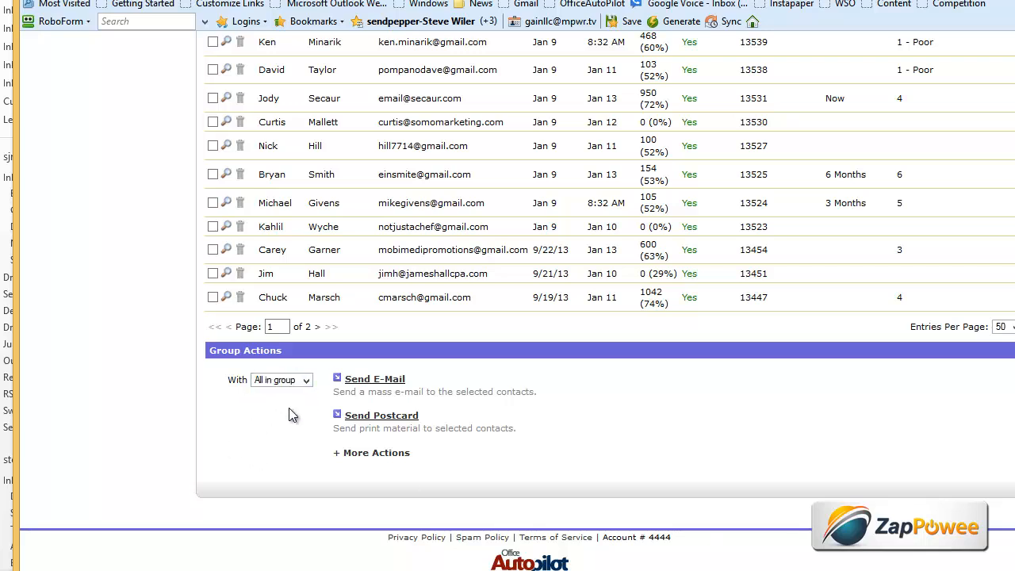
pyautogui.click(379, 453)
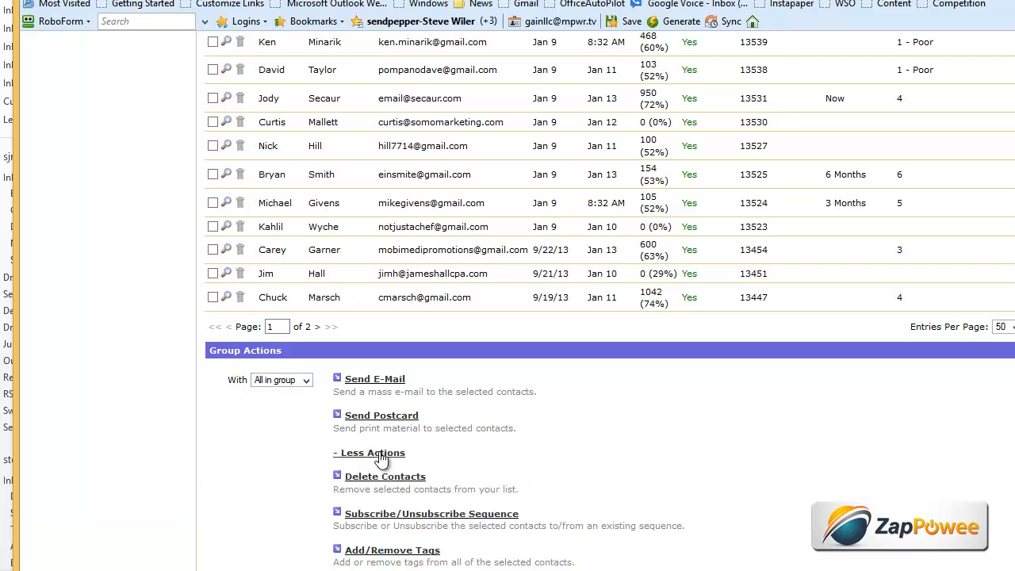
pyautogui.click(406, 550)
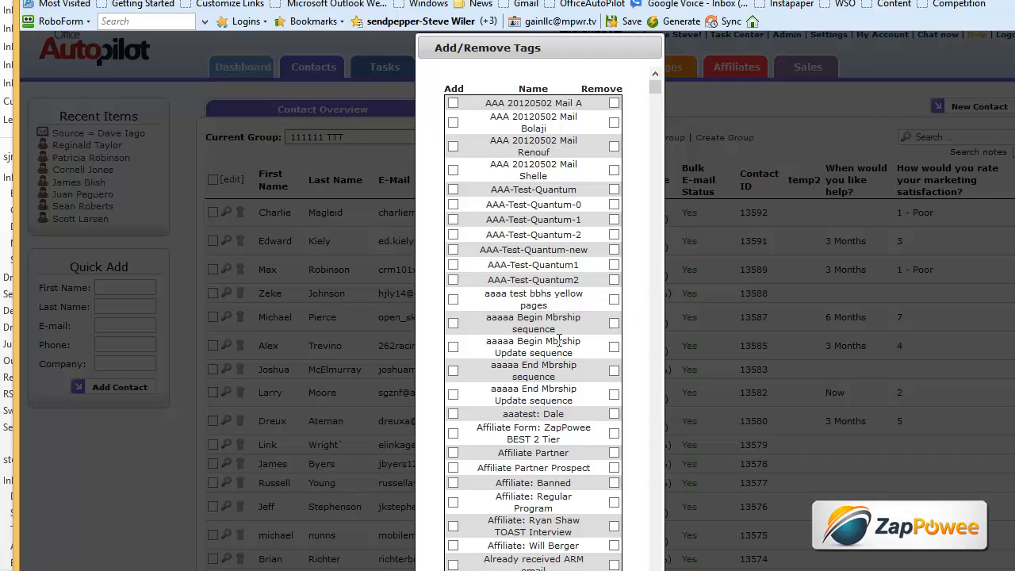
pyautogui.moveTo(656, 86); pyautogui.dragTo(656, 423)
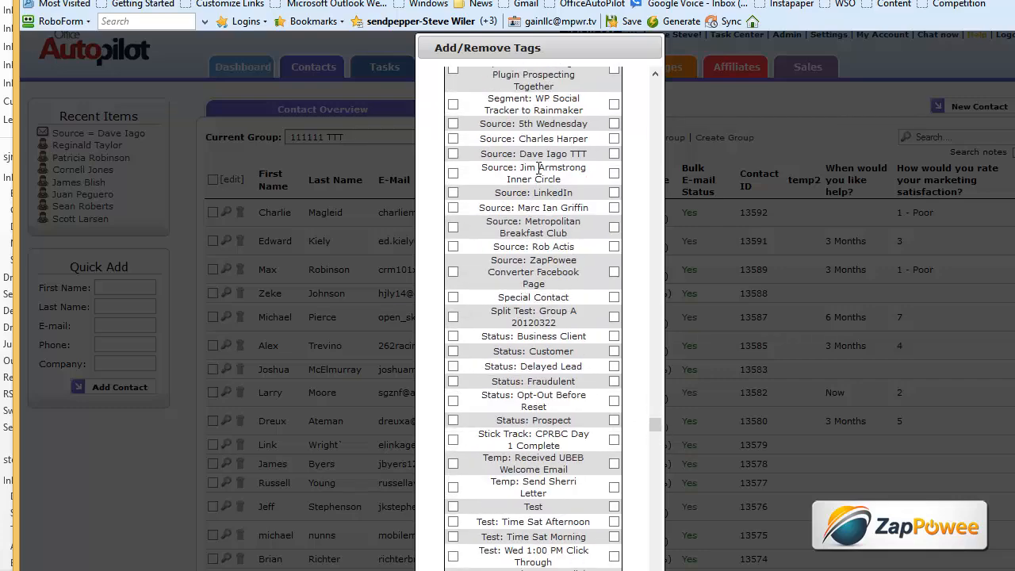
pyautogui.click(453, 153)
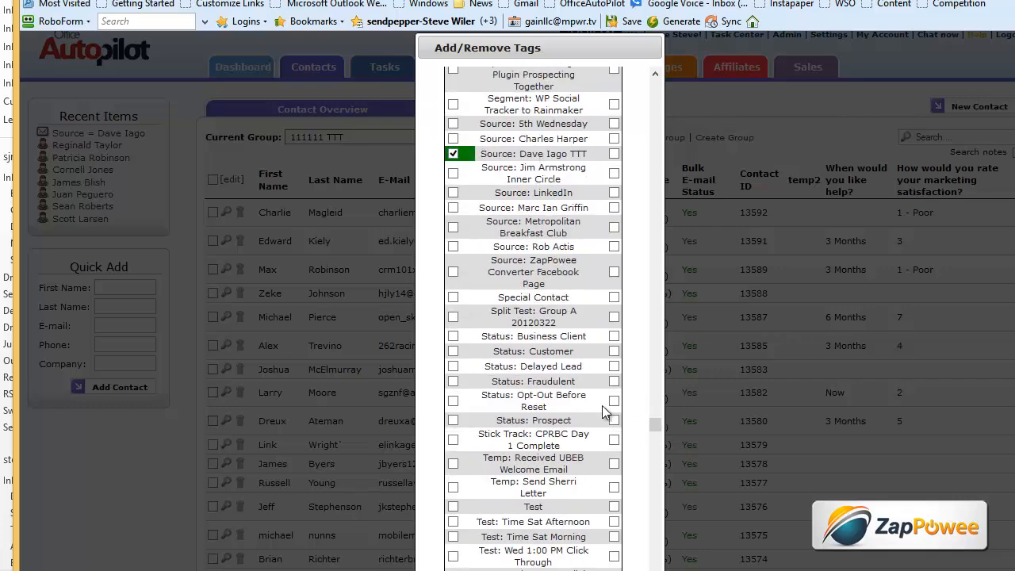
pyautogui.moveTo(655, 425); pyautogui.dragTo(655, 565)
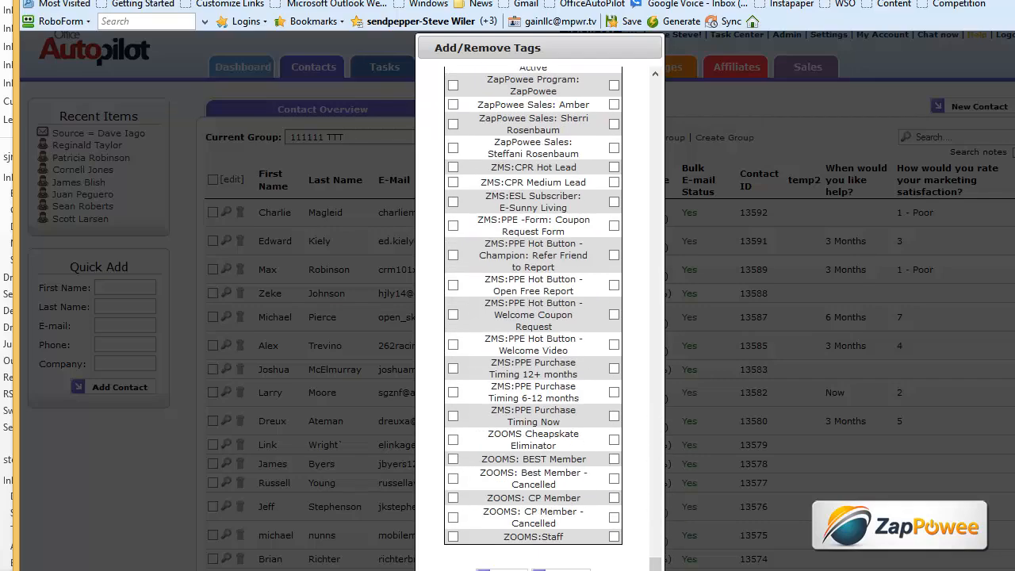
pyautogui.click(503, 570)
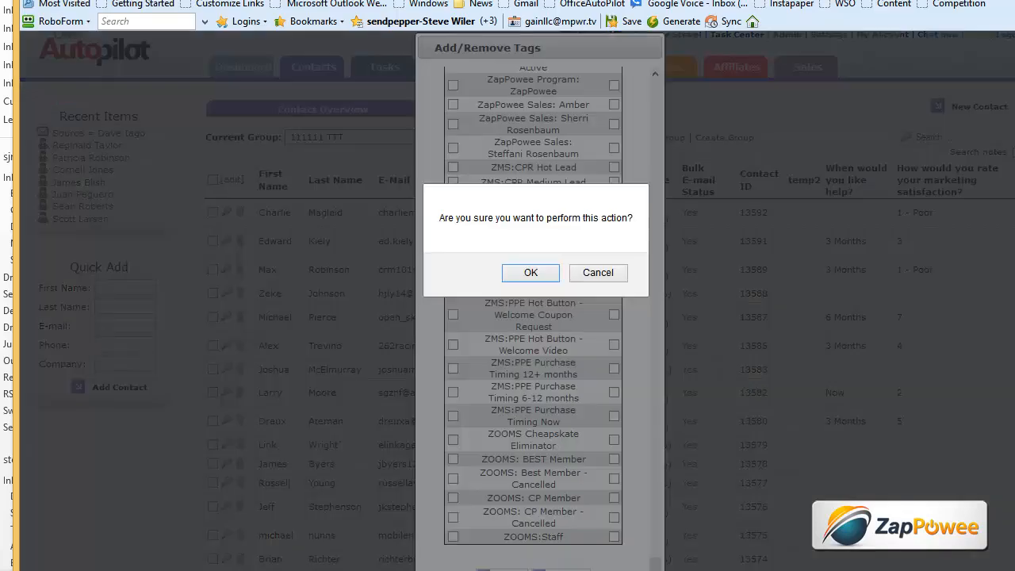
pyautogui.click(534, 272)
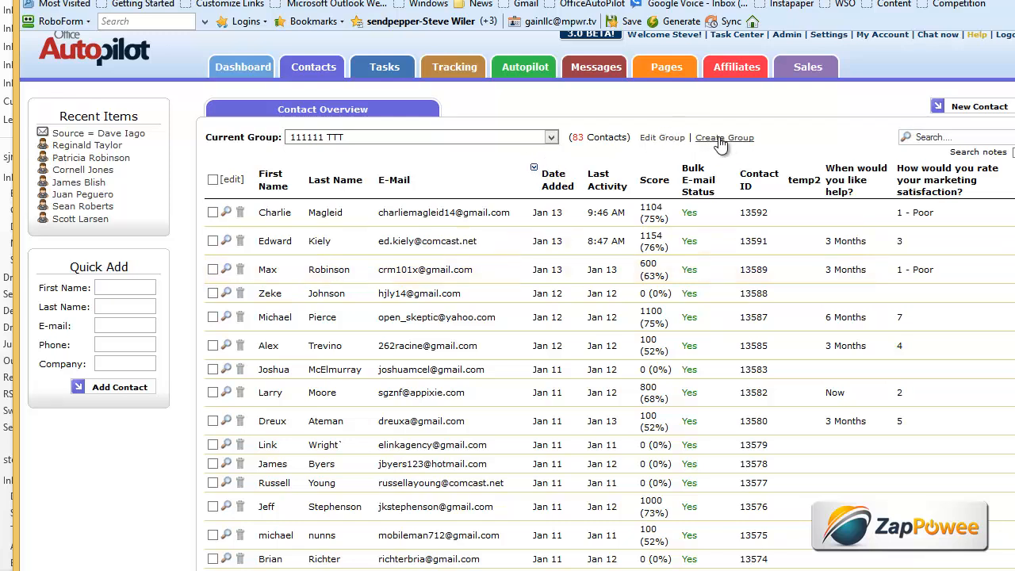
# - Change the 111111 TTT group's Contact Tags value to Form: BEB Book 11x17 Mind Map
pyautogui.click(671, 140)
pyautogui.click(905, 347)
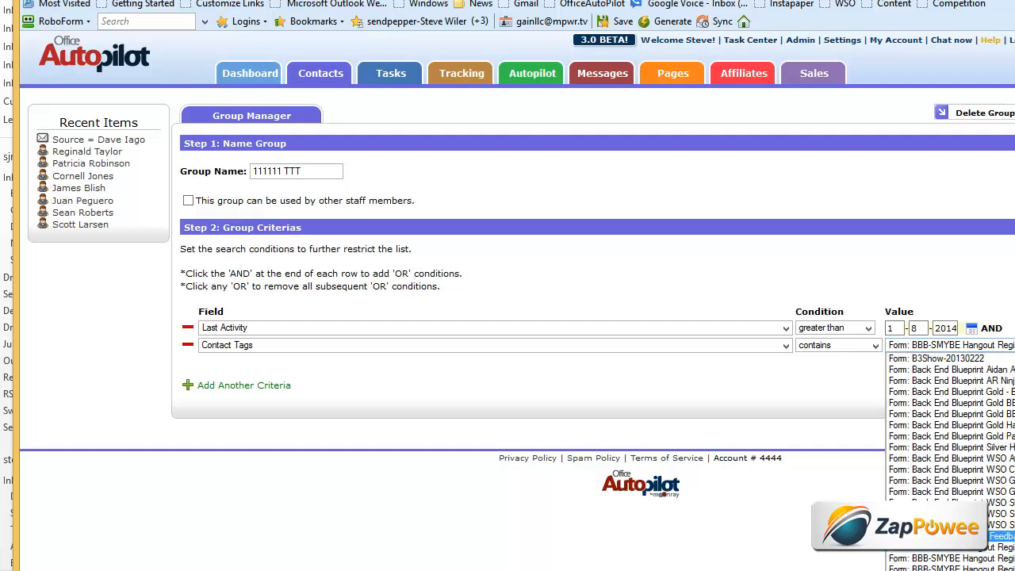
pyautogui.scroll(-3, 952, 445)
pyautogui.scroll(-3, 952, 445)
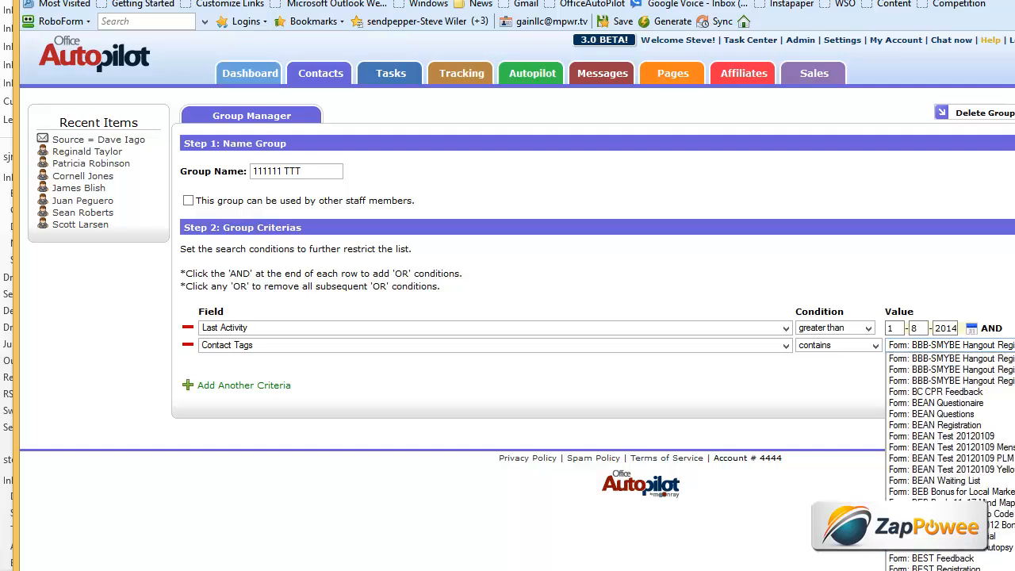
pyautogui.scroll(-5, 952, 445)
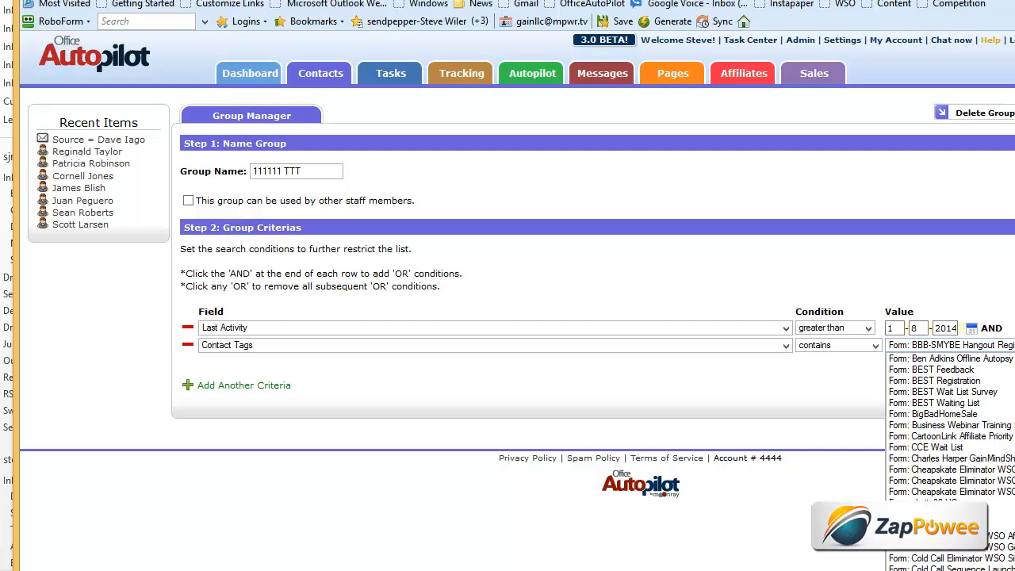
pyautogui.scroll(3, 960, 429)
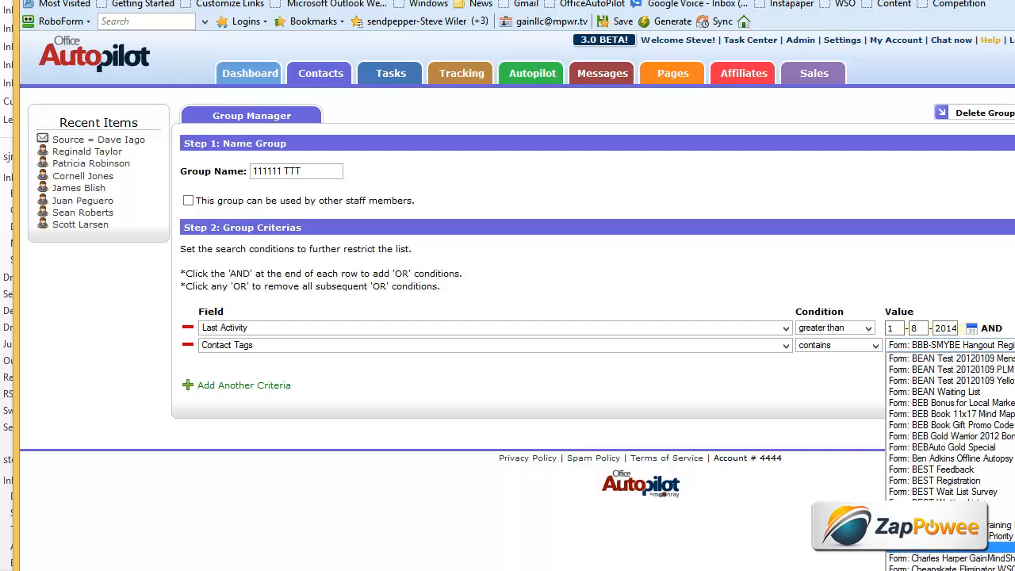
pyautogui.click(960, 415)
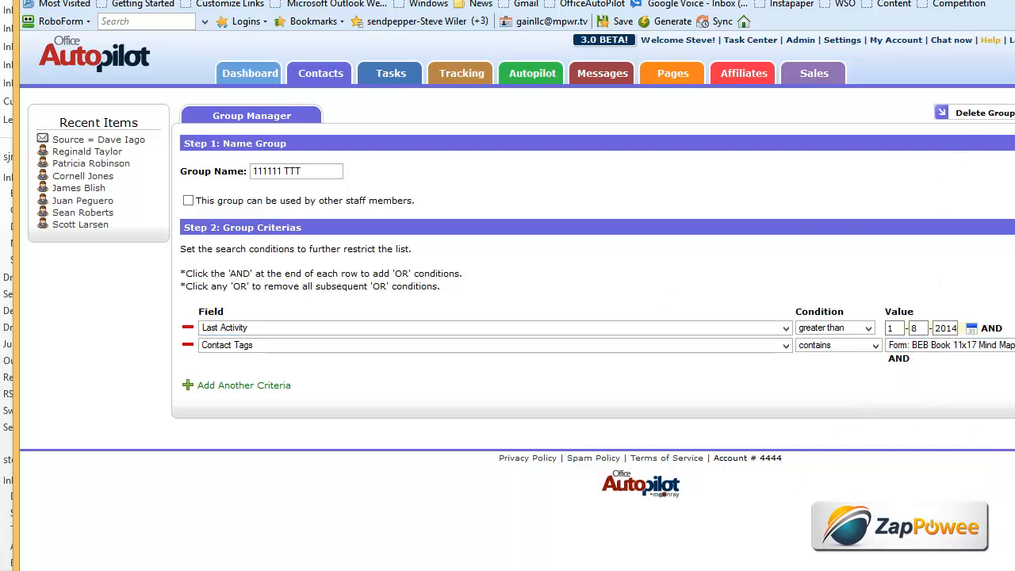
pyautogui.hscroll(3, 934, 266)
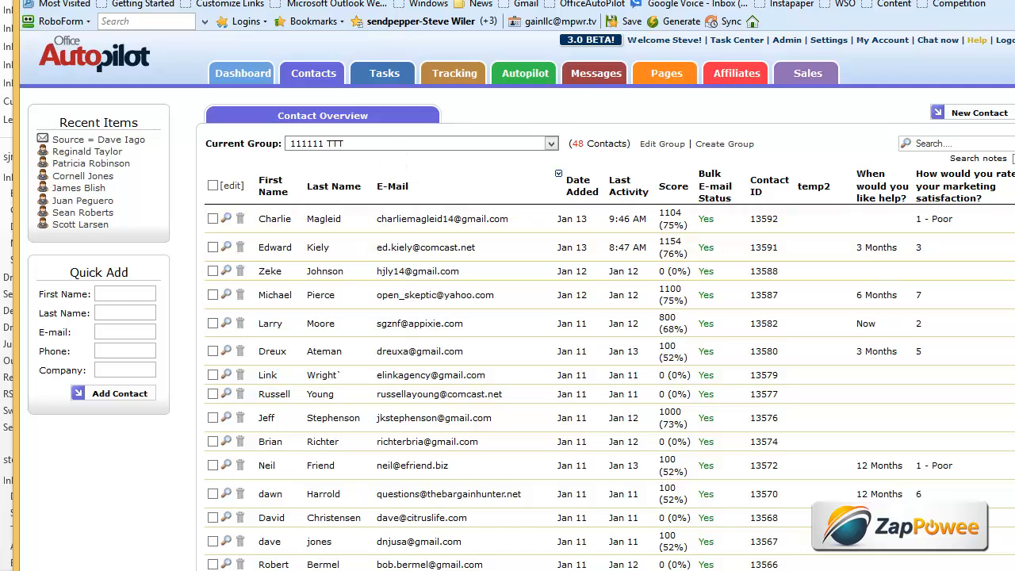
# - Select all 48 contacts in the 111111 TTT group
pyautogui.scroll(-14, 517, 302)
pyautogui.click(282, 380)
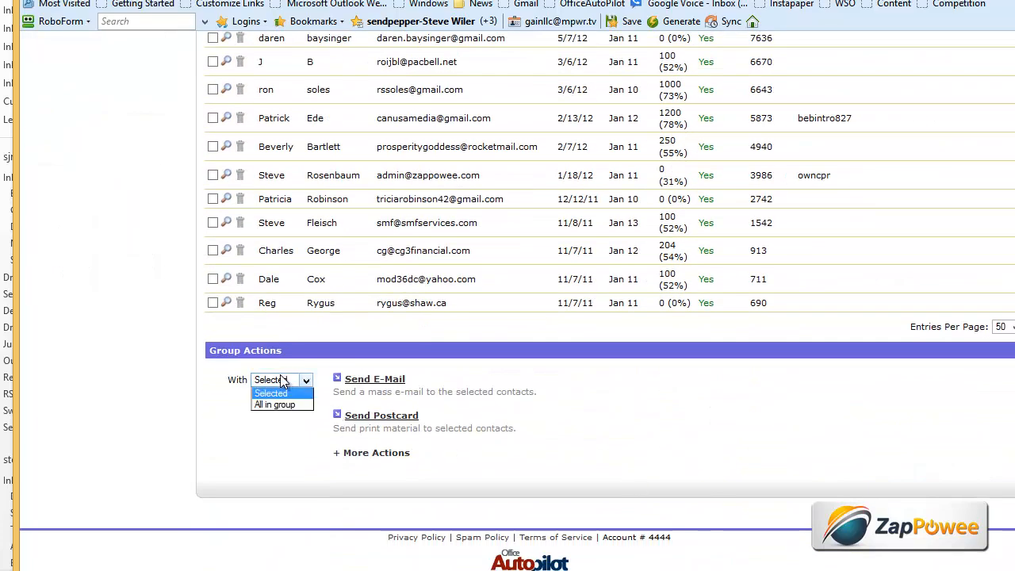
pyautogui.click(279, 403)
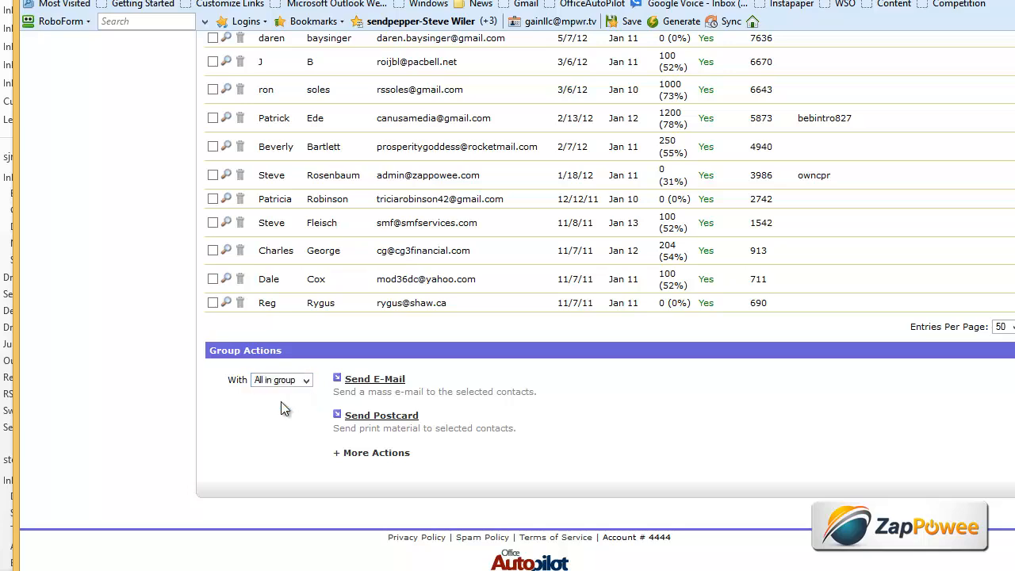
pyautogui.click(378, 459)
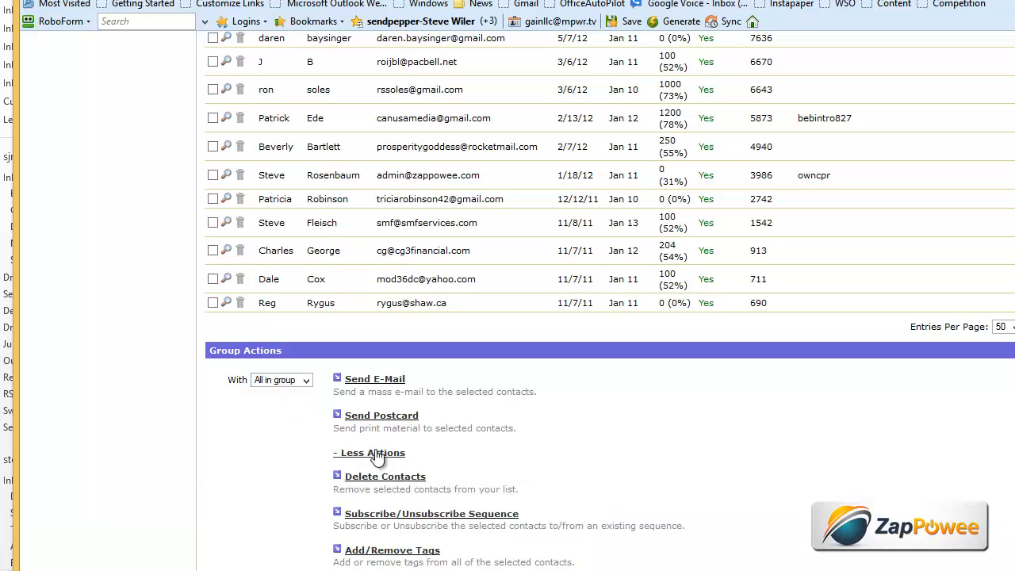
pyautogui.click(406, 553)
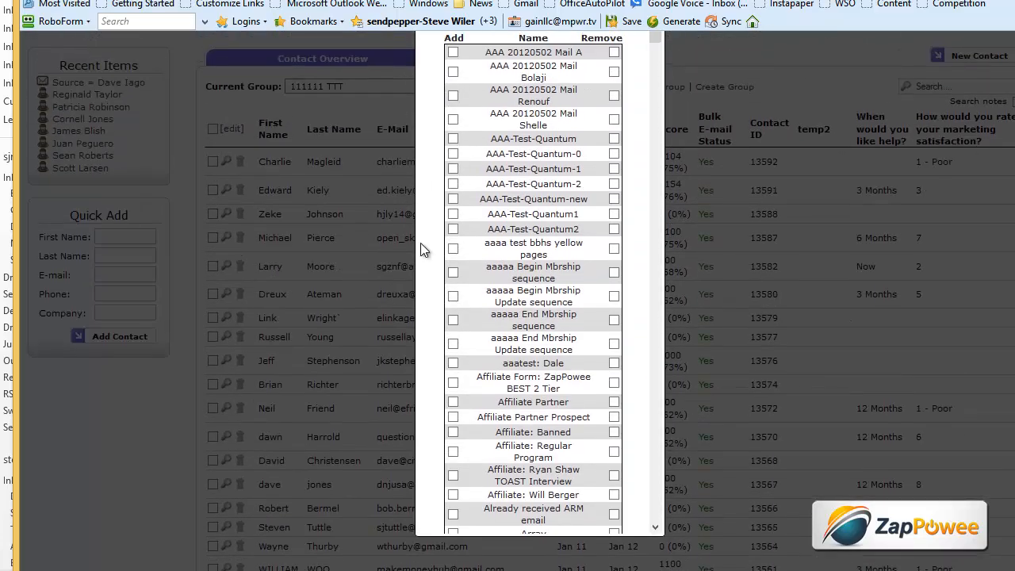
pyautogui.scroll(-15, 660, 375)
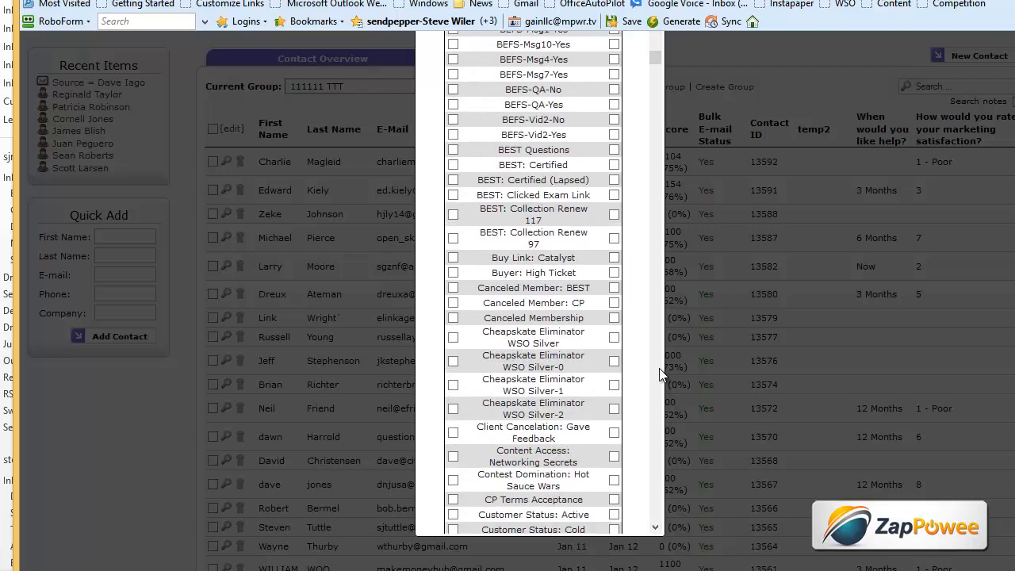
pyautogui.scroll(-15, 660, 374)
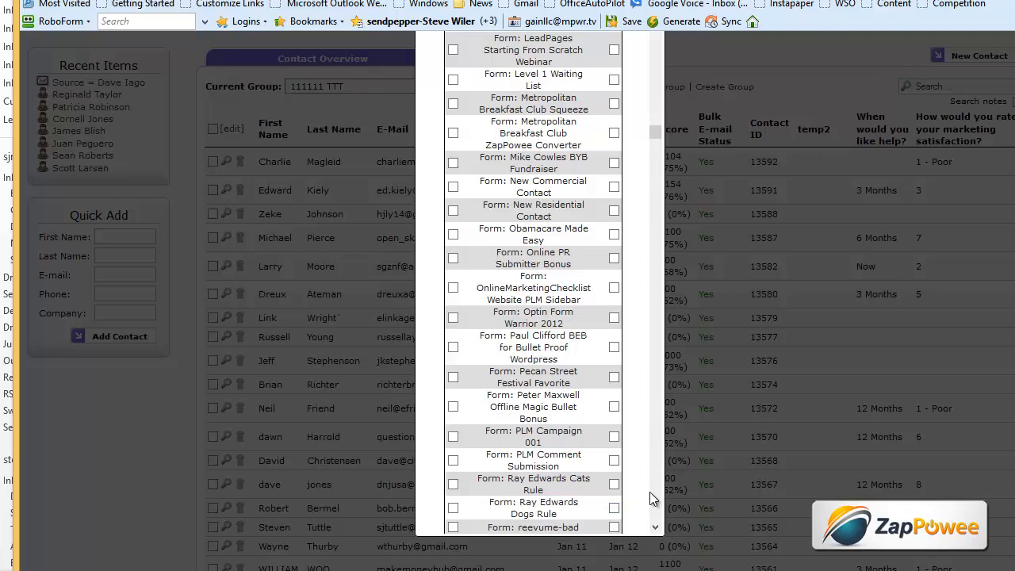
pyautogui.scroll(5, 659, 131)
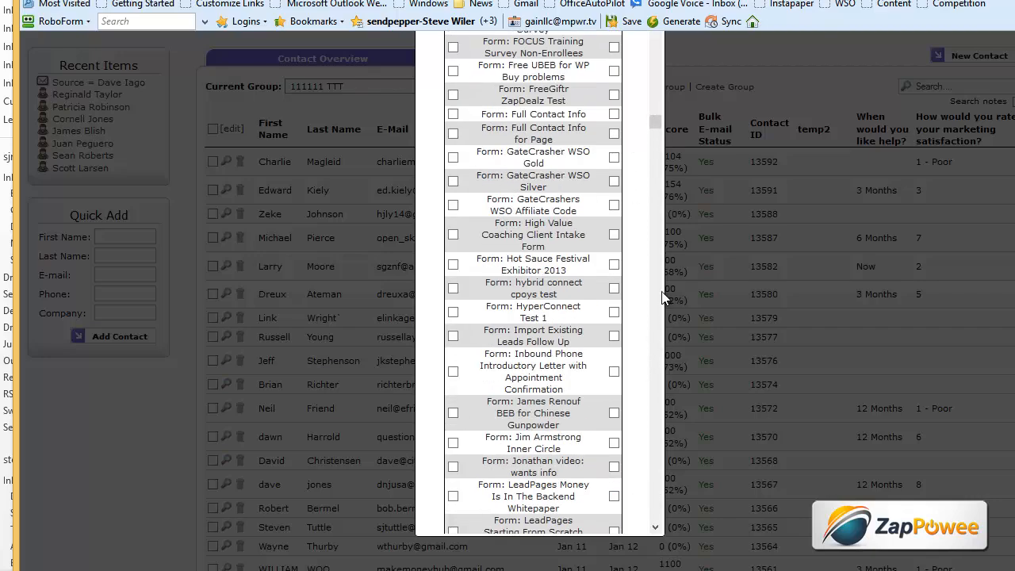
pyautogui.moveTo(655, 122); pyautogui.dragTo(665, 377)
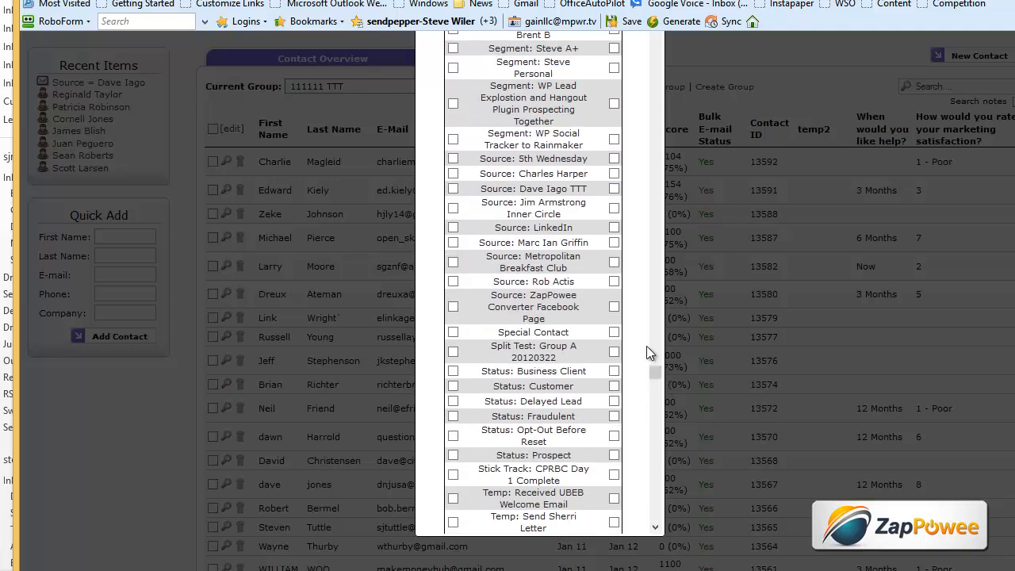
pyautogui.click(453, 189)
pyautogui.moveTo(657, 369); pyautogui.dragTo(655, 516)
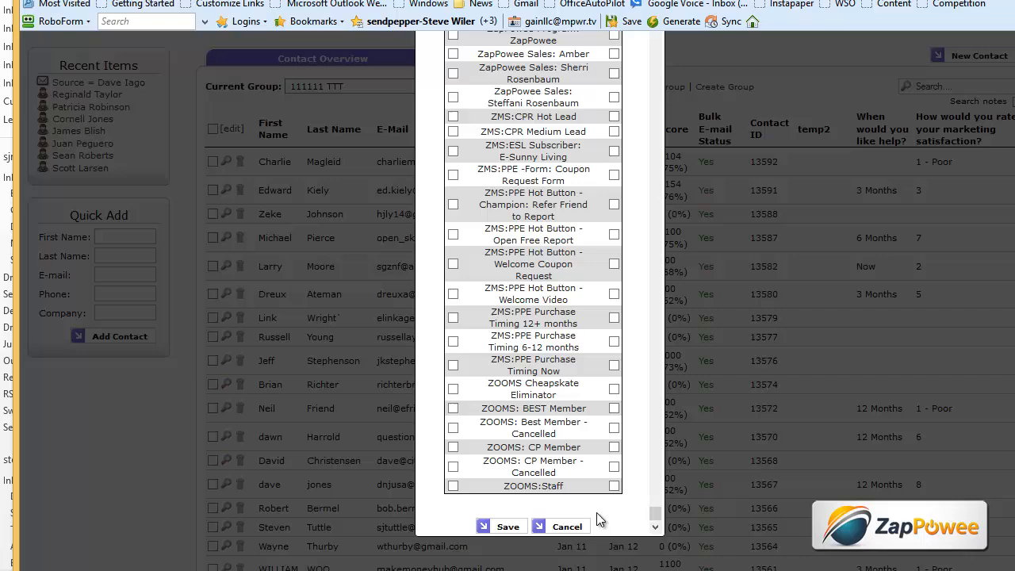
pyautogui.click(507, 527)
pyautogui.click(531, 273)
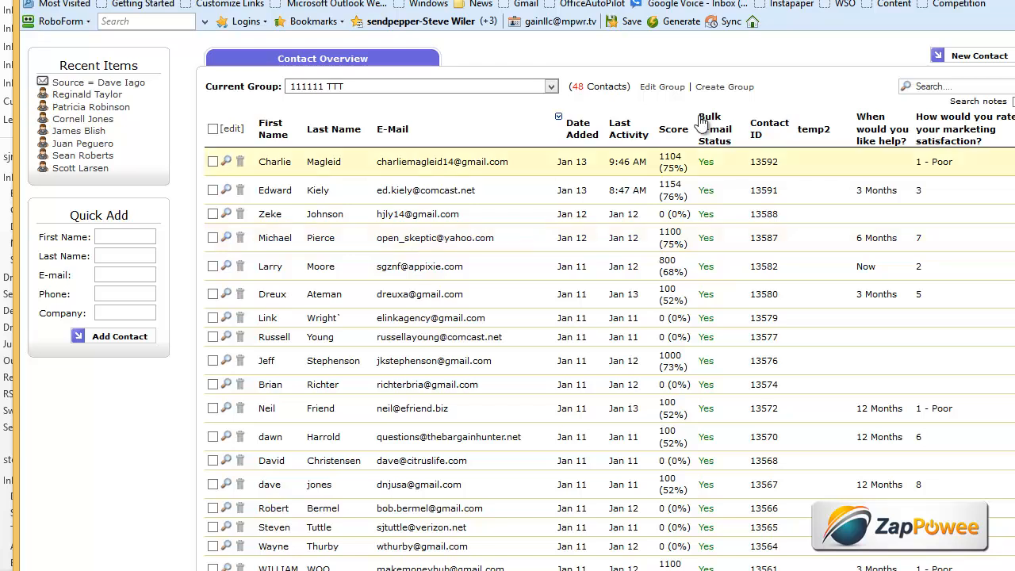
pyautogui.click(661, 88)
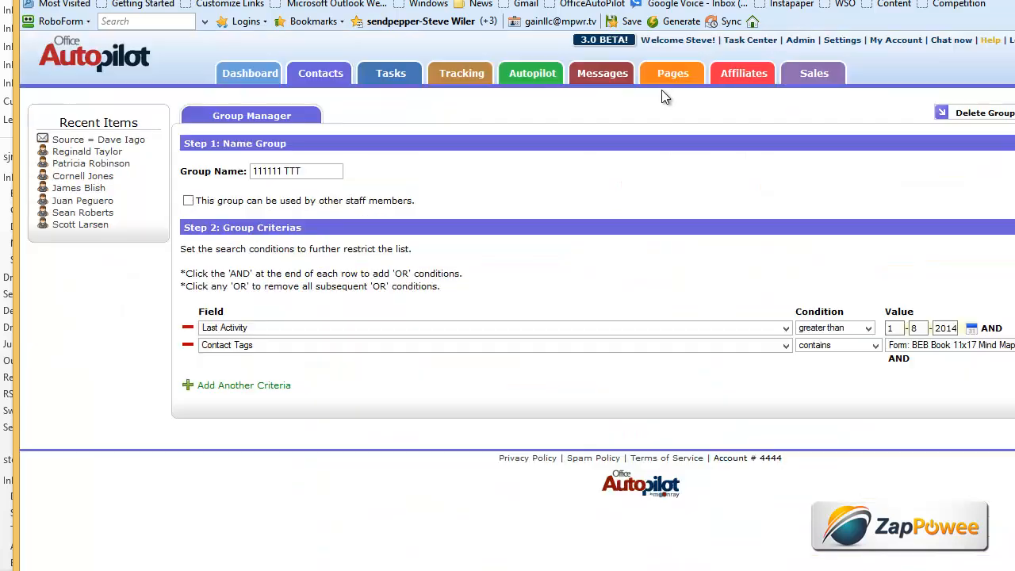
pyautogui.click(190, 329)
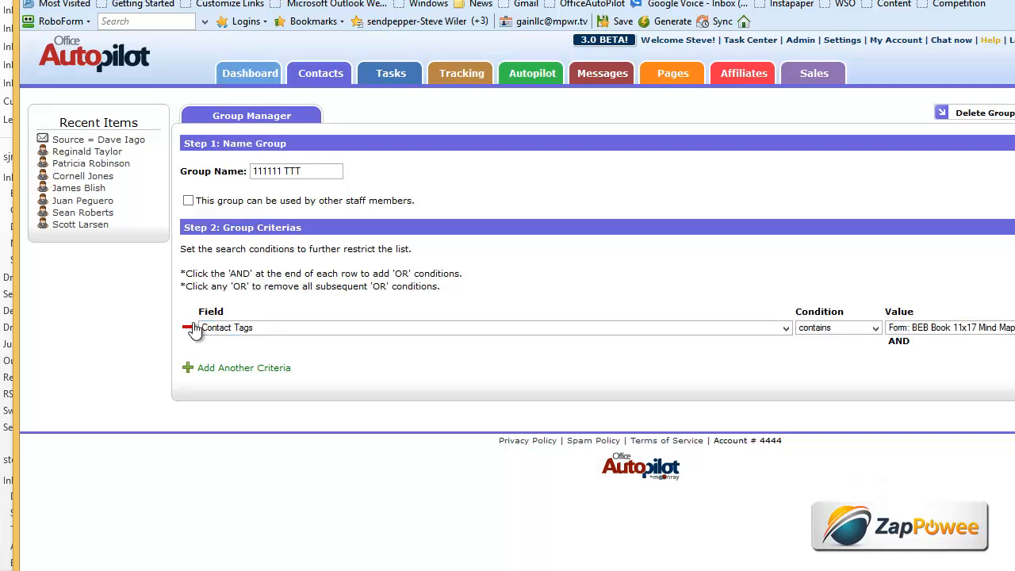
pyautogui.click(918, 328)
pyautogui.scroll(-10, 902, 385)
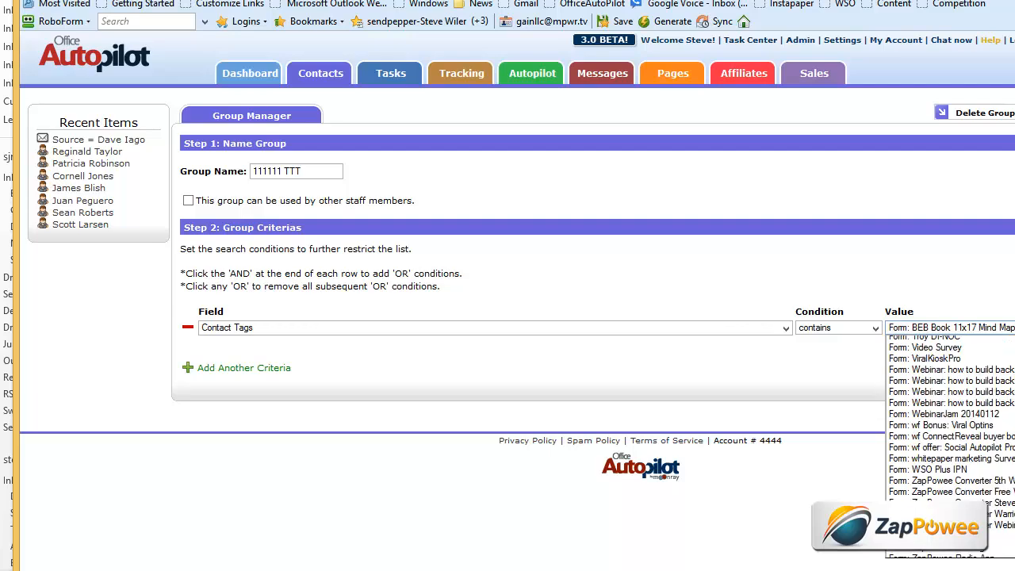
pyautogui.scroll(15, 936, 428)
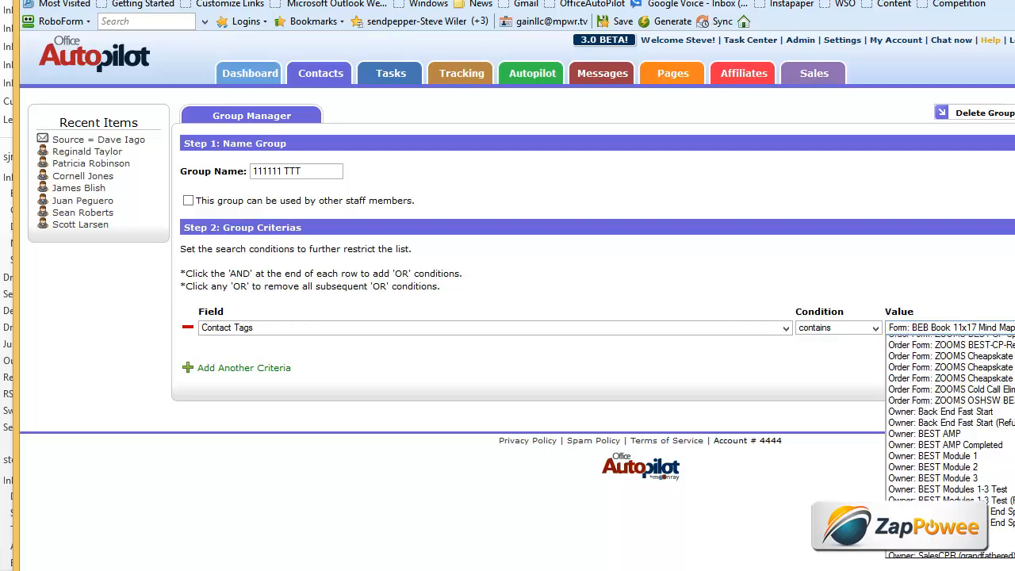
pyautogui.scroll(-10, 948, 420)
pyautogui.scroll(5, 948, 421)
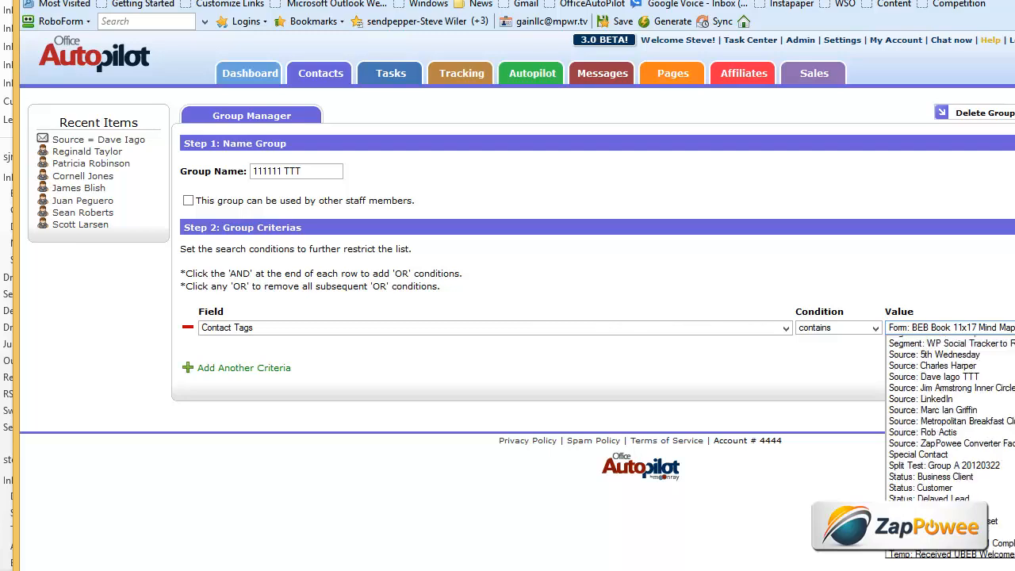
pyautogui.click(953, 376)
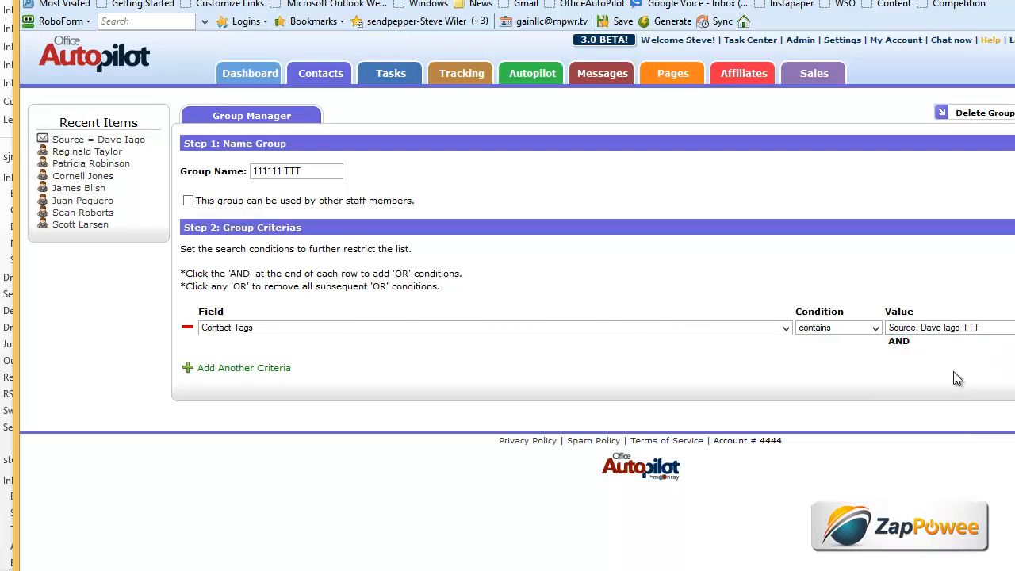
pyautogui.hscroll(5, 518, 257)
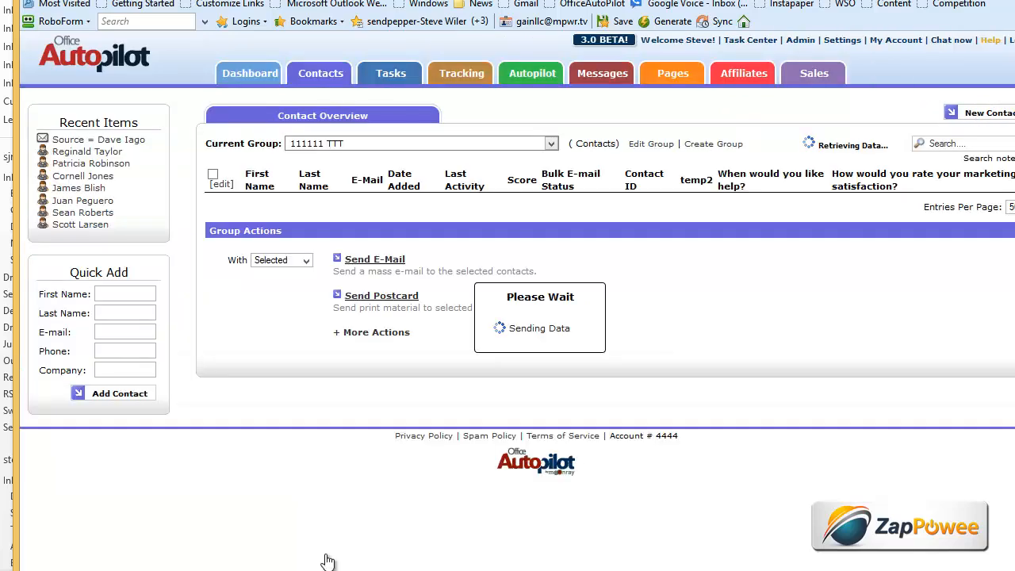
pyautogui.click(659, 144)
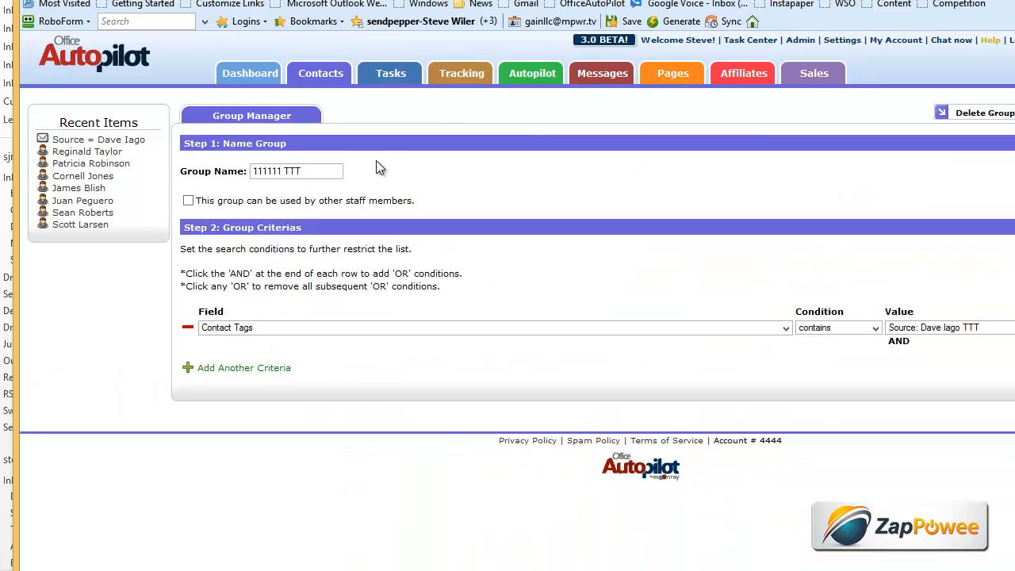
pyautogui.moveTo(324, 171); pyautogui.dragTo(190, 173)
pyautogui.write('S')
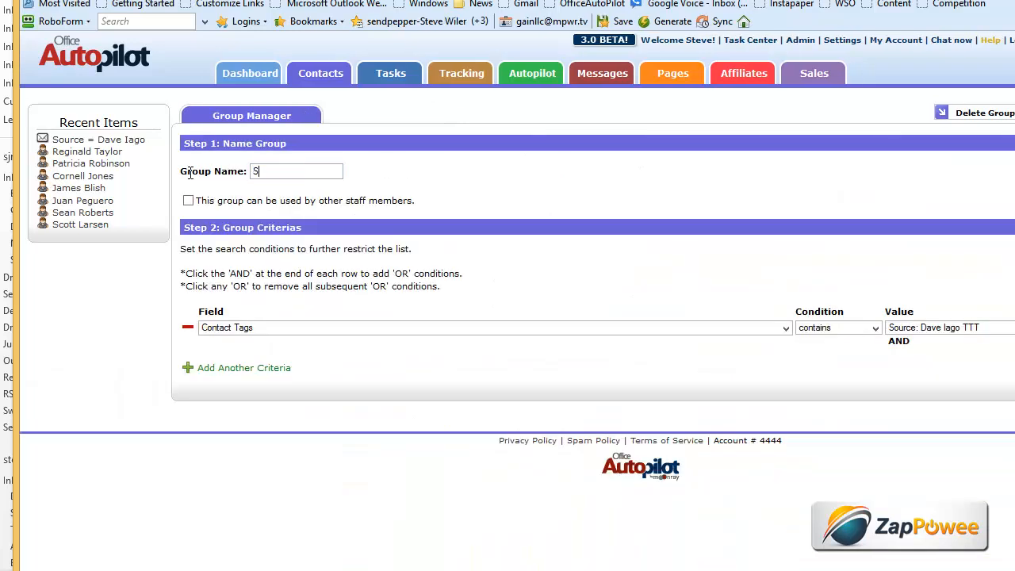
pyautogui.hscroll(3, 517, 301)
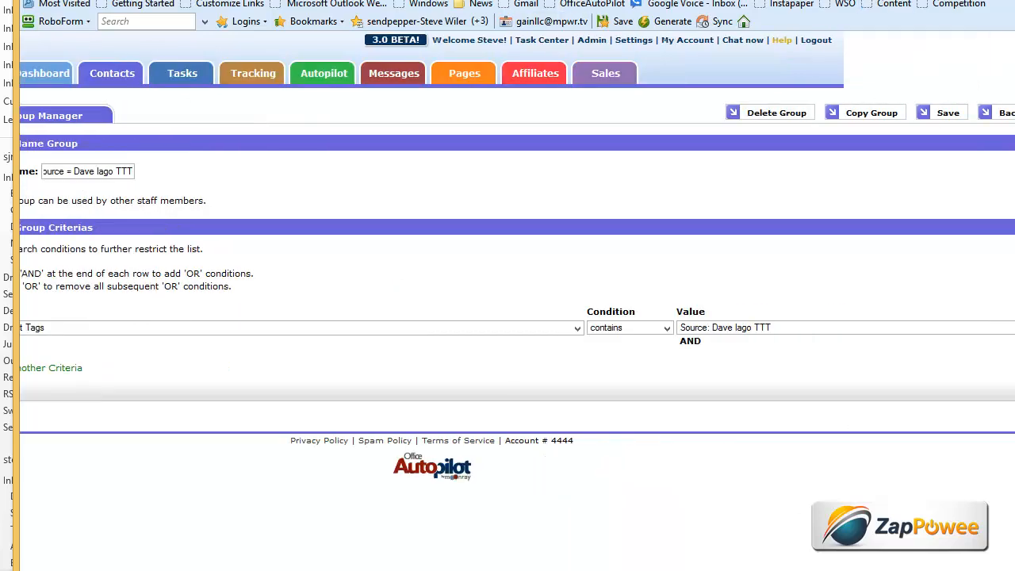
pyautogui.click(951, 115)
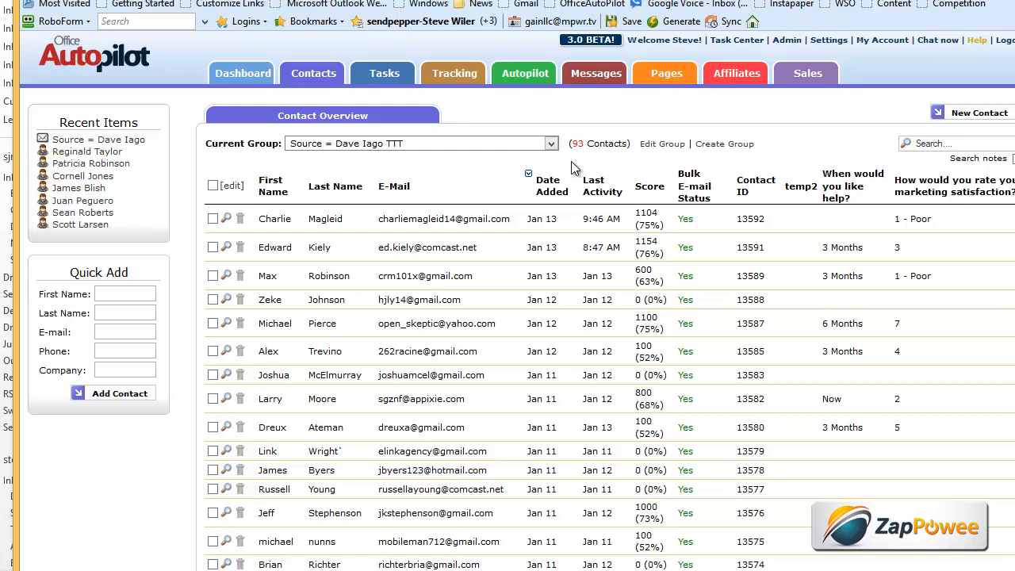
# - On buildbigbiz.com, register with a test first name, last name and e-mail address
pyautogui.hotkey('ctrl', 't')
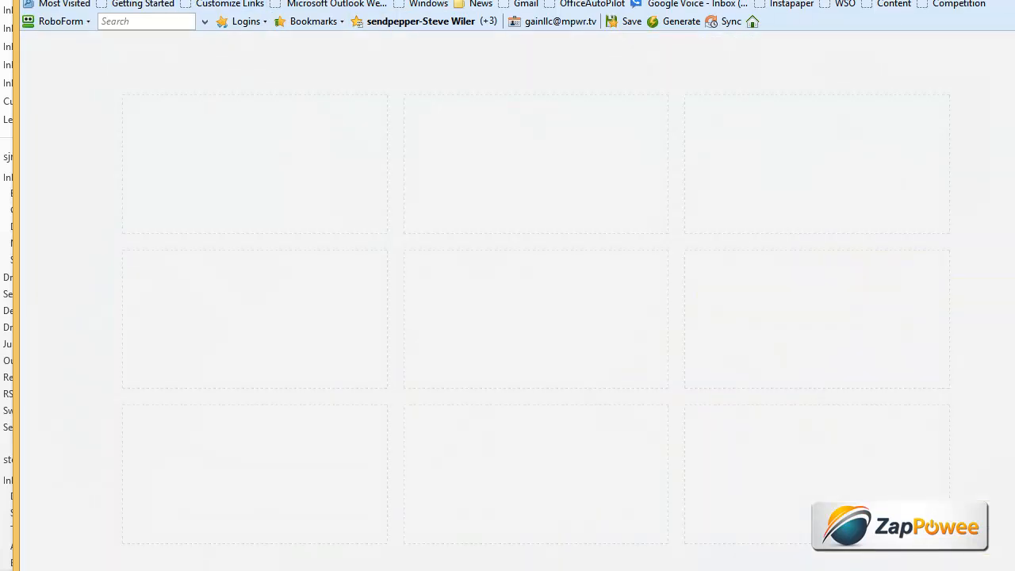
pyautogui.hotkey('ctrl', 'w')
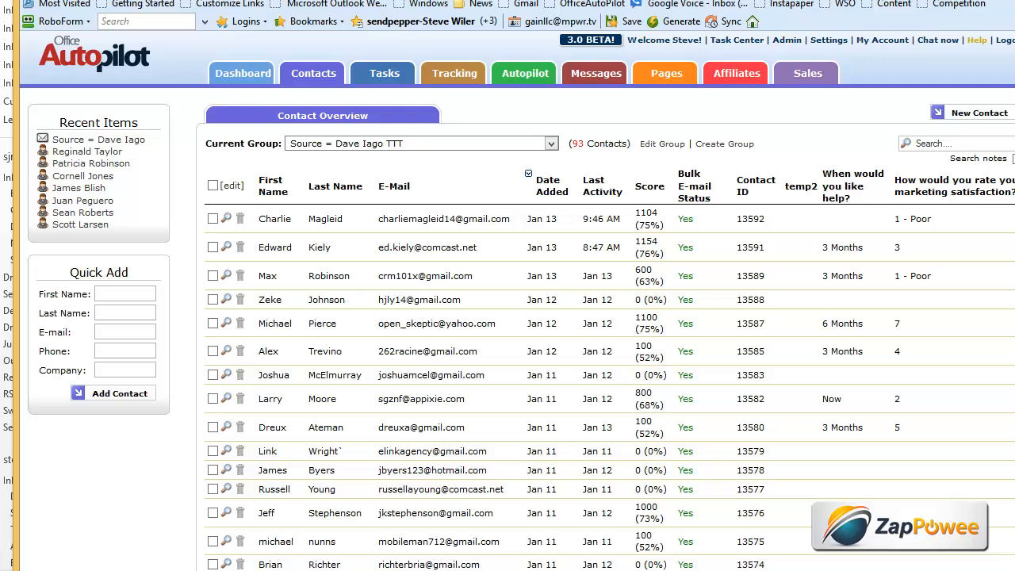
pyautogui.hotkey('ctrl', 't')
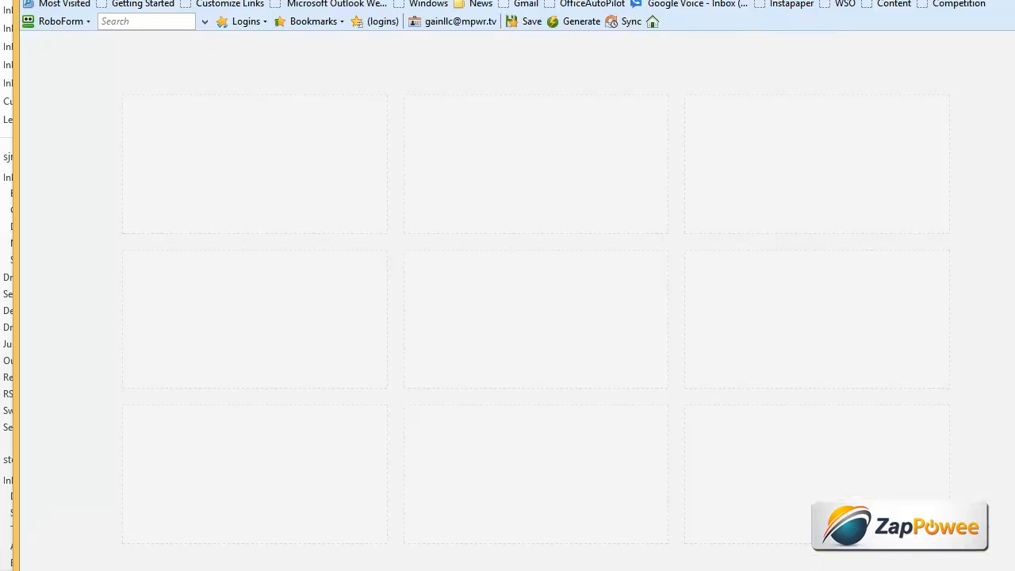
pyautogui.write('http://')
pyautogui.write('buildbigbiz.com')
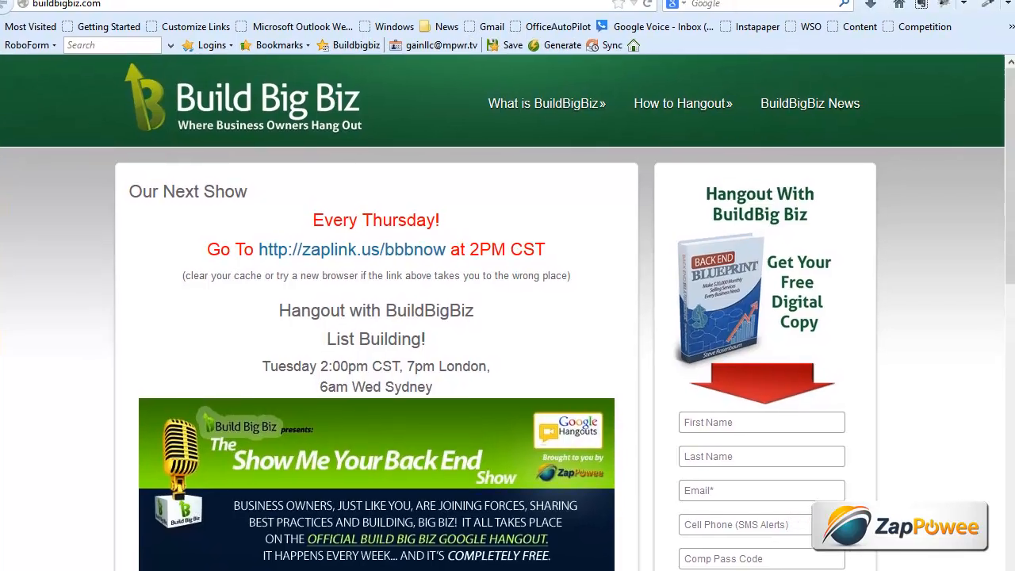
pyautogui.scroll(-5, 955, 210)
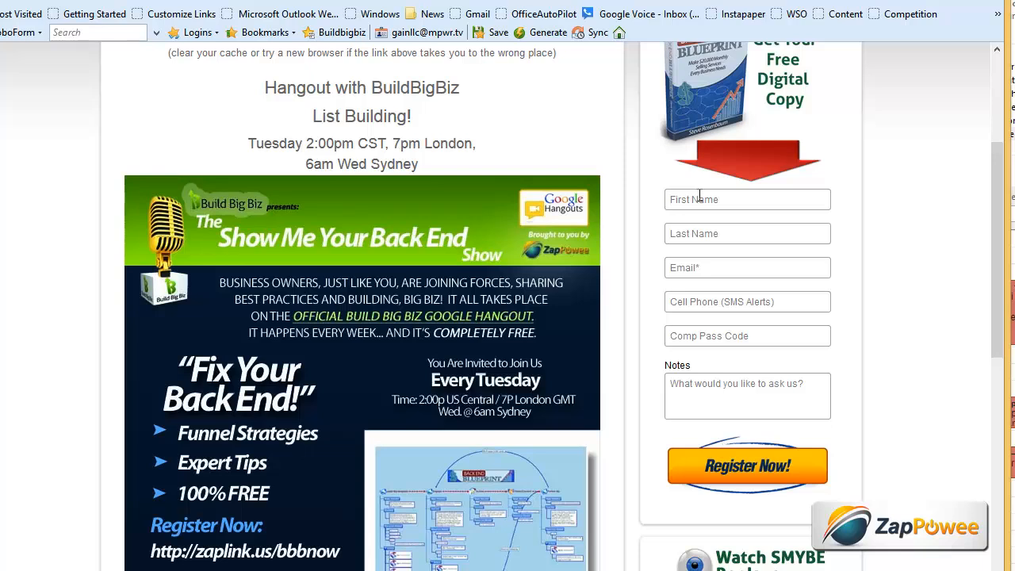
pyautogui.write('test')
pyautogui.write(' ttt')
pyautogui.write('test')
pyautogui.write(' ttt last')
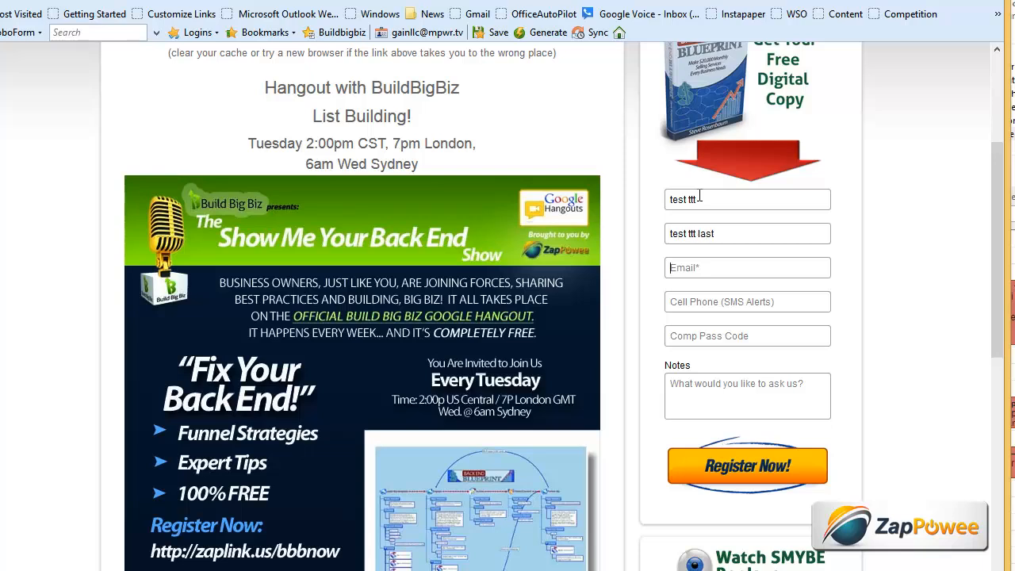
pyautogui.write('ttt@ttt.com')
pyautogui.click(732, 468)
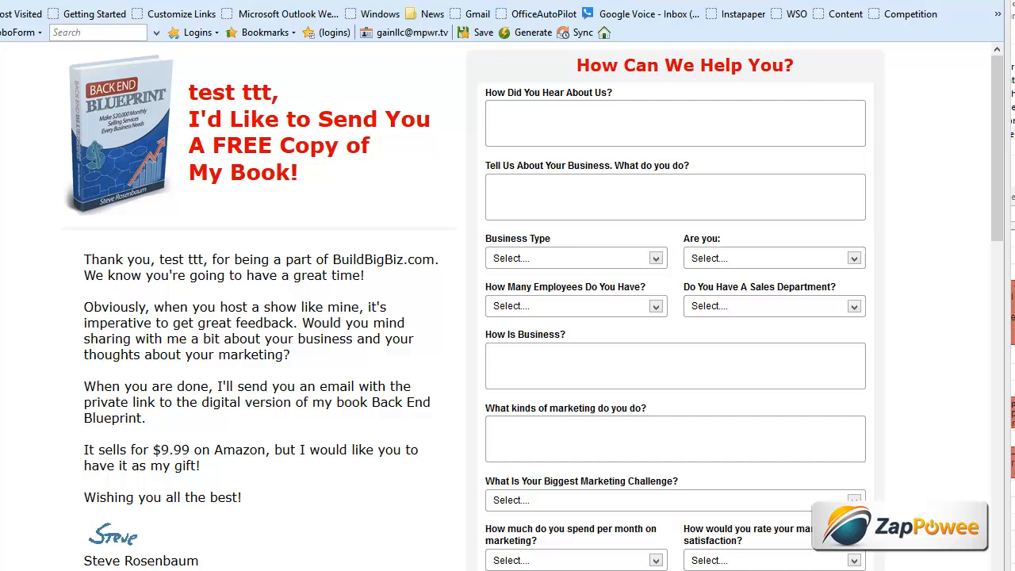
pyautogui.click(94, 0)
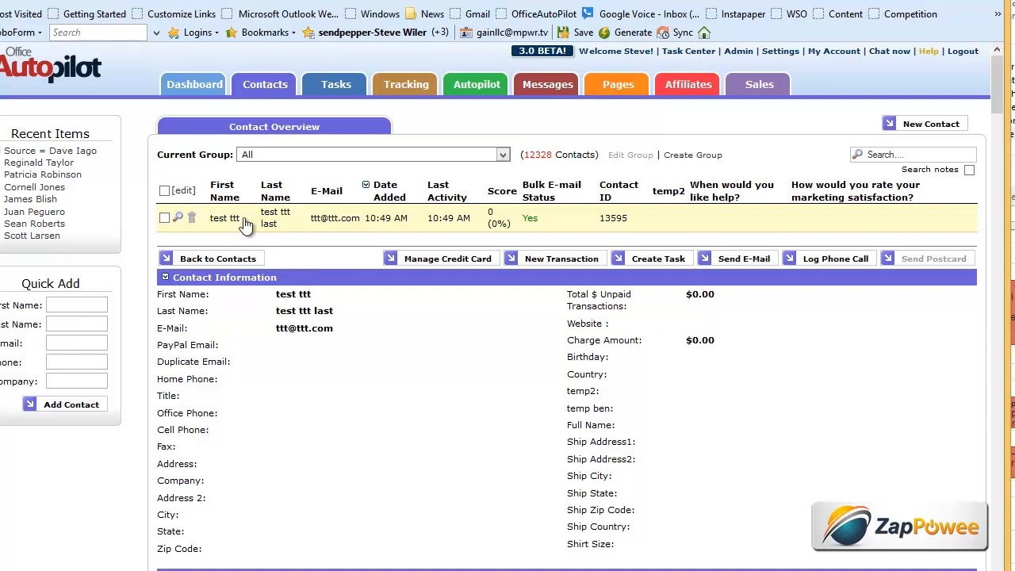
pyautogui.click(347, 220)
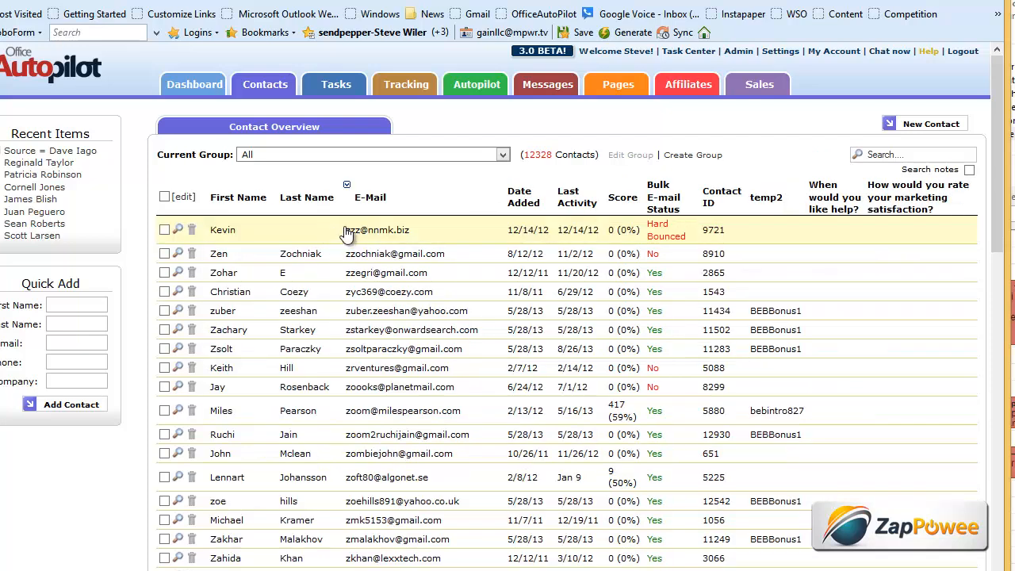
pyautogui.click(524, 205)
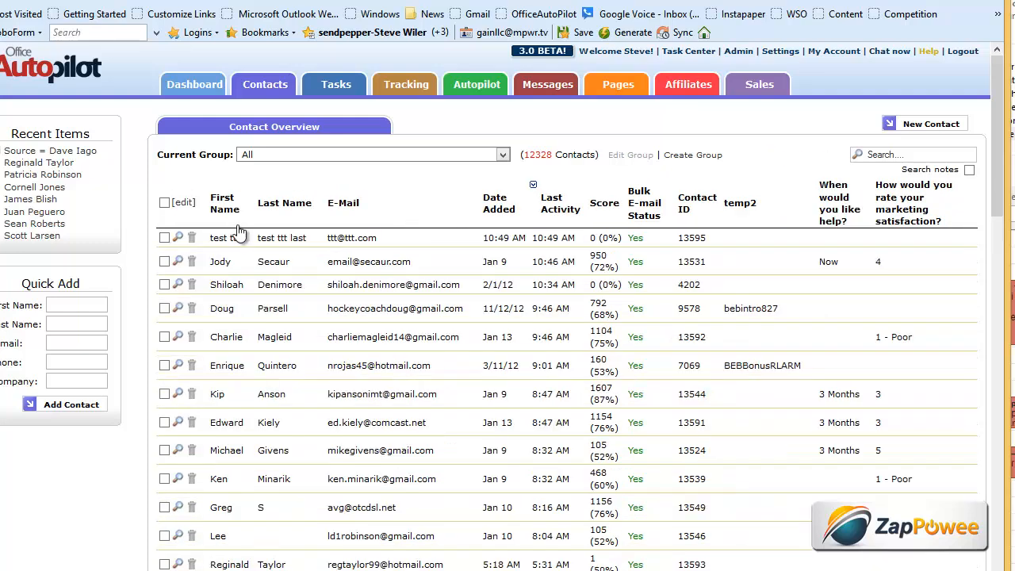
pyautogui.click(242, 236)
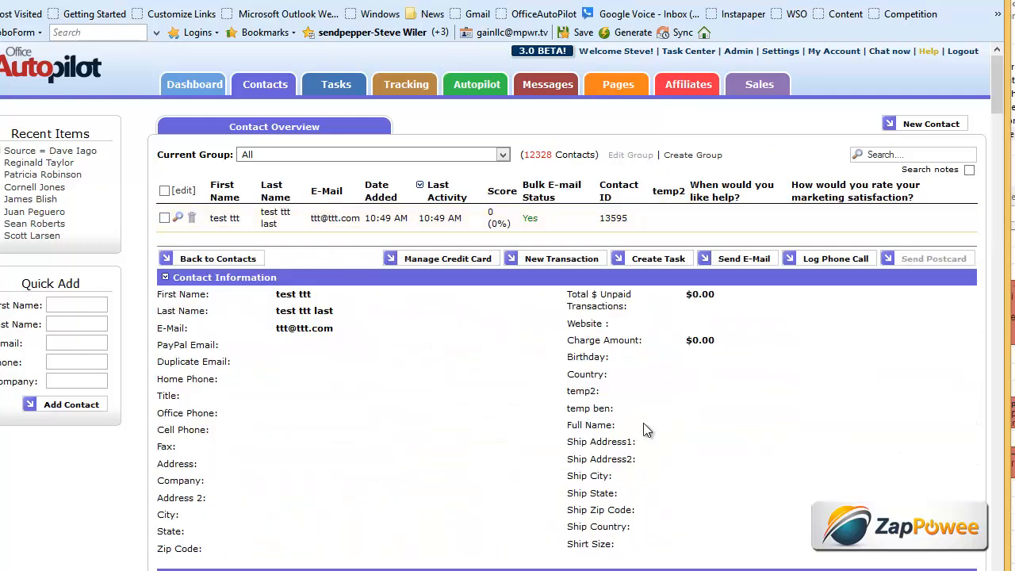
pyautogui.scroll(-10, 643, 429)
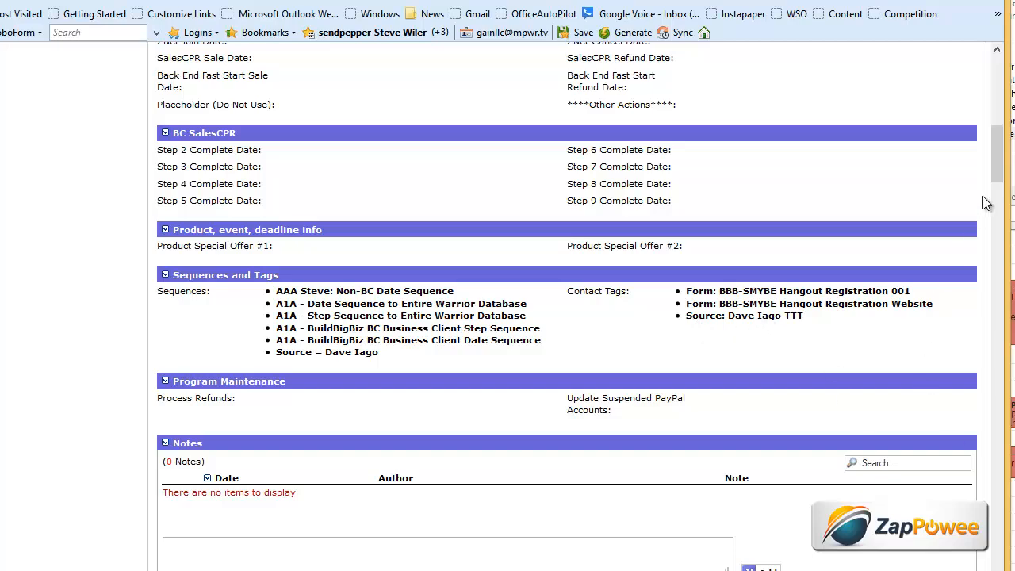
pyautogui.moveTo(1002, 169); pyautogui.dragTo(1002, 99)
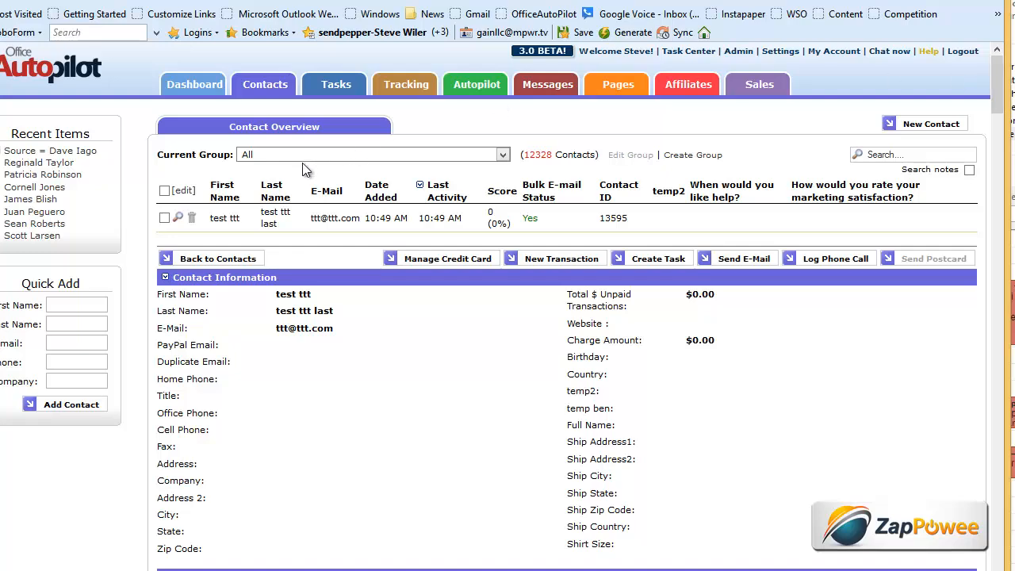
pyautogui.click(386, 155)
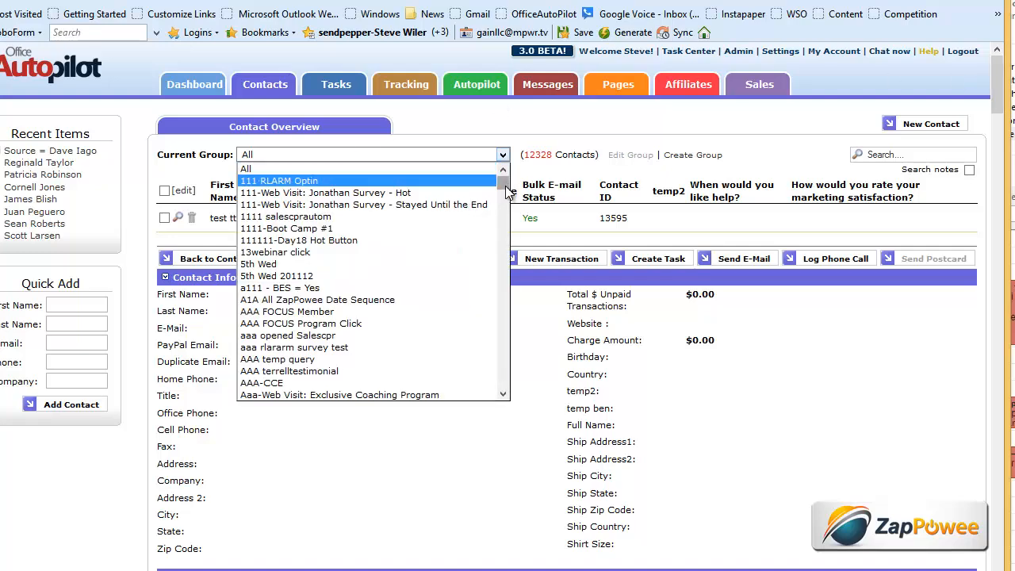
pyautogui.moveTo(504, 181); pyautogui.dragTo(504, 347)
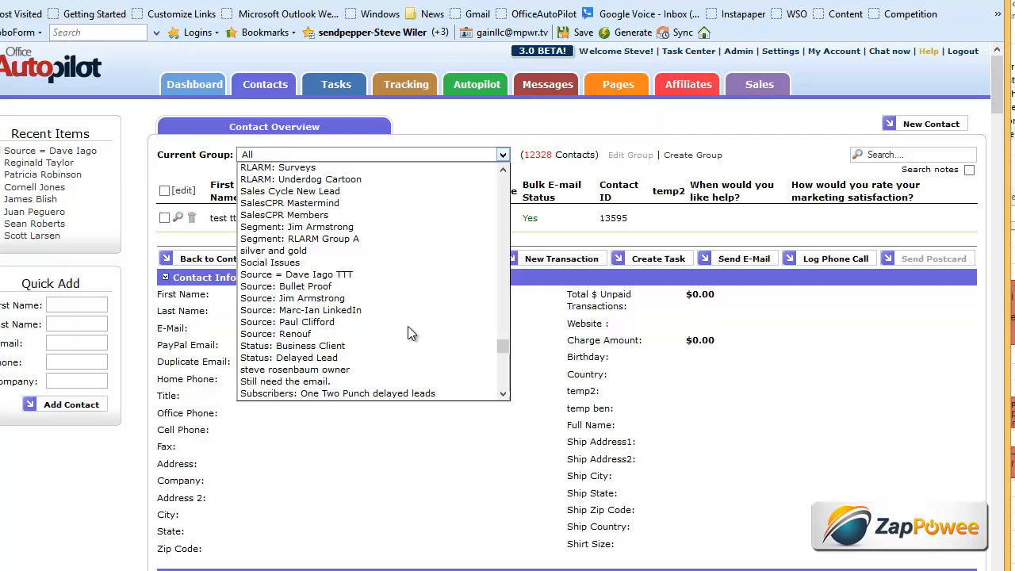
pyautogui.click(314, 274)
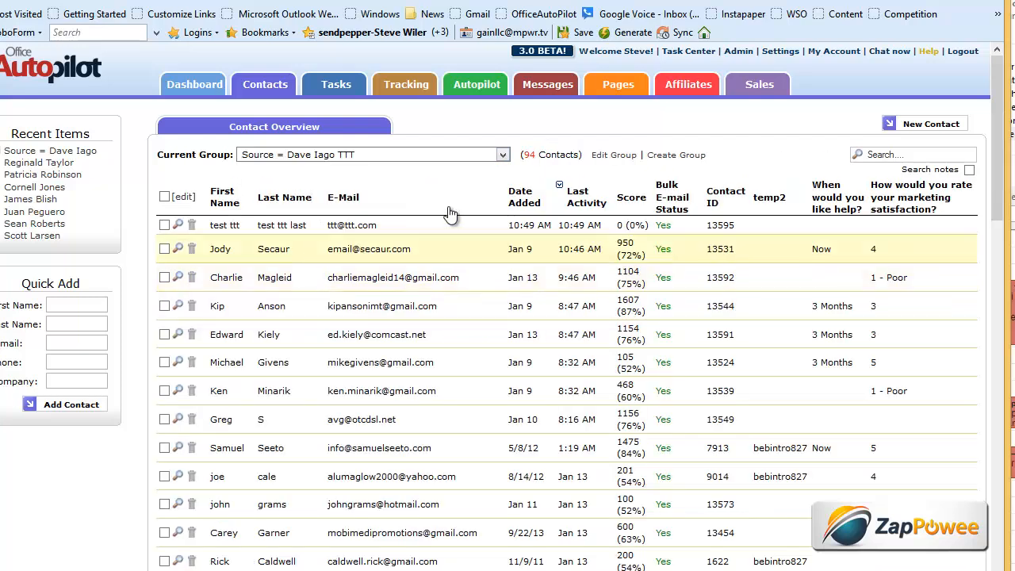